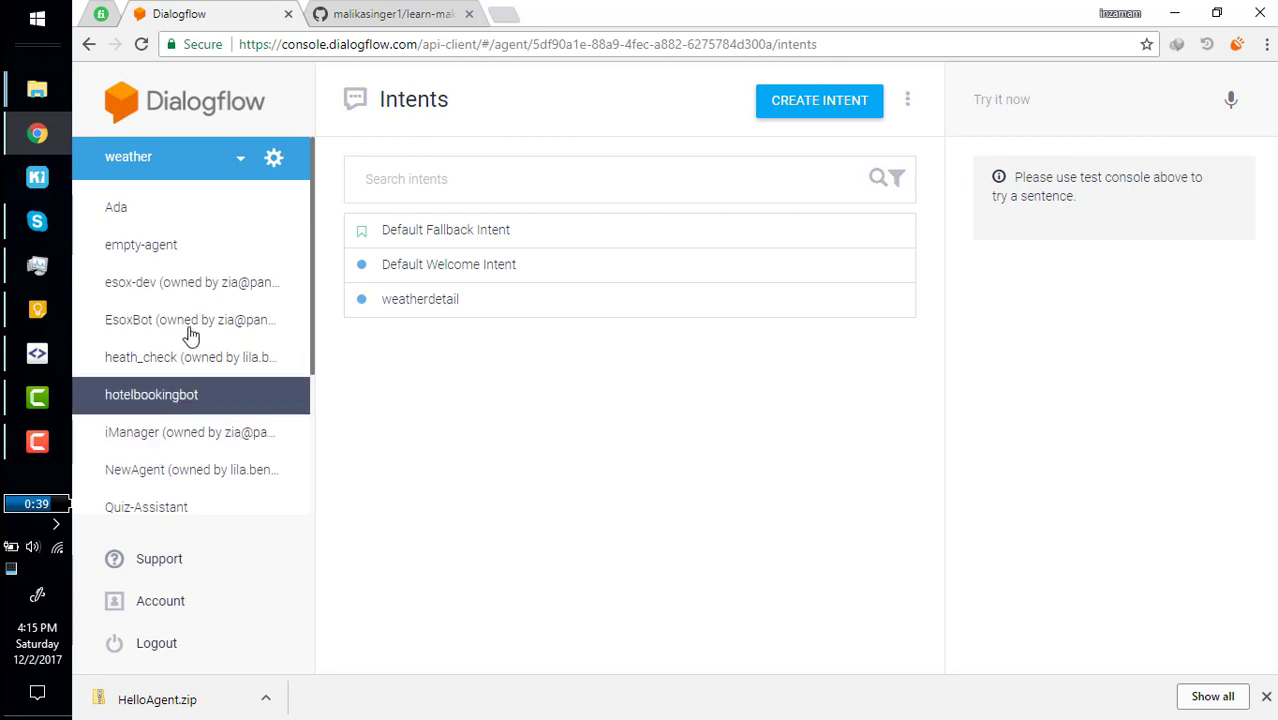
Scroll the sidebar agent list and choose 'Create new agent' to get an empty agent form.
{"action": "scroll", "coordinate": [188, 318], "scroll_direction": "down", "scroll_amount": 3}
{"action": "scroll", "coordinate": [188, 316], "scroll_direction": "up", "scroll_amount": 3}
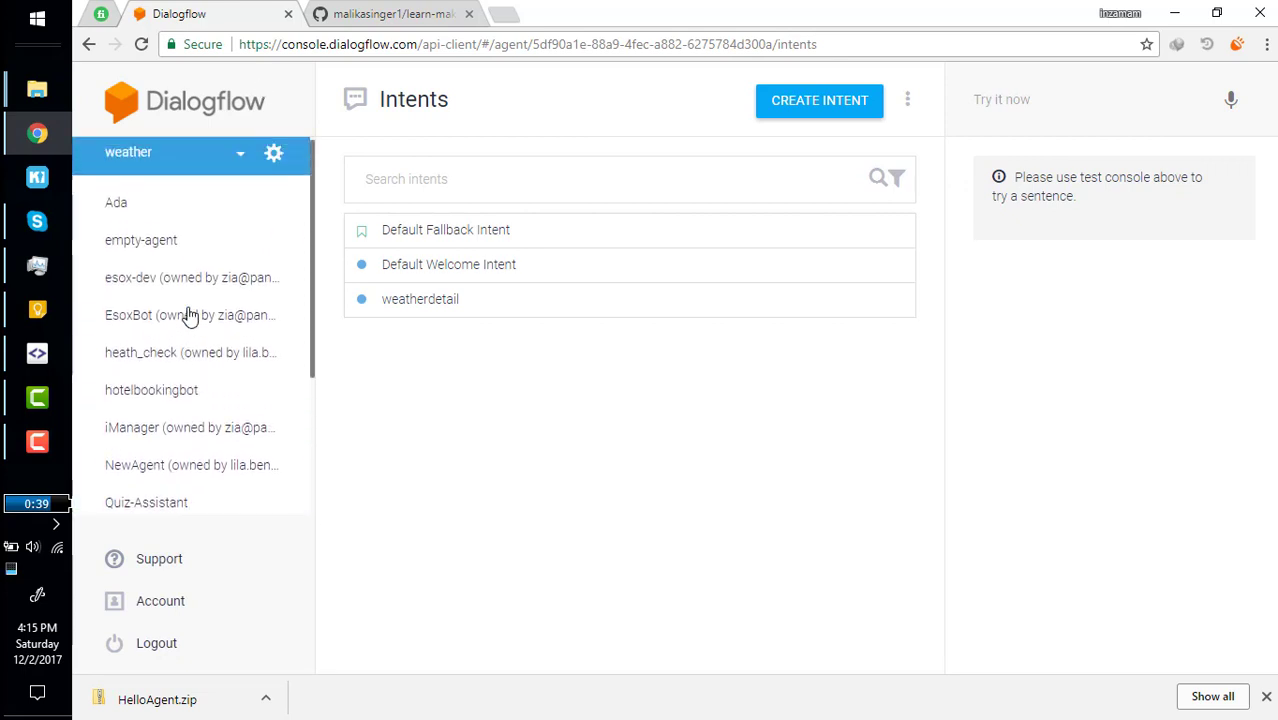
{"action": "scroll", "coordinate": [188, 316], "scroll_direction": "down", "scroll_amount": 3}
{"action": "scroll", "coordinate": [188, 316], "scroll_direction": "up", "scroll_amount": 3}
{"action": "scroll", "coordinate": [188, 316], "scroll_direction": "down", "scroll_amount": 3}
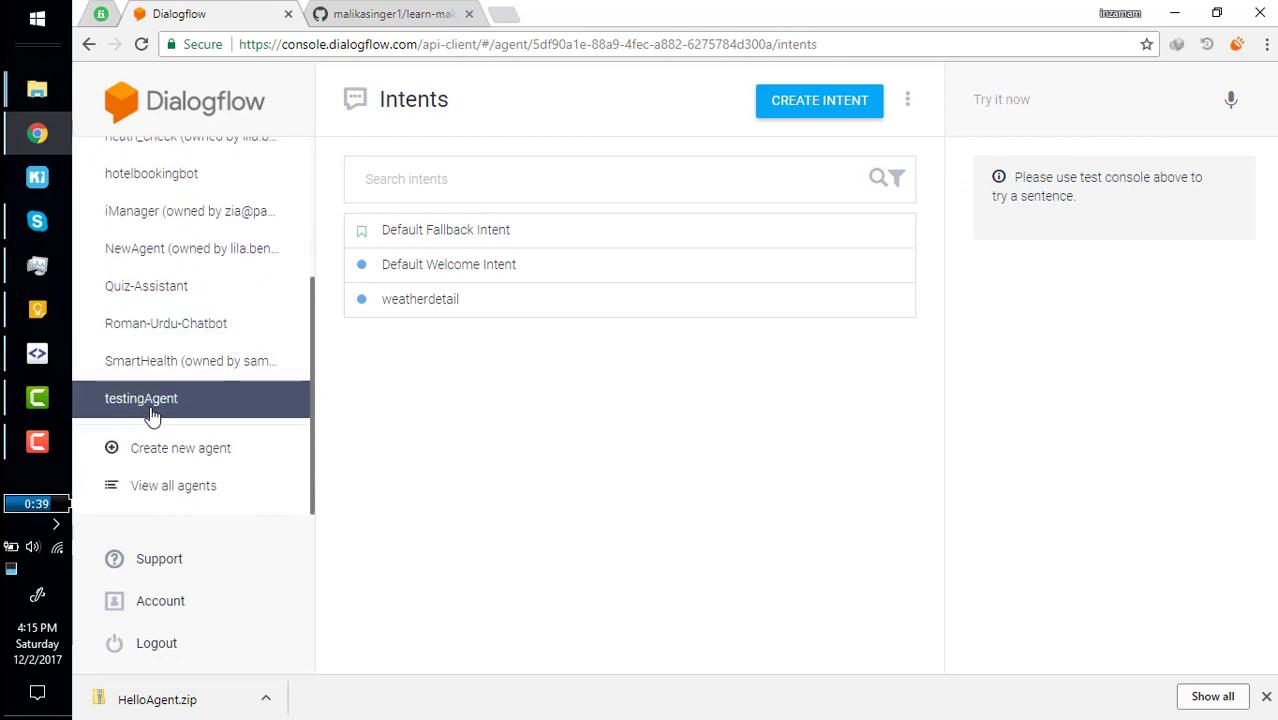
{"action": "left_click", "coordinate": [163, 450]}
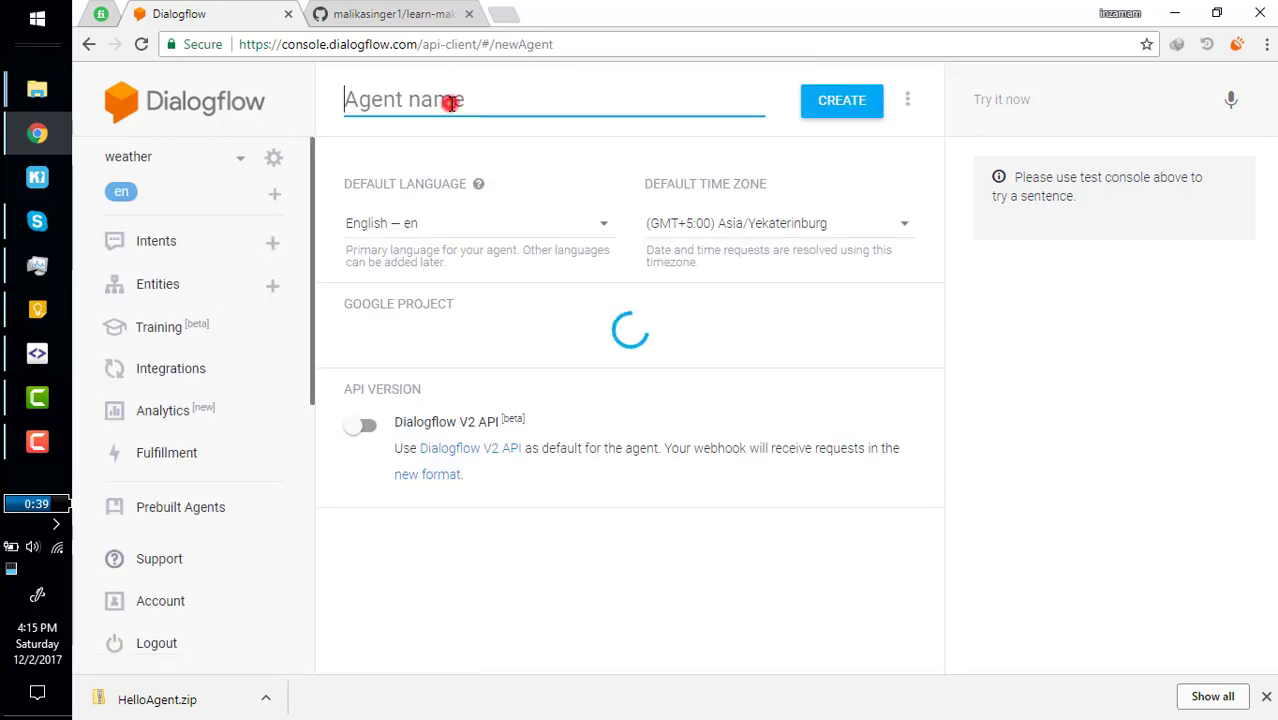
Enter the agent name 'Hotel Booking Agent' and try to create it.
{"action": "left_click", "coordinate": [445, 100]}
{"action": "type", "text": "Ho"}
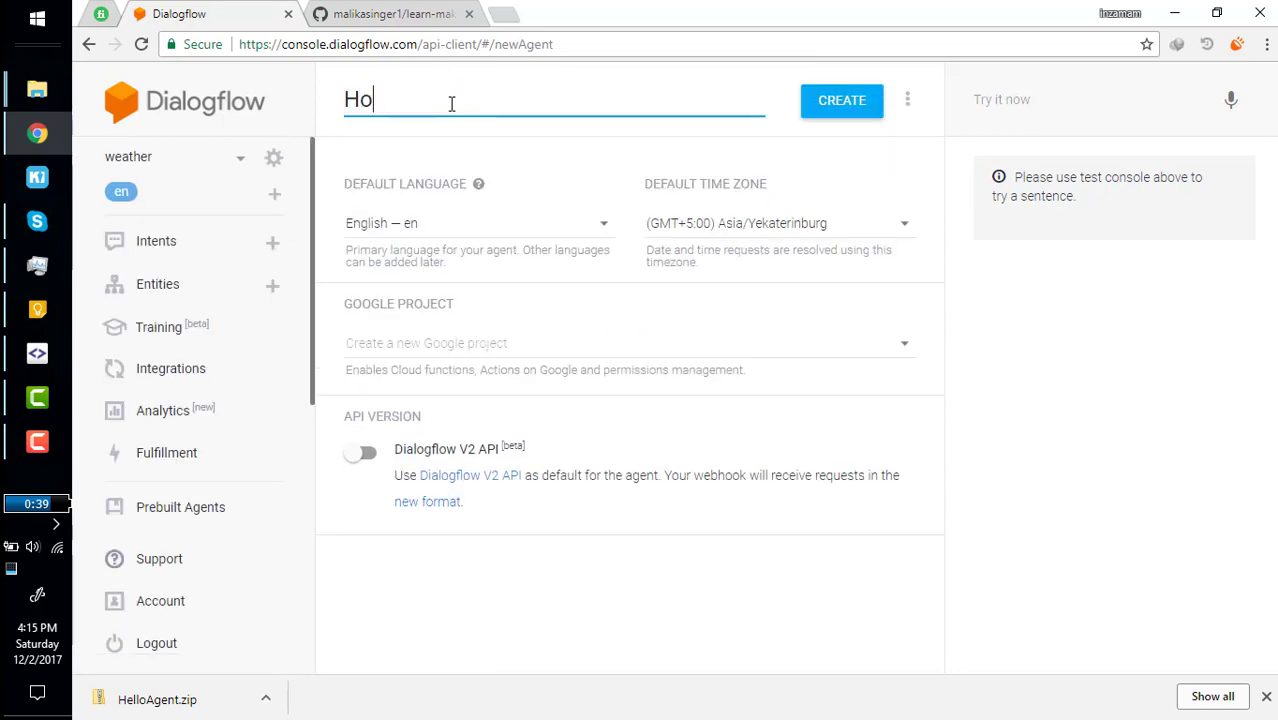
{"action": "type", "text": "tel Book"}
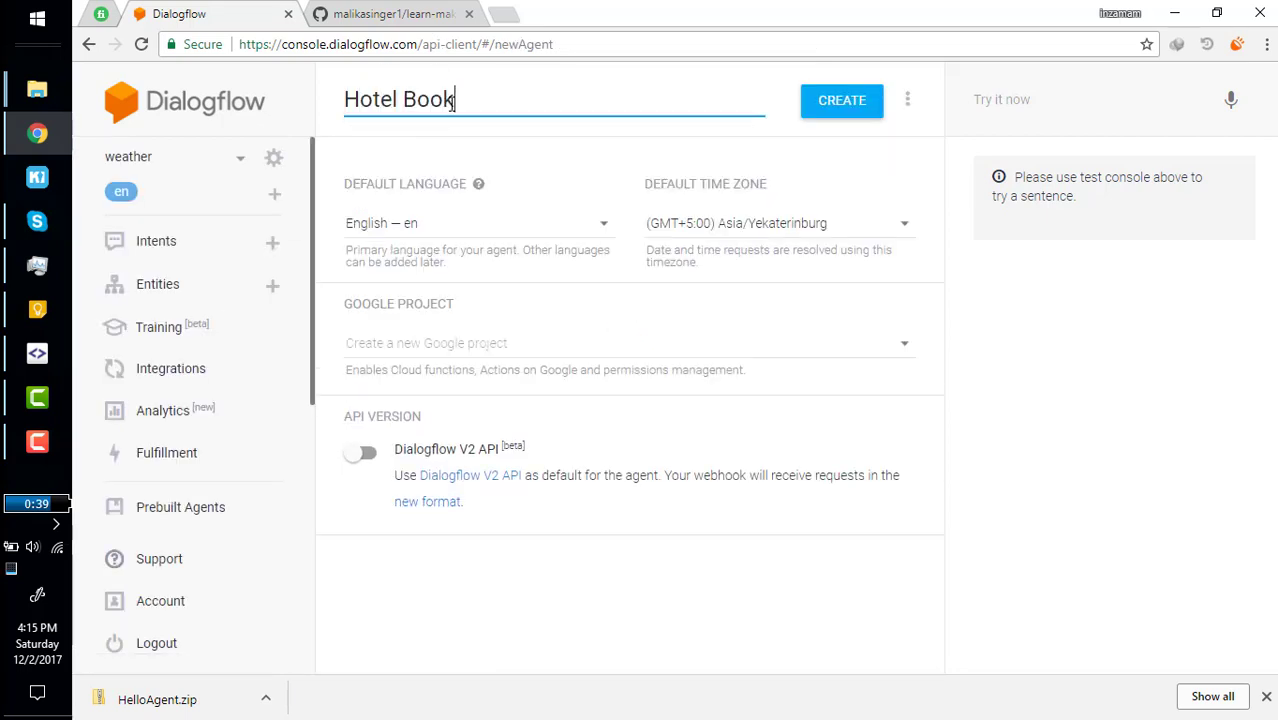
{"action": "type", "text": "ing Agent"}
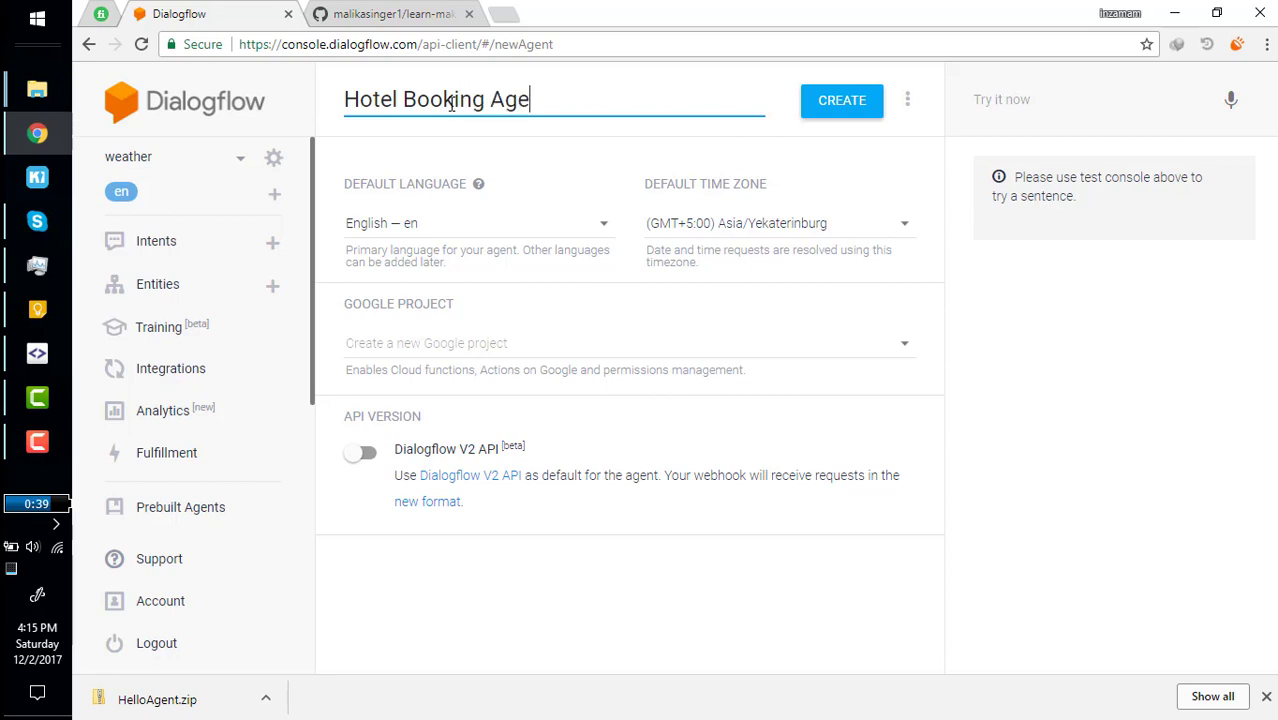
{"action": "left_click", "coordinate": [842, 103]}
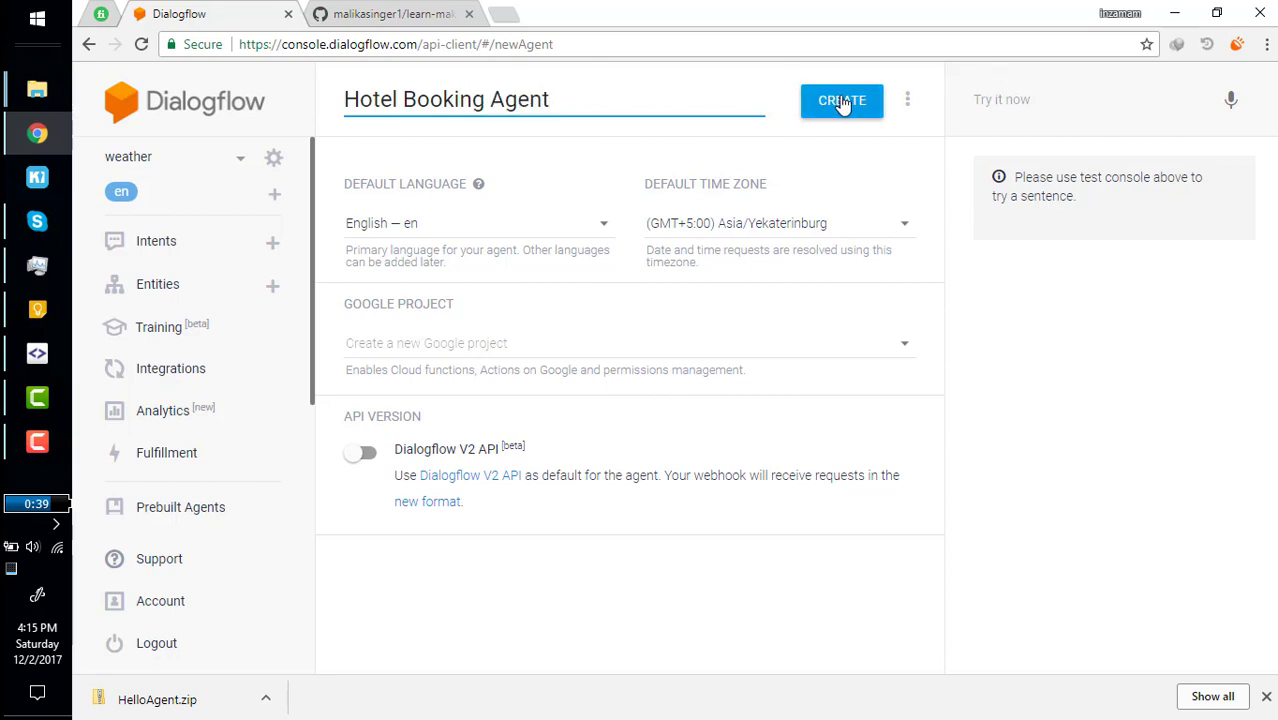
Replace the spaces with hyphens to make 'Hotel-Booking-Agent' and create the agent.
{"action": "left_click", "coordinate": [402, 95]}
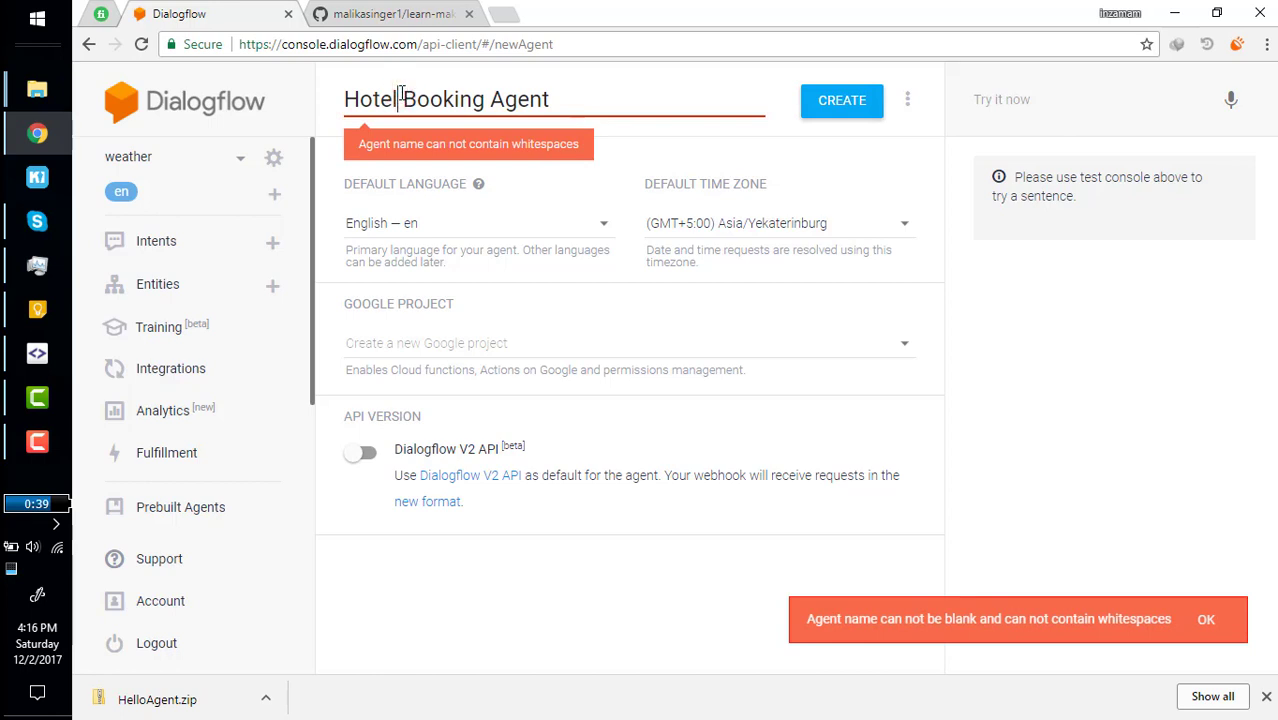
{"action": "key", "text": "BackSpace"}
{"action": "type", "text": "-"}
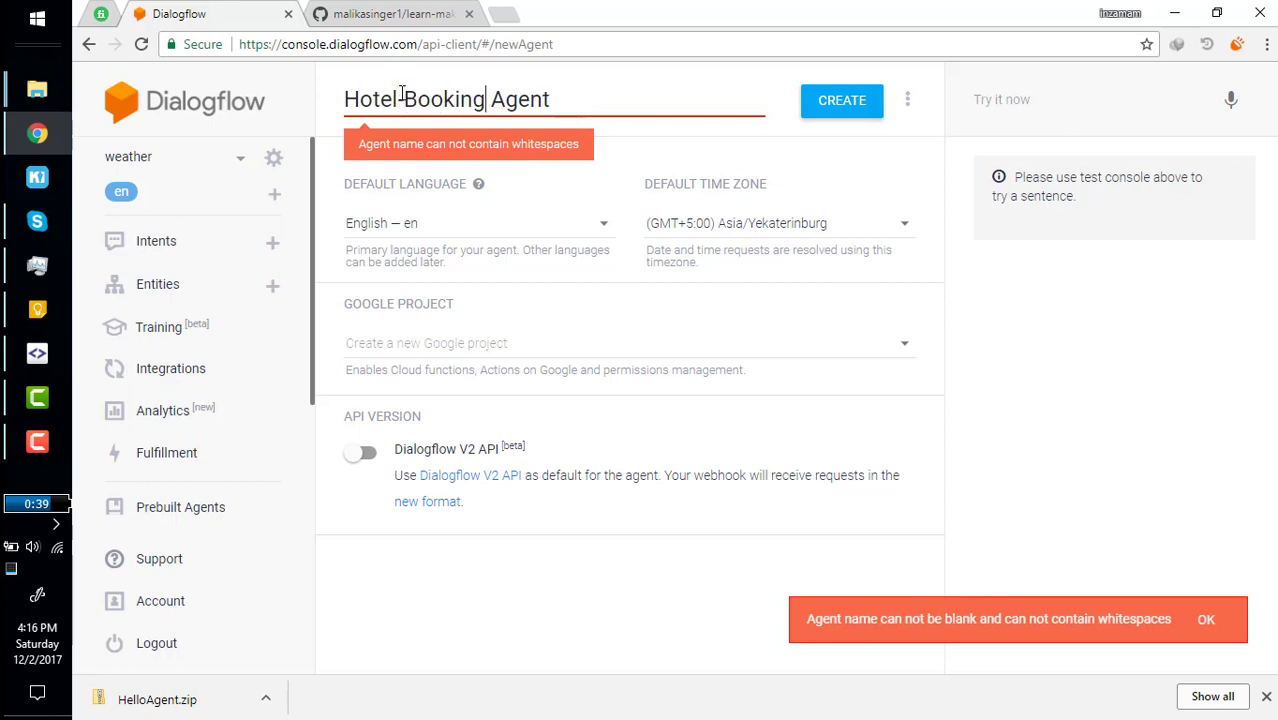
{"action": "key", "text": "Right"}
{"action": "key", "text": "BackSpace"}
{"action": "type", "text": "-"}
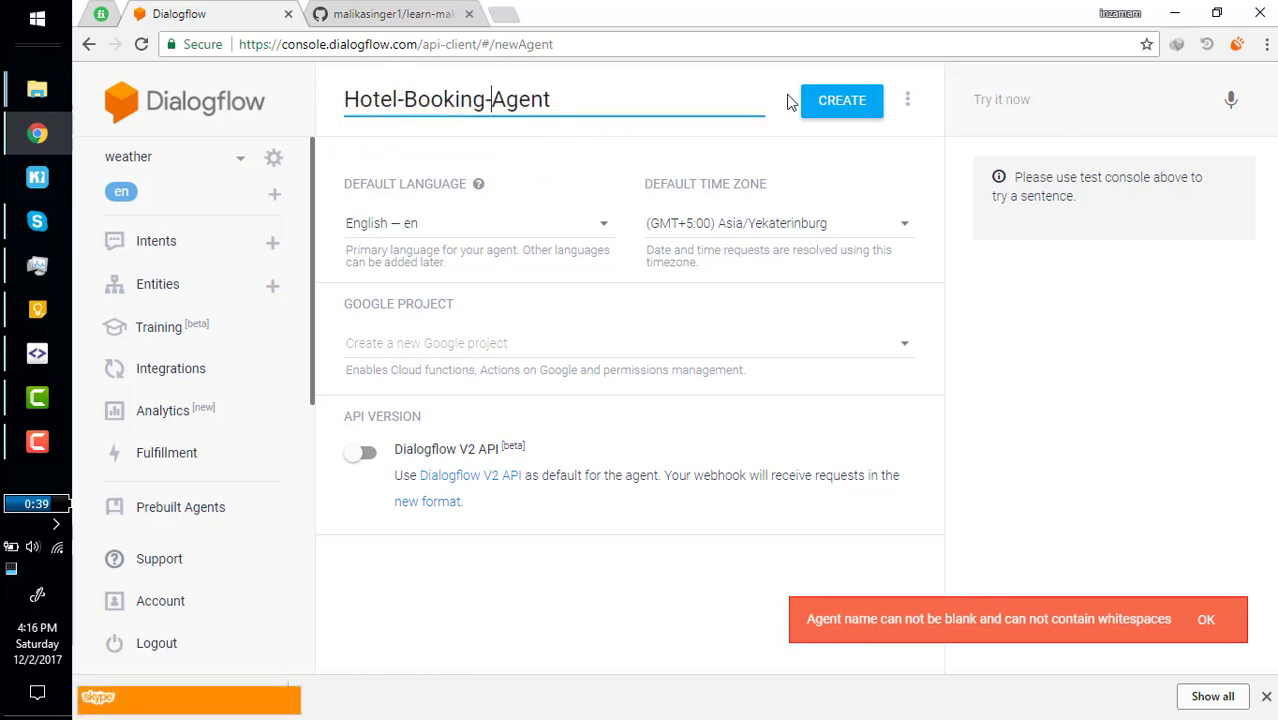
{"action": "left_click", "coordinate": [803, 97]}
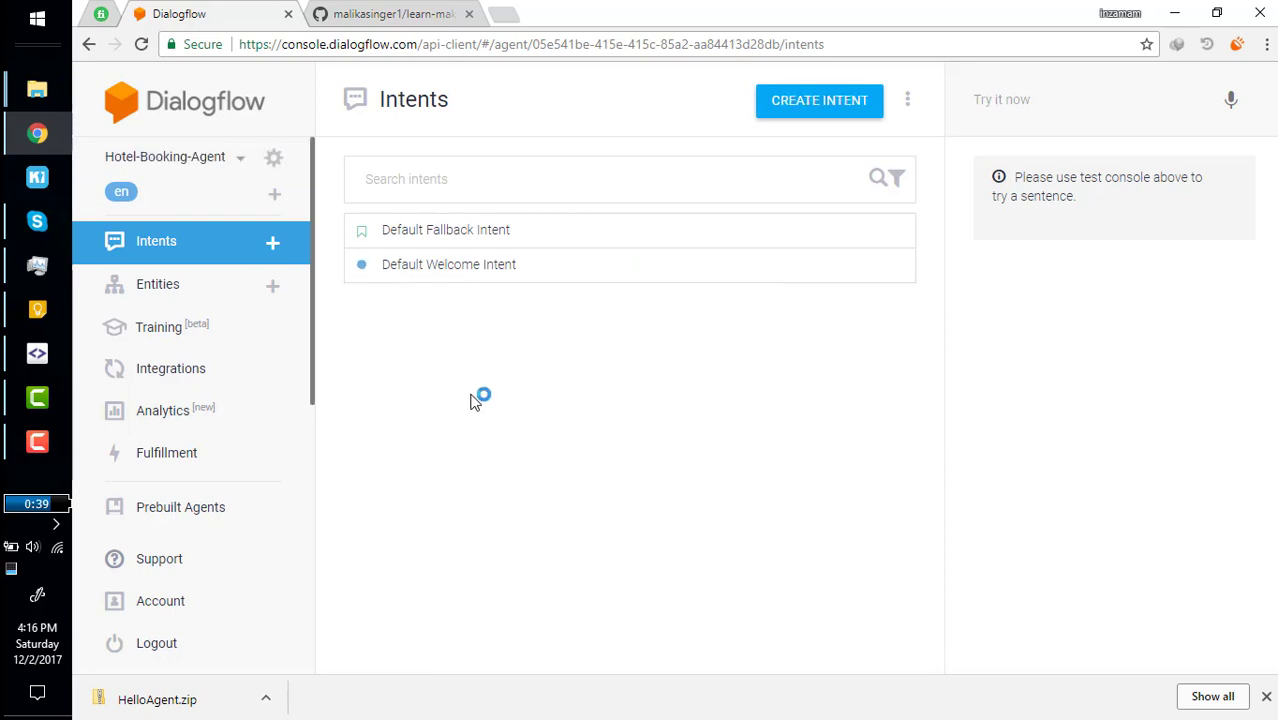
Create and save a new intent named 'Book hotel'.
{"action": "left_click", "coordinate": [816, 102]}
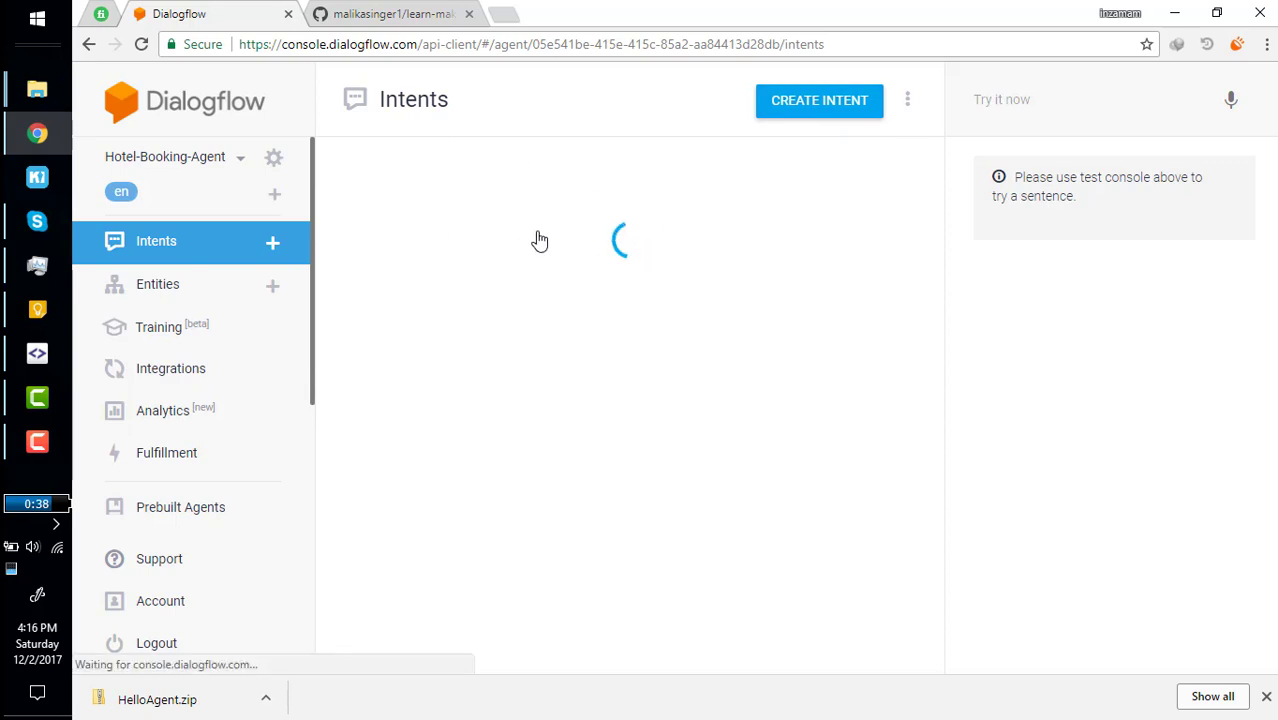
{"action": "left_click", "coordinate": [414, 105]}
{"action": "type", "text": "H"}
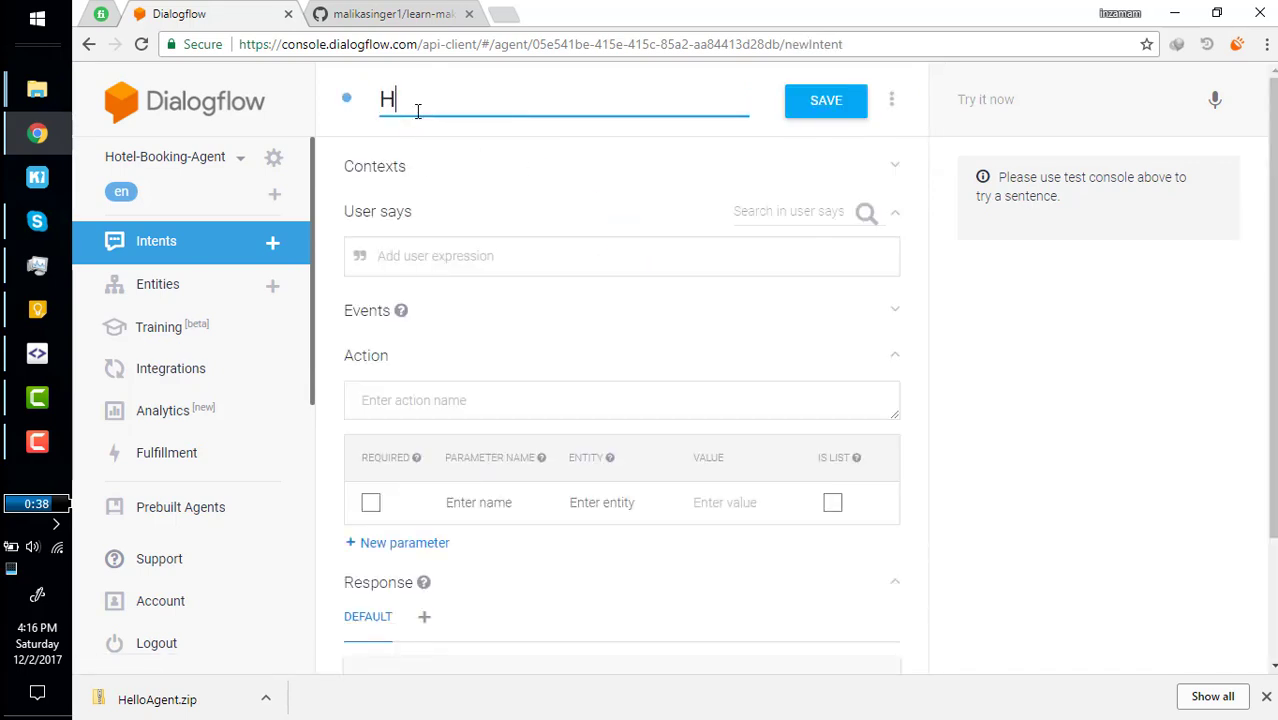
{"action": "key", "text": "BackSpace"}
{"action": "type", "text": "Book hotel"}
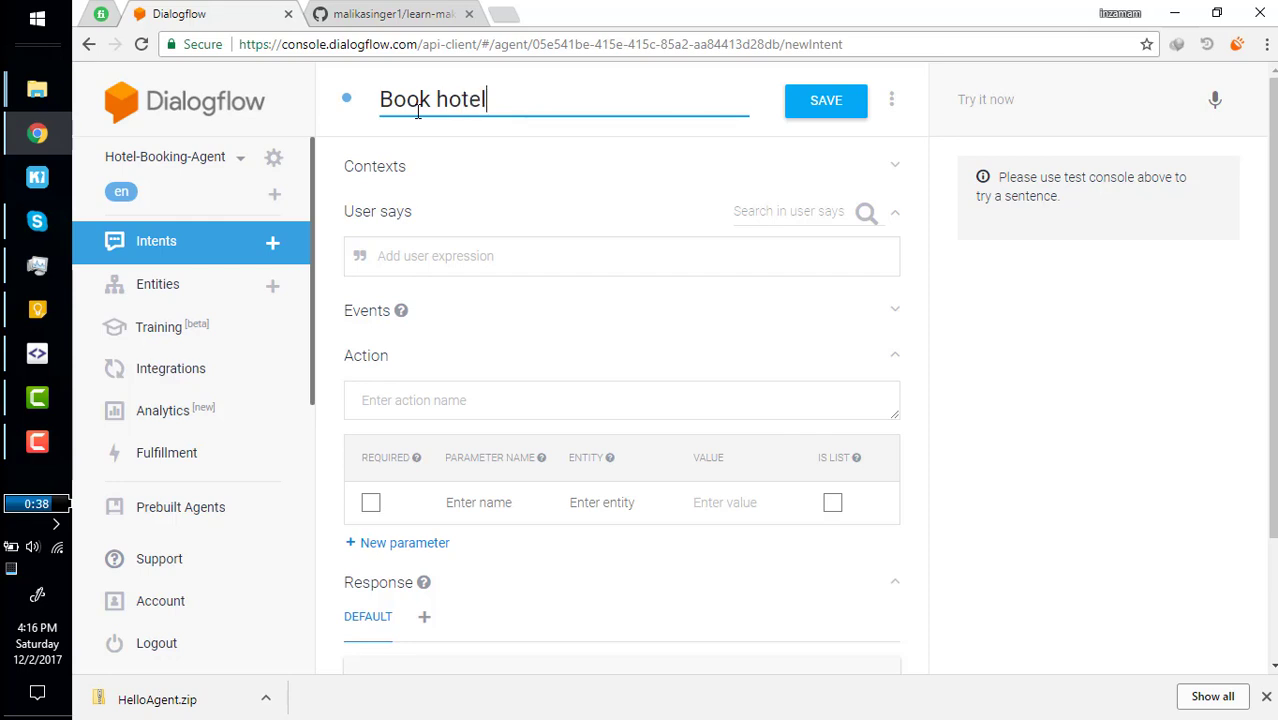
{"action": "left_click", "coordinate": [809, 112]}
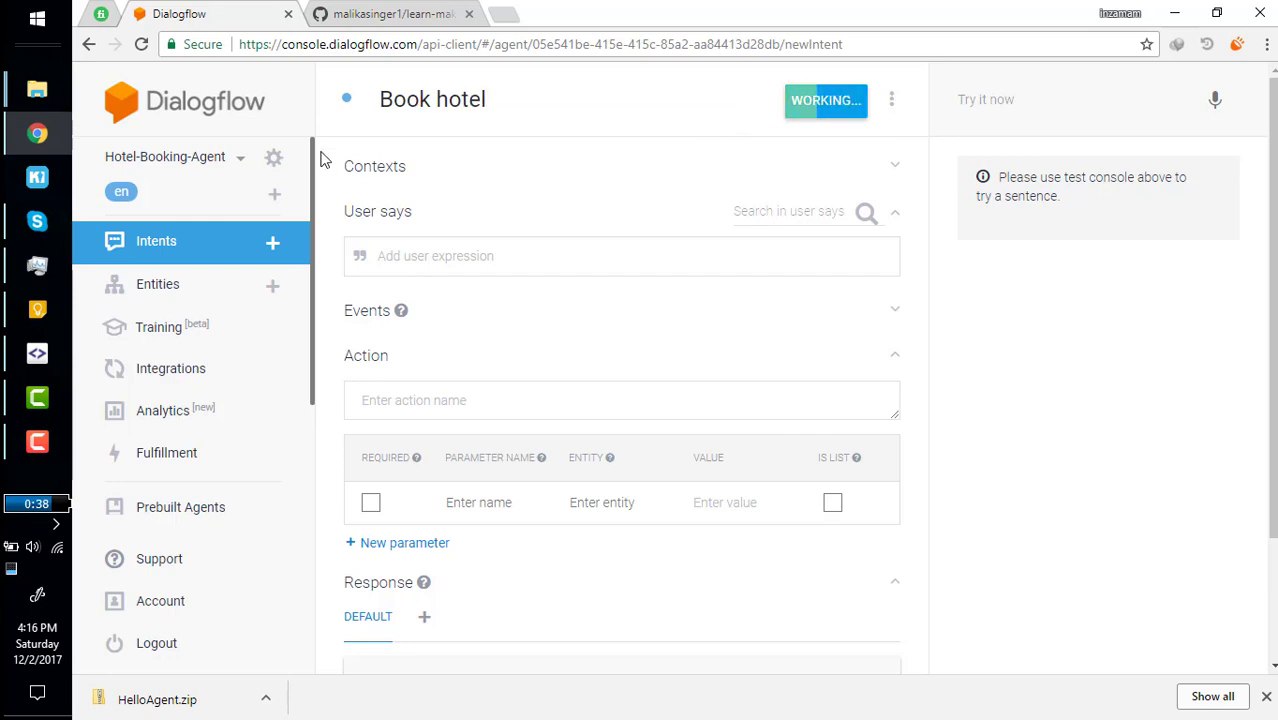
Create and save a second intent 'Show all bookings', then reopen Book hotel.
{"action": "left_click", "coordinate": [272, 242]}
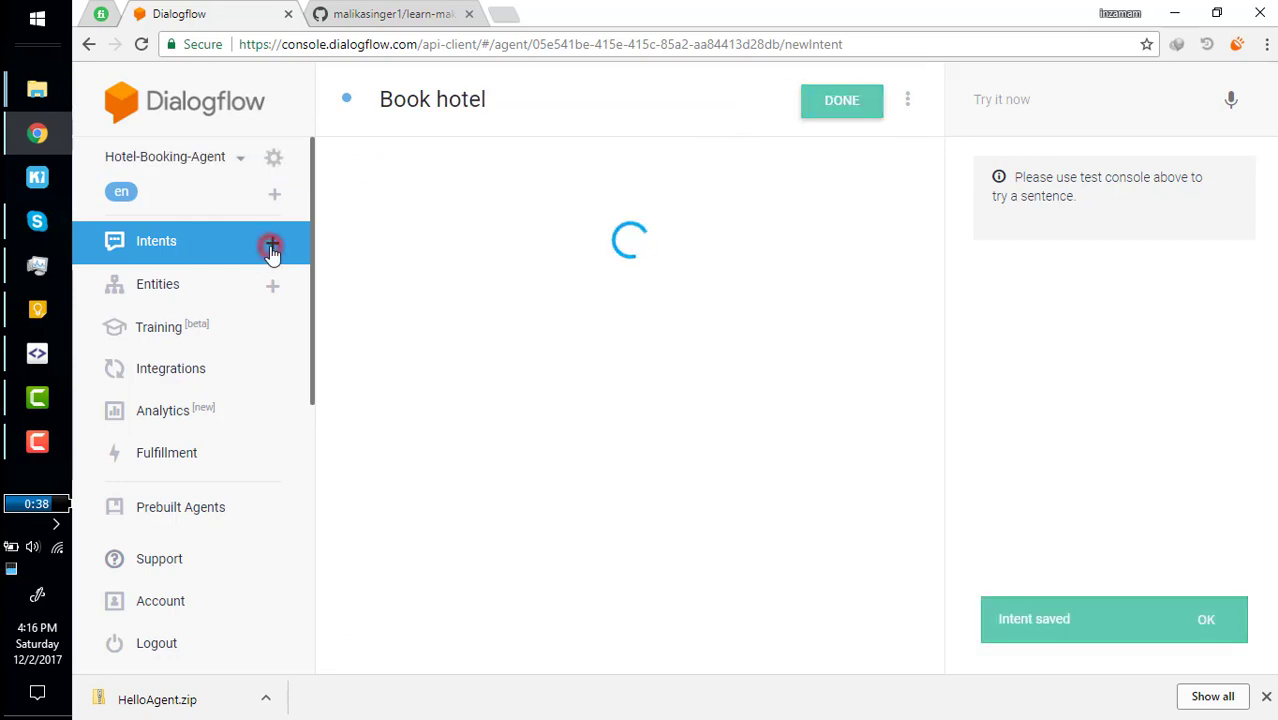
{"action": "left_click", "coordinate": [458, 105]}
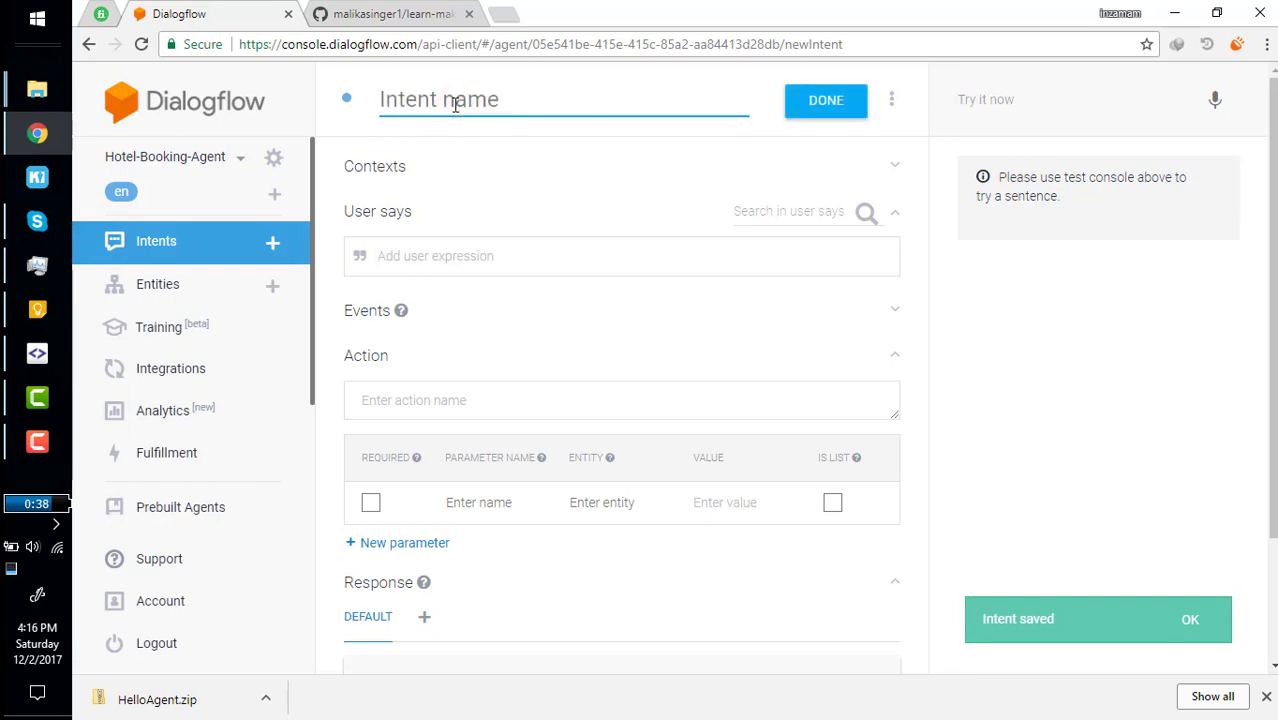
{"action": "type", "text": "Sho"}
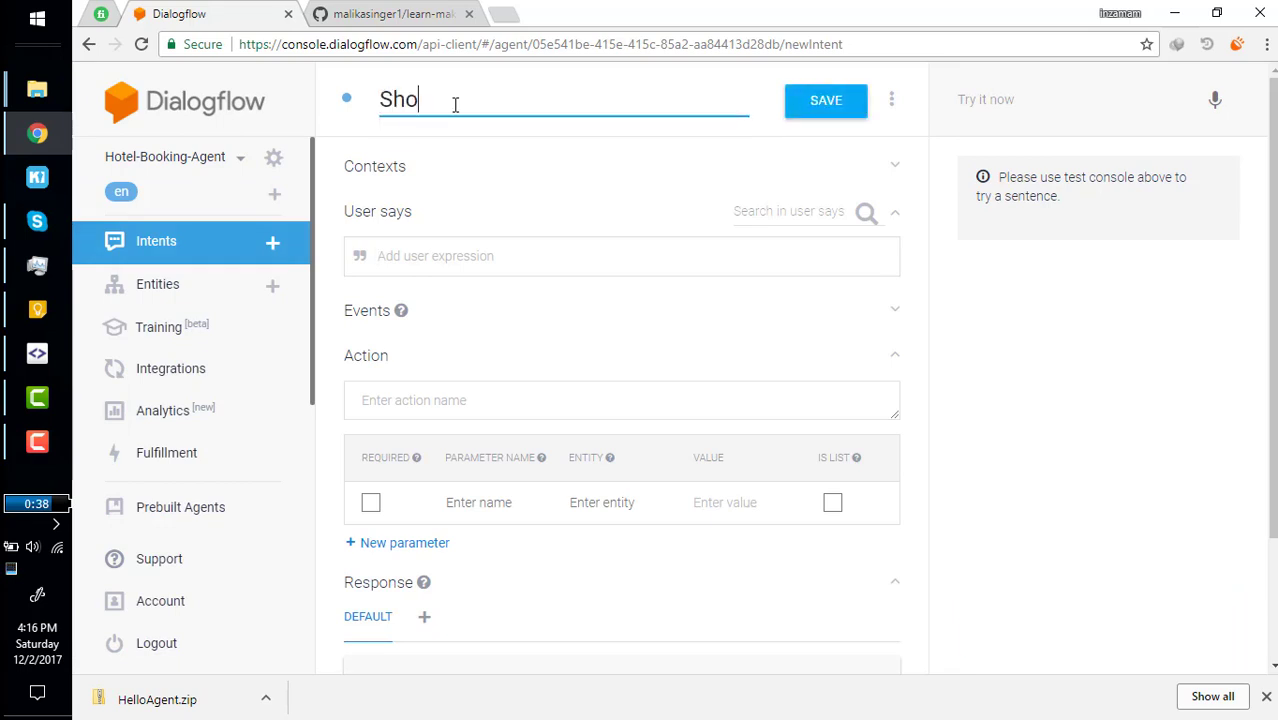
{"action": "type", "text": "w all booki"}
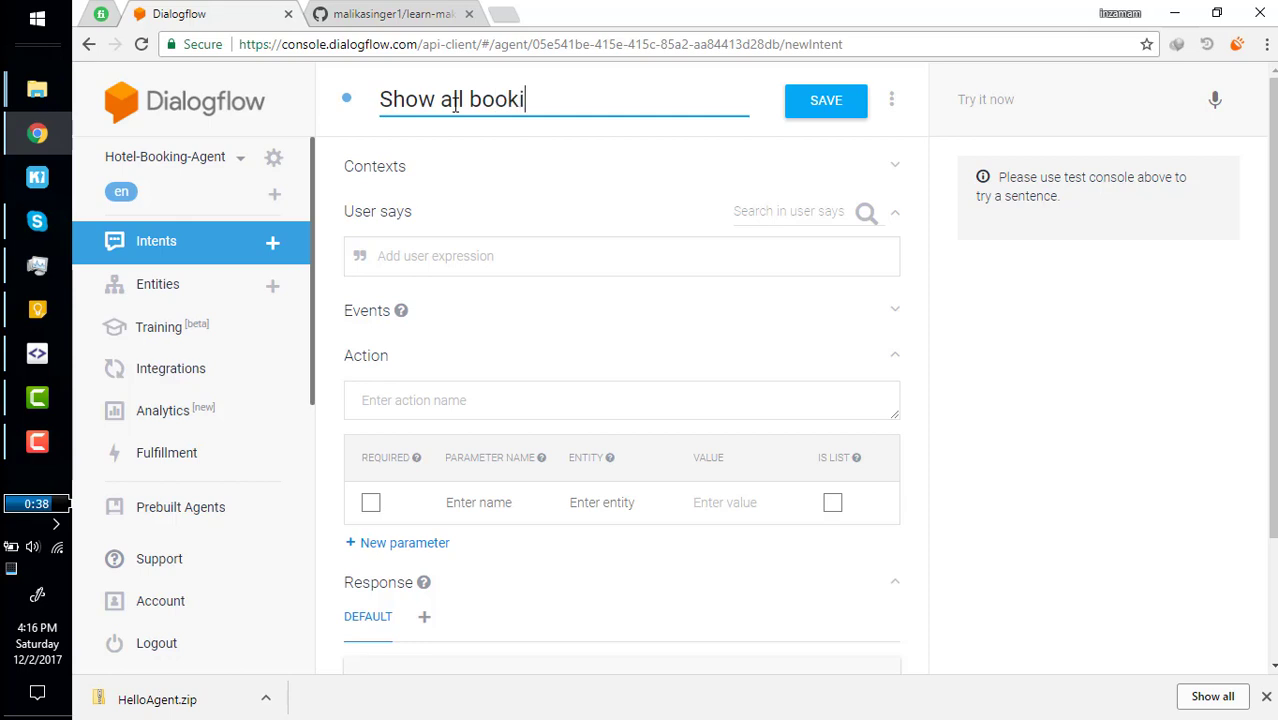
{"action": "type", "text": "ngs"}
{"action": "left_click", "coordinate": [818, 105]}
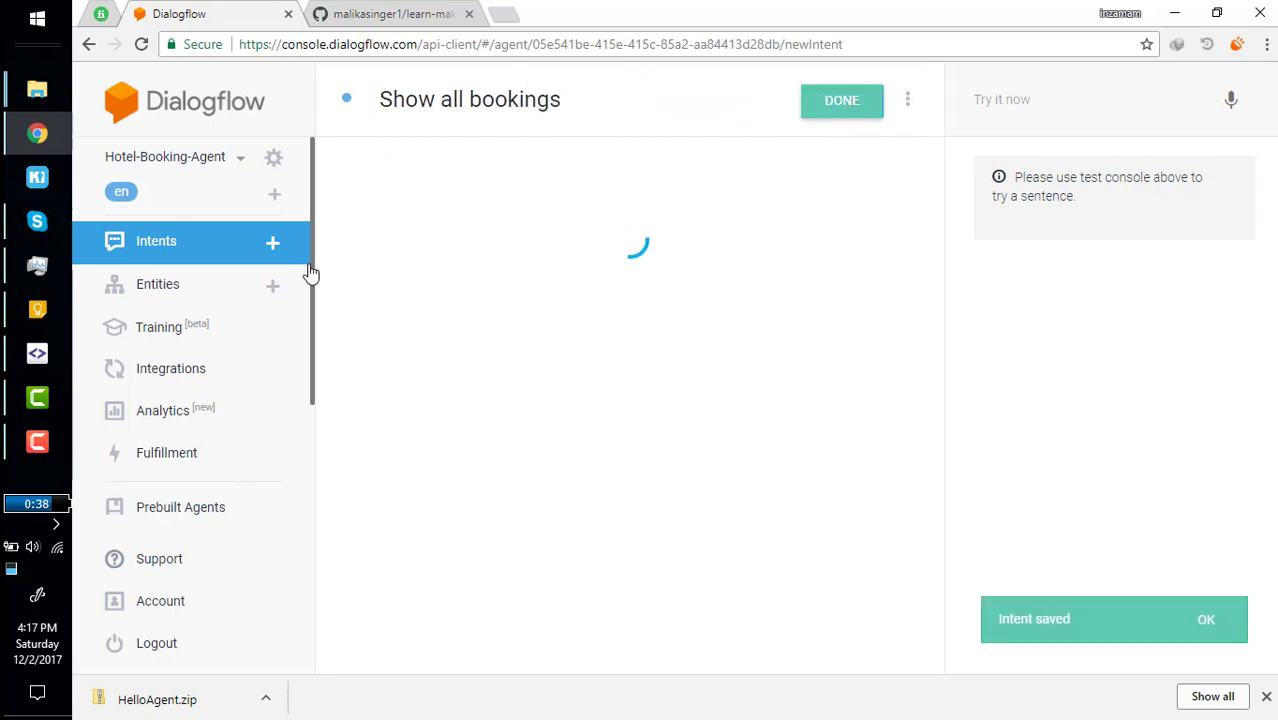
{"action": "left_click", "coordinate": [192, 243]}
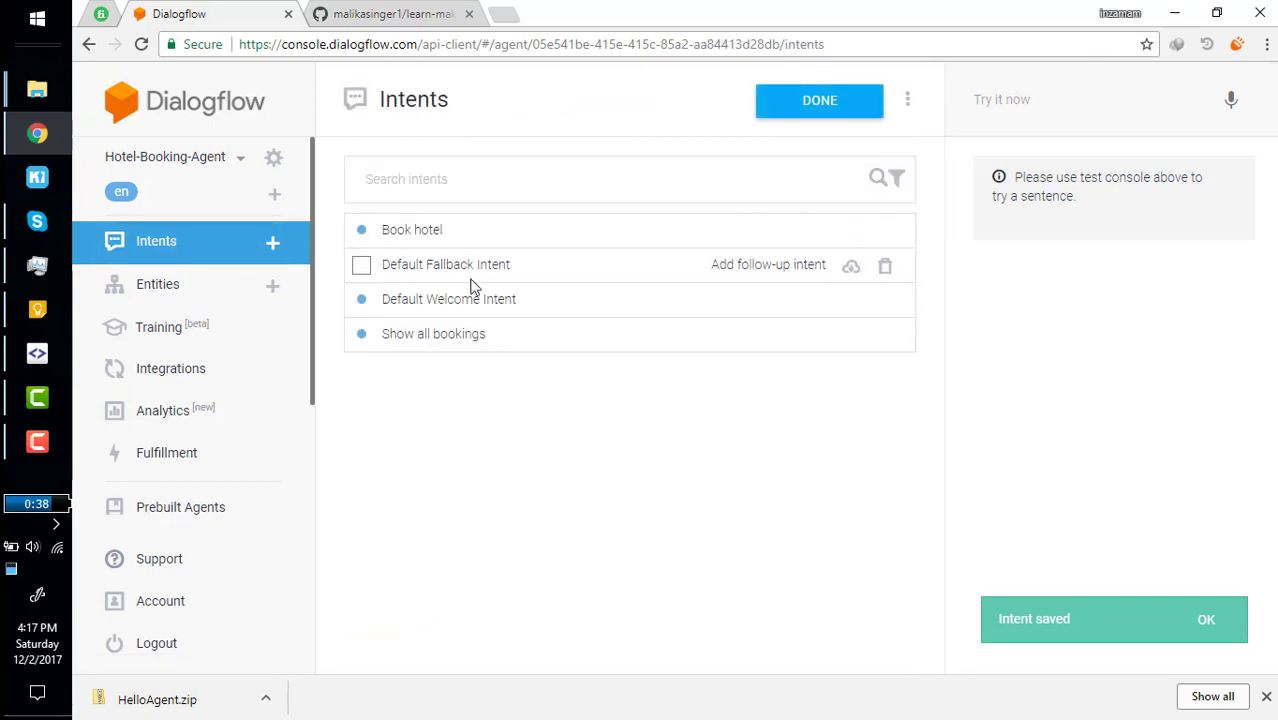
{"action": "left_click", "coordinate": [400, 236]}
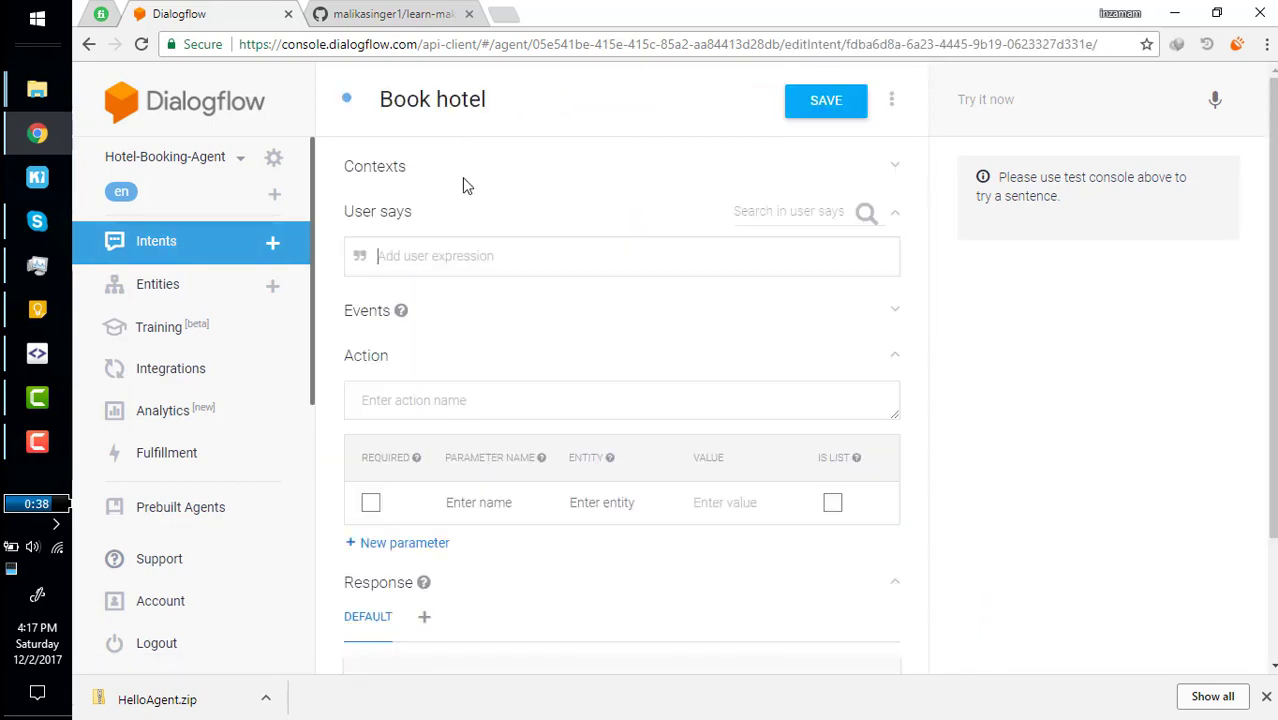
Add the training phrases 'I want to book a room' and 'I need room'.
{"action": "left_click", "coordinate": [408, 261]}
{"action": "left_click", "coordinate": [436, 256]}
{"action": "type", "text": "I want "}
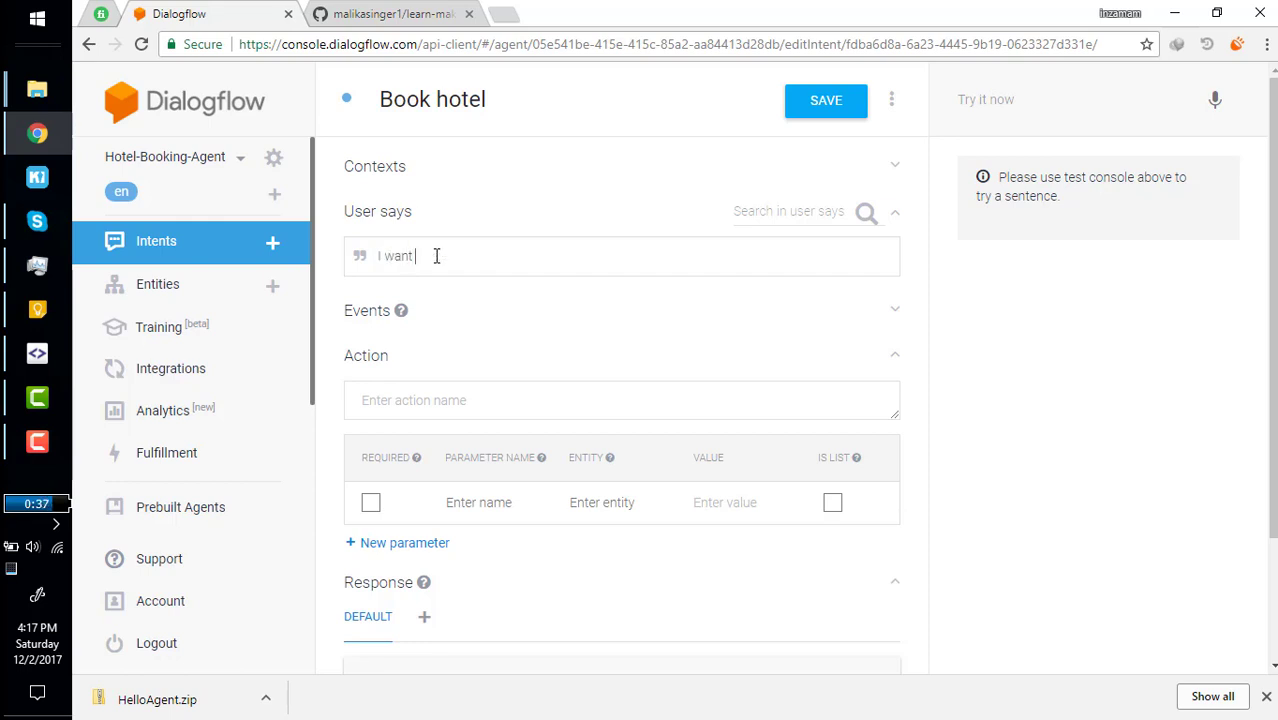
{"action": "type", "text": "to book a room"}
{"action": "key", "text": "Return"}
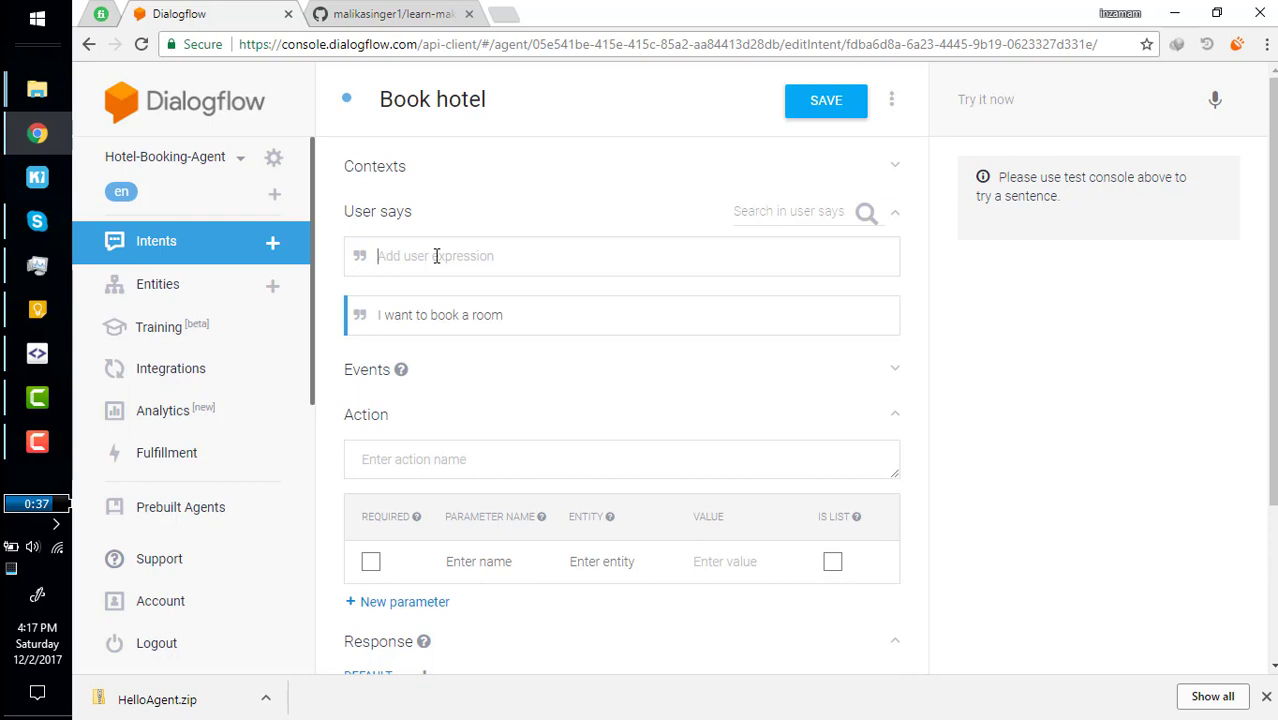
{"action": "type", "text": "I need room"}
{"action": "key", "text": "Return"}
Add the training phrases 'I want to room' and 'I want to reserve hotel room'.
{"action": "type", "text": "I"}
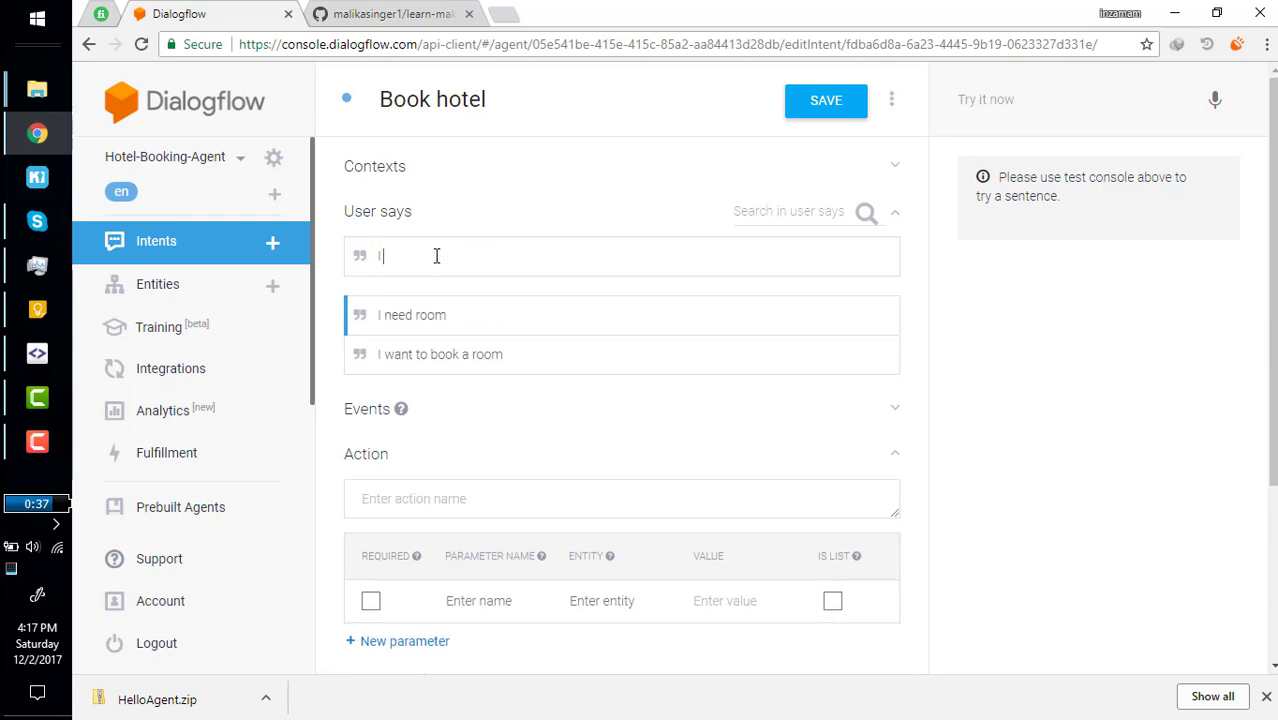
{"action": "type", "text": " wan"}
{"action": "type", "text": "I want"}
{"action": "key", "text": "Return"}
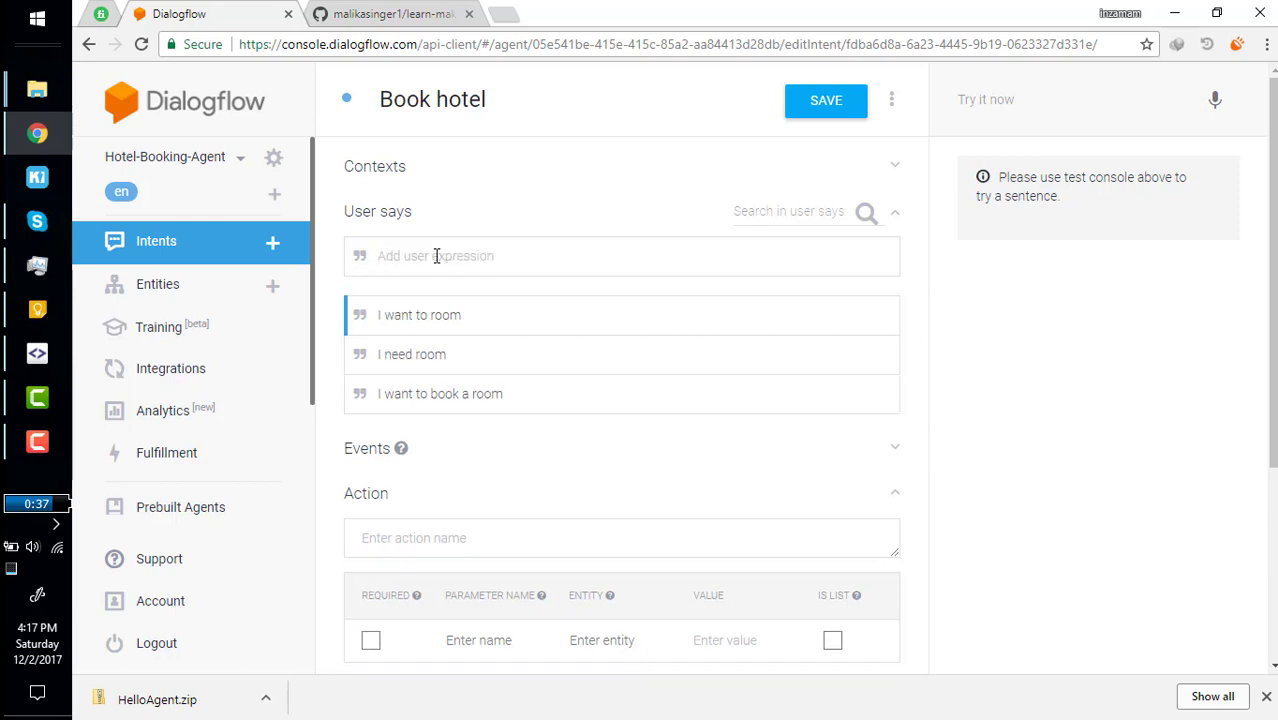
{"action": "type", "text": "I want to reserve hotel room"}
{"action": "key", "text": "Return"}
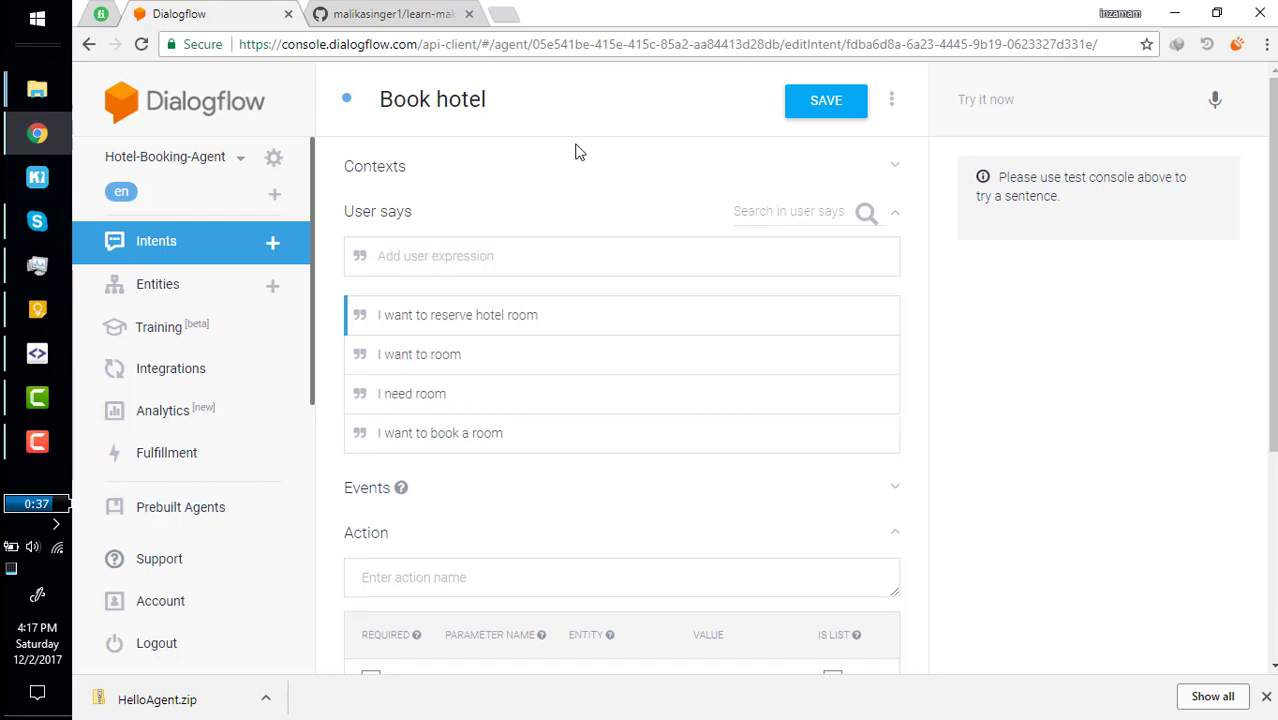
Expand and collapse the Contexts, Events and Action sections to inspect the intent.
{"action": "scroll", "coordinate": [524, 444], "scroll_direction": "down", "scroll_amount": 3}
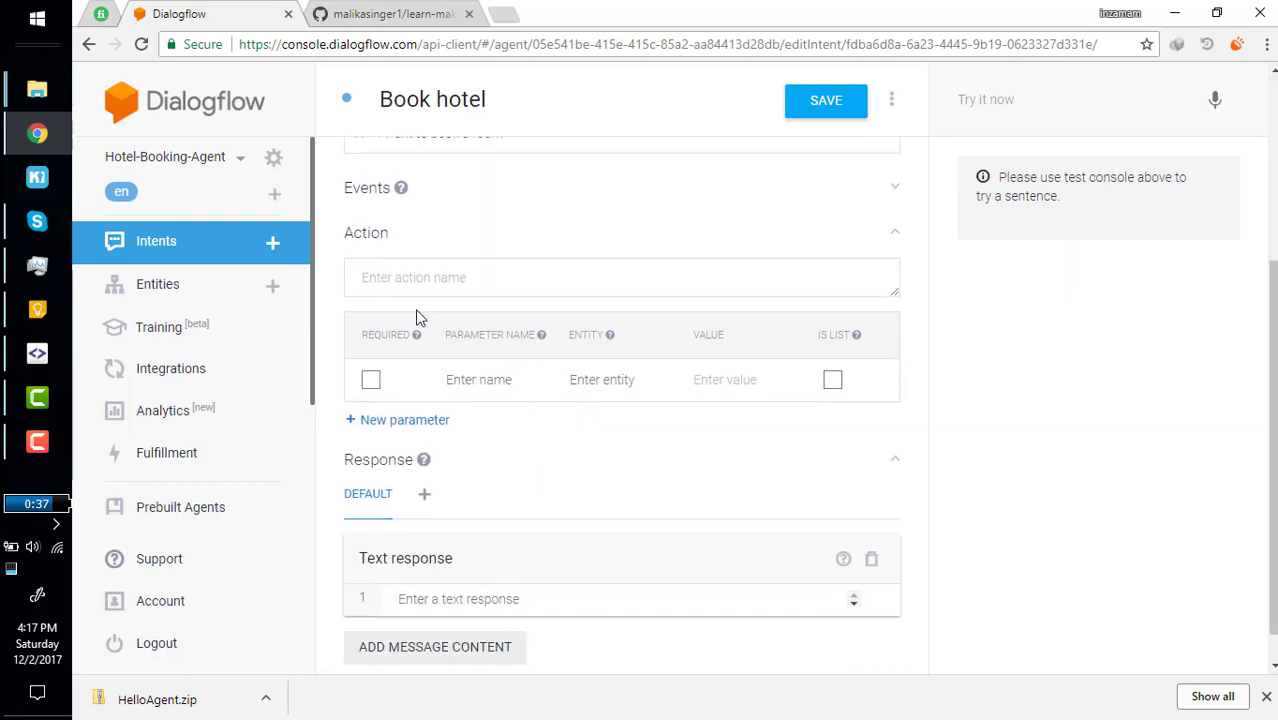
{"action": "scroll", "coordinate": [386, 258], "scroll_direction": "up", "scroll_amount": 3}
{"action": "left_click", "coordinate": [371, 168]}
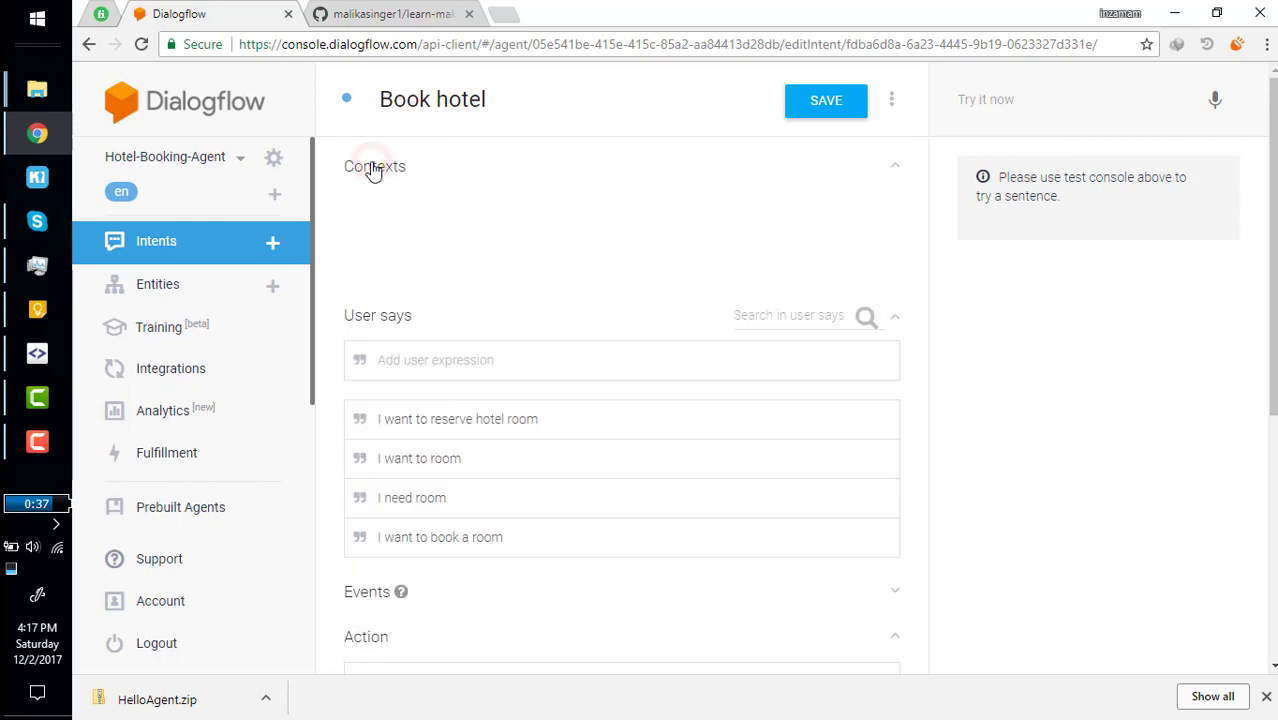
{"action": "left_click", "coordinate": [373, 169]}
{"action": "scroll", "coordinate": [410, 545], "scroll_direction": "down", "scroll_amount": 3}
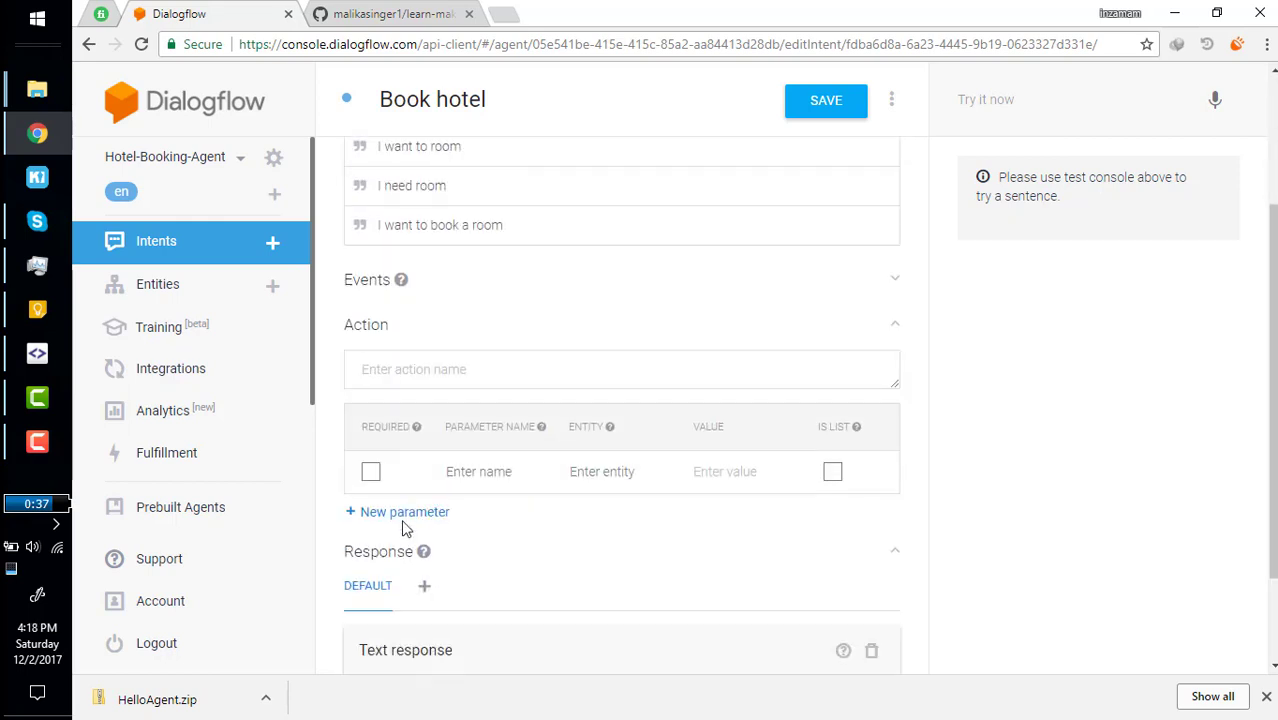
{"action": "left_click", "coordinate": [366, 249]}
{"action": "left_click", "coordinate": [366, 249]}
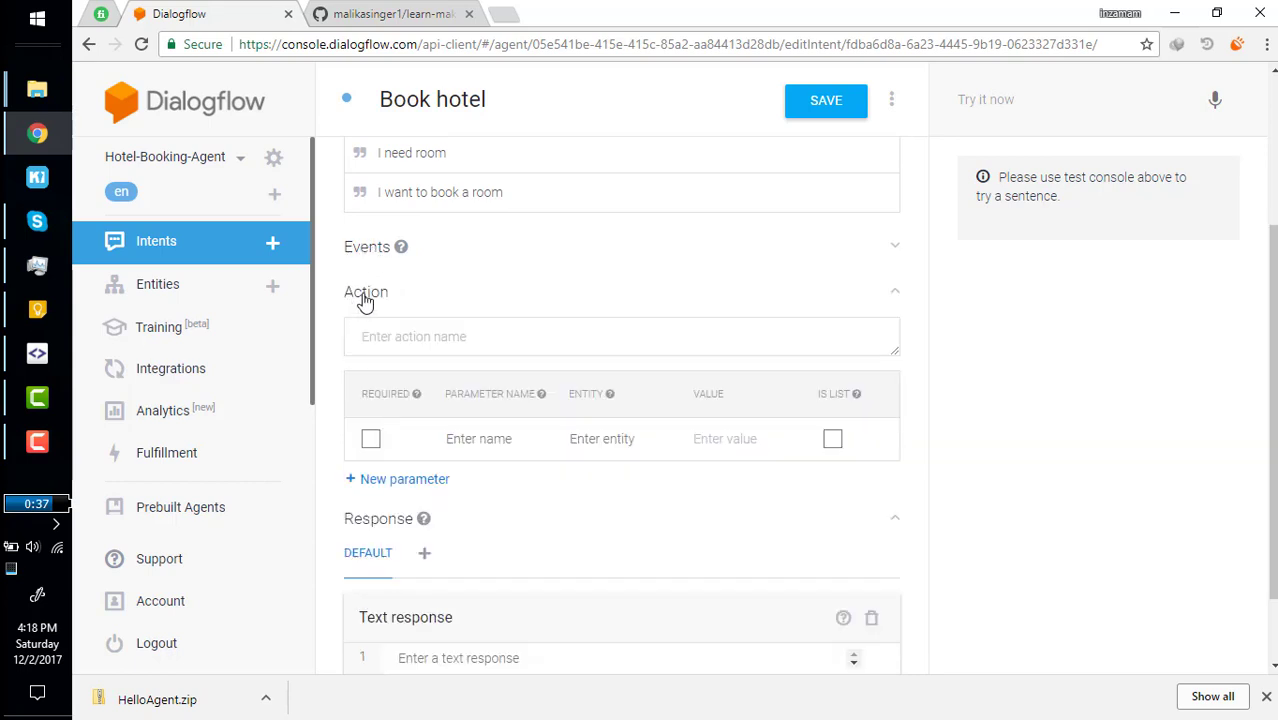
{"action": "left_click", "coordinate": [366, 290]}
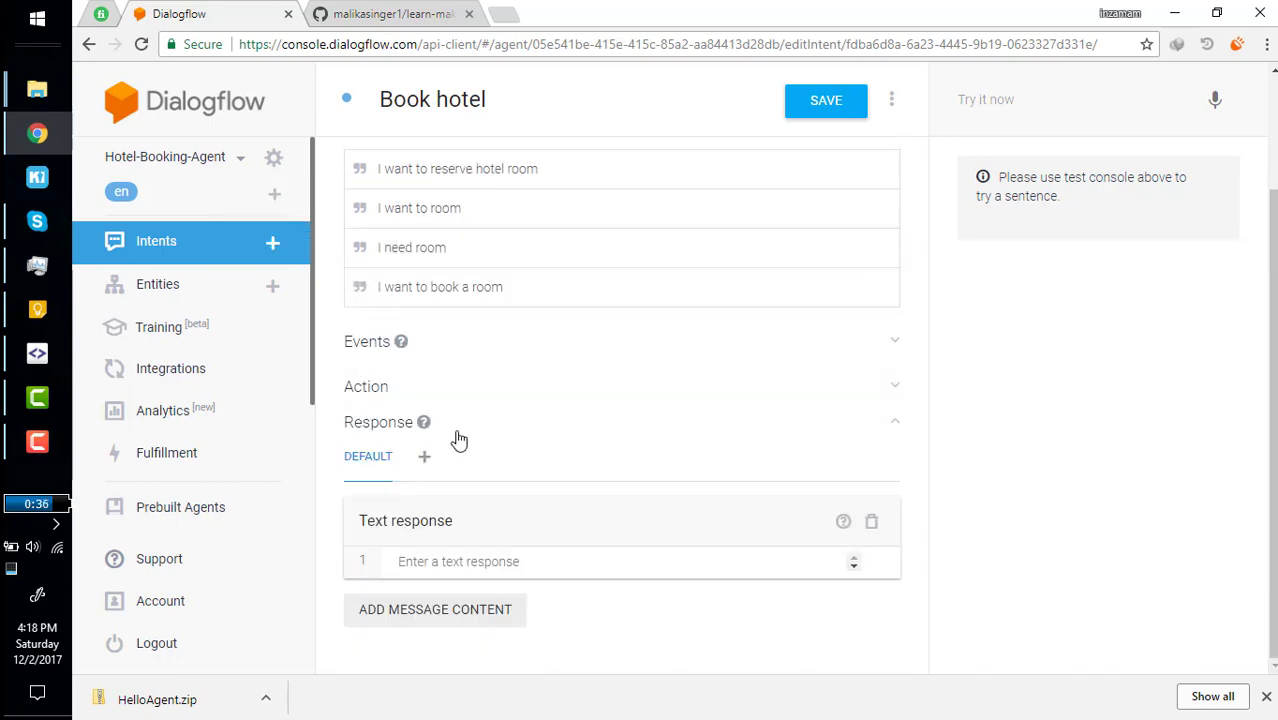
{"action": "left_click", "coordinate": [366, 392]}
{"action": "scroll", "coordinate": [462, 485], "scroll_direction": "down", "scroll_amount": 2}
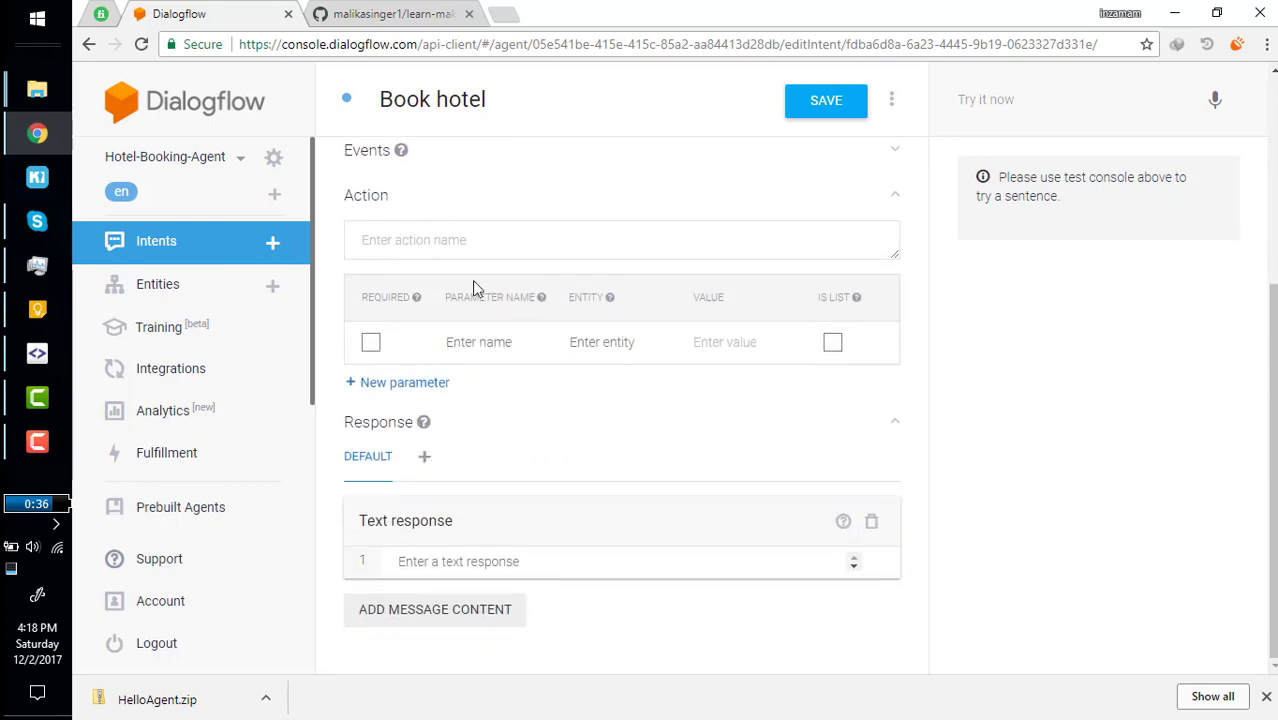
Enter the text response 'Your hotel booking request is forwarded' and save the intent.
{"action": "left_click", "coordinate": [435, 562]}
{"action": "type", "text": "Your hote"}
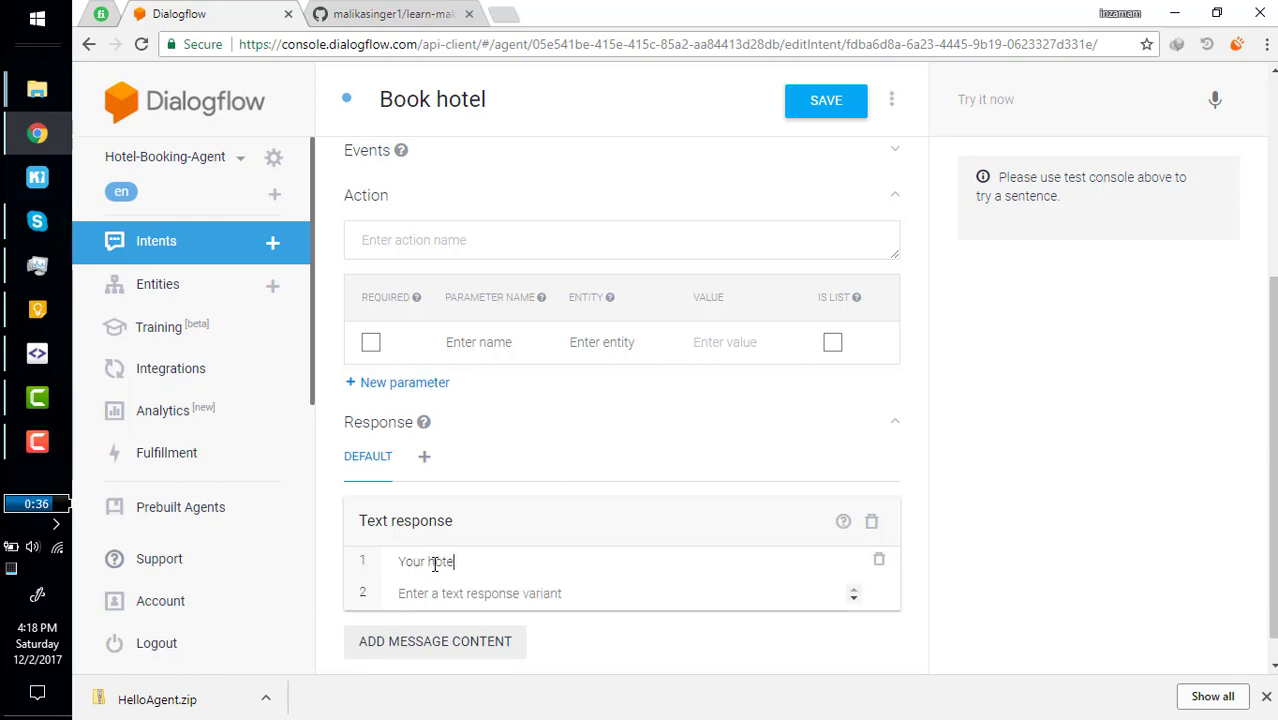
{"action": "type", "text": "l booking request"}
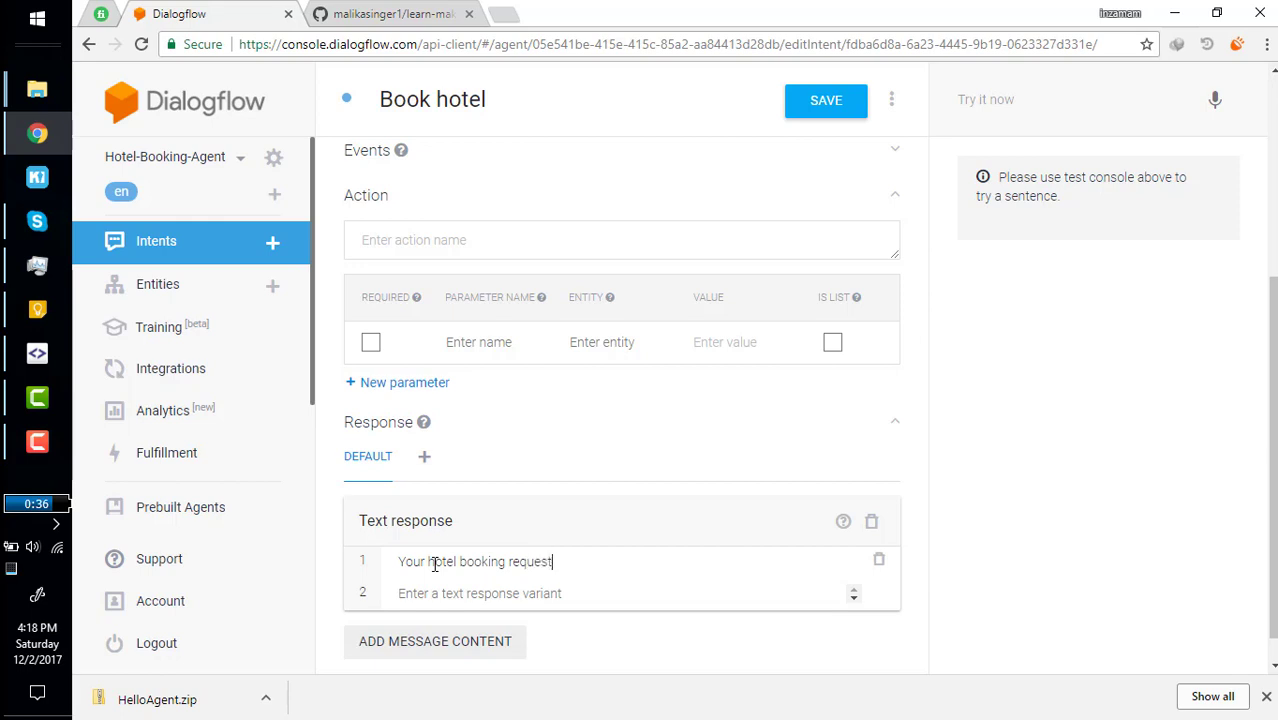
{"action": "type", "text": " is forwarded"}
{"action": "left_click", "coordinate": [820, 110]}
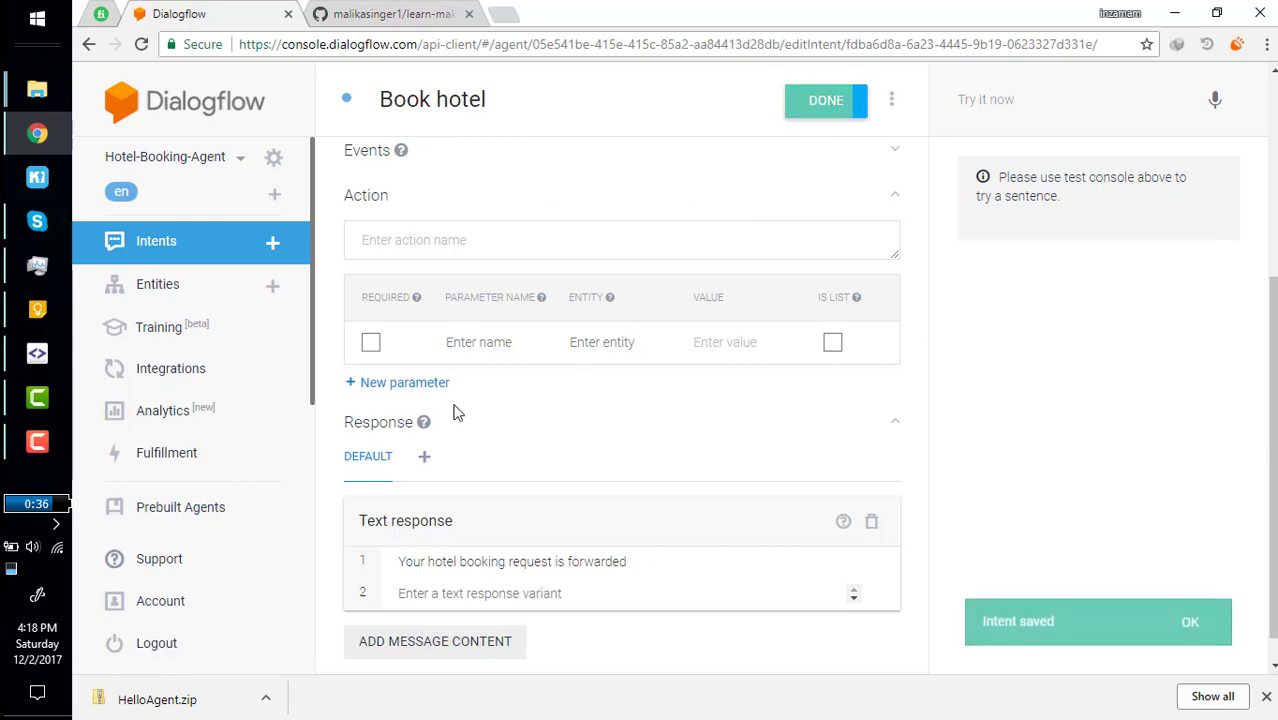
Go back to the training phrases field to begin a new user expression.
{"action": "scroll", "coordinate": [454, 408], "scroll_direction": "up", "scroll_amount": 1}
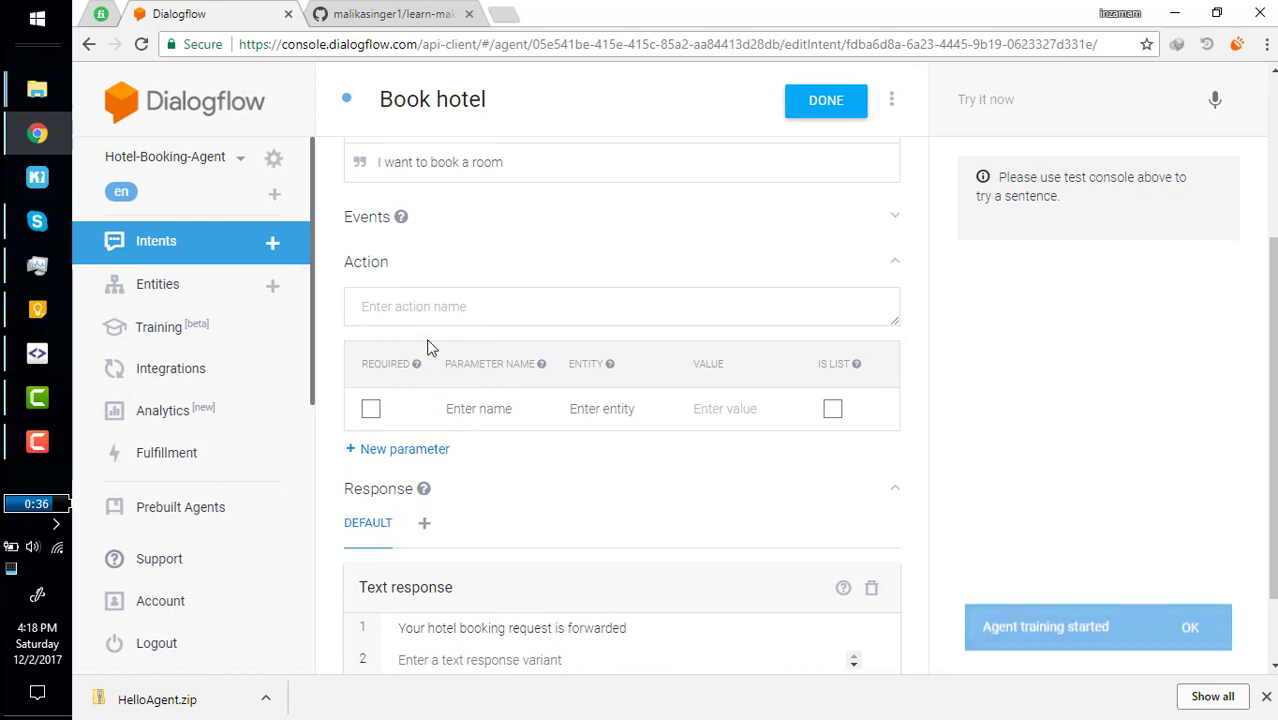
{"action": "scroll", "coordinate": [427, 347], "scroll_direction": "up", "scroll_amount": 3}
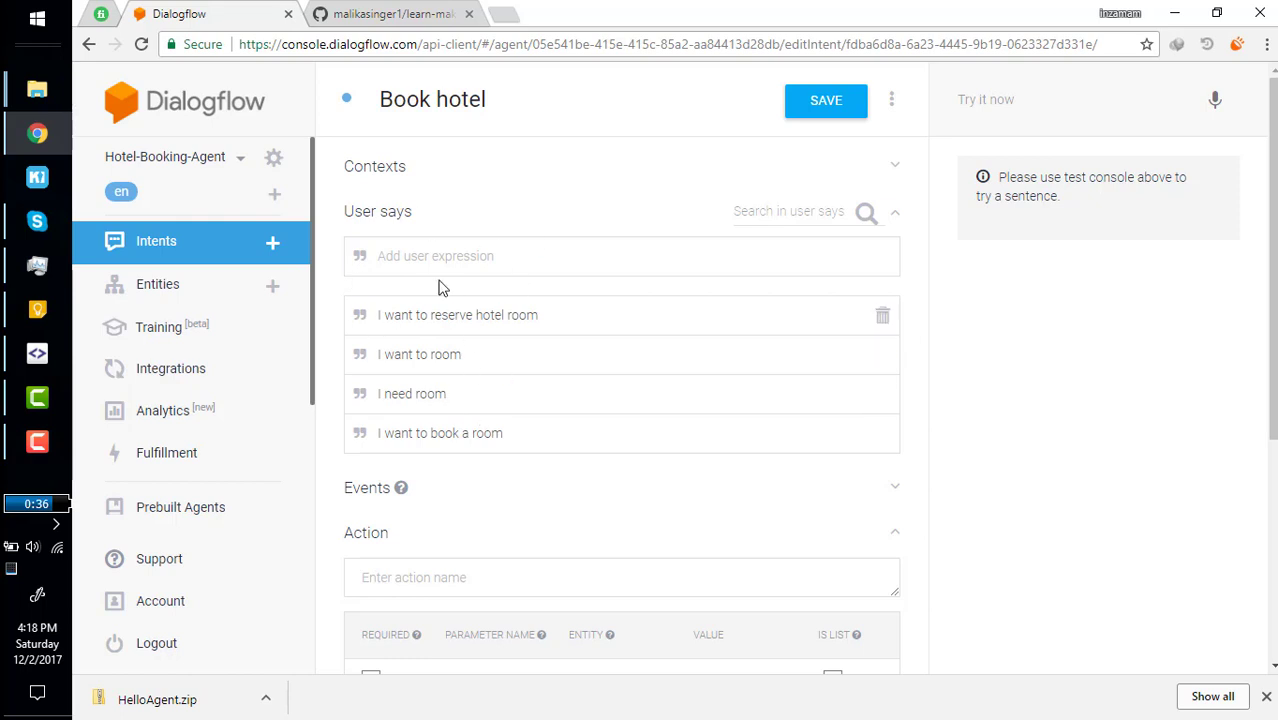
{"action": "scroll", "coordinate": [454, 403], "scroll_direction": "down", "scroll_amount": 1}
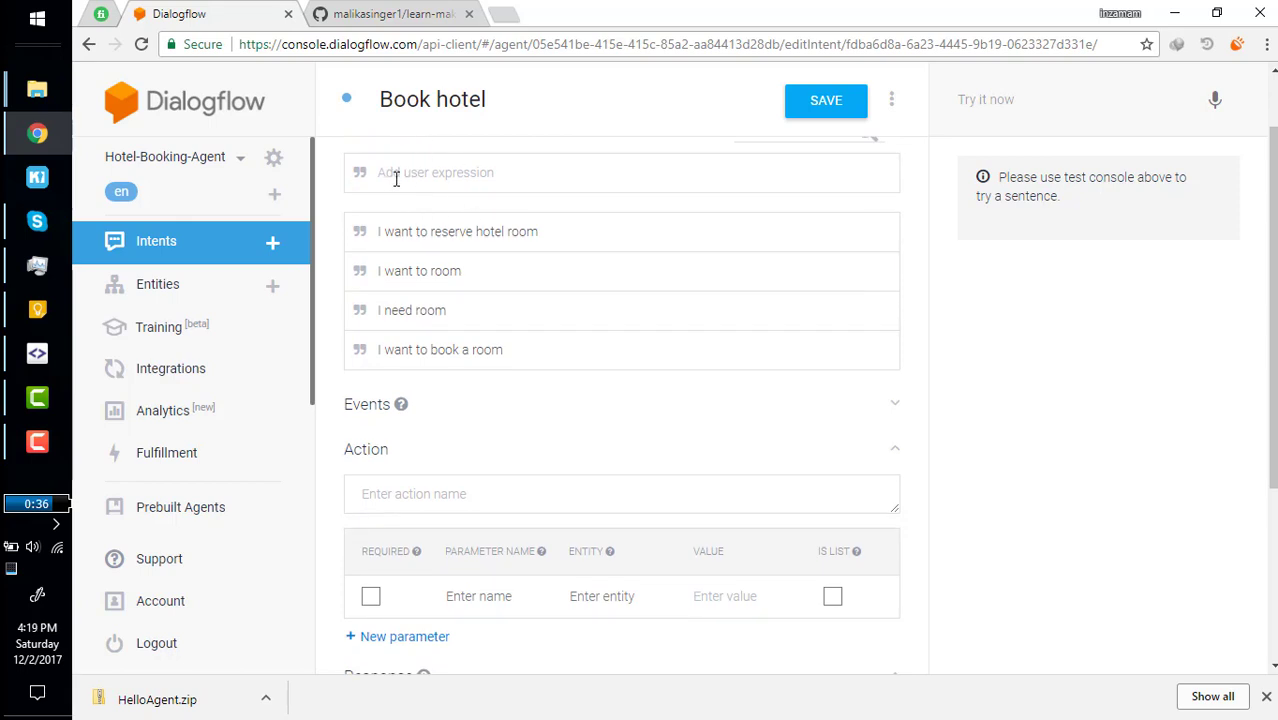
{"action": "left_click", "coordinate": [501, 171]}
{"action": "scroll", "coordinate": [501, 175], "scroll_direction": "up", "scroll_amount": 1}
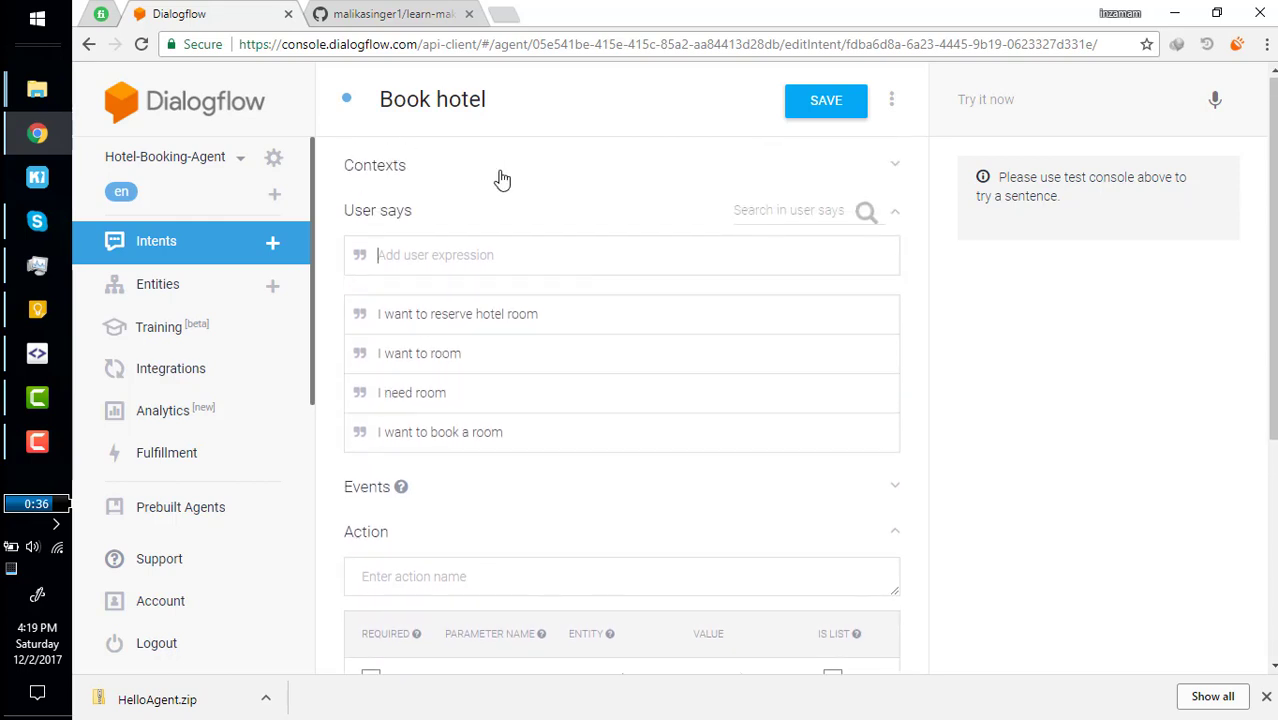
{"action": "type", "text": "My n"}
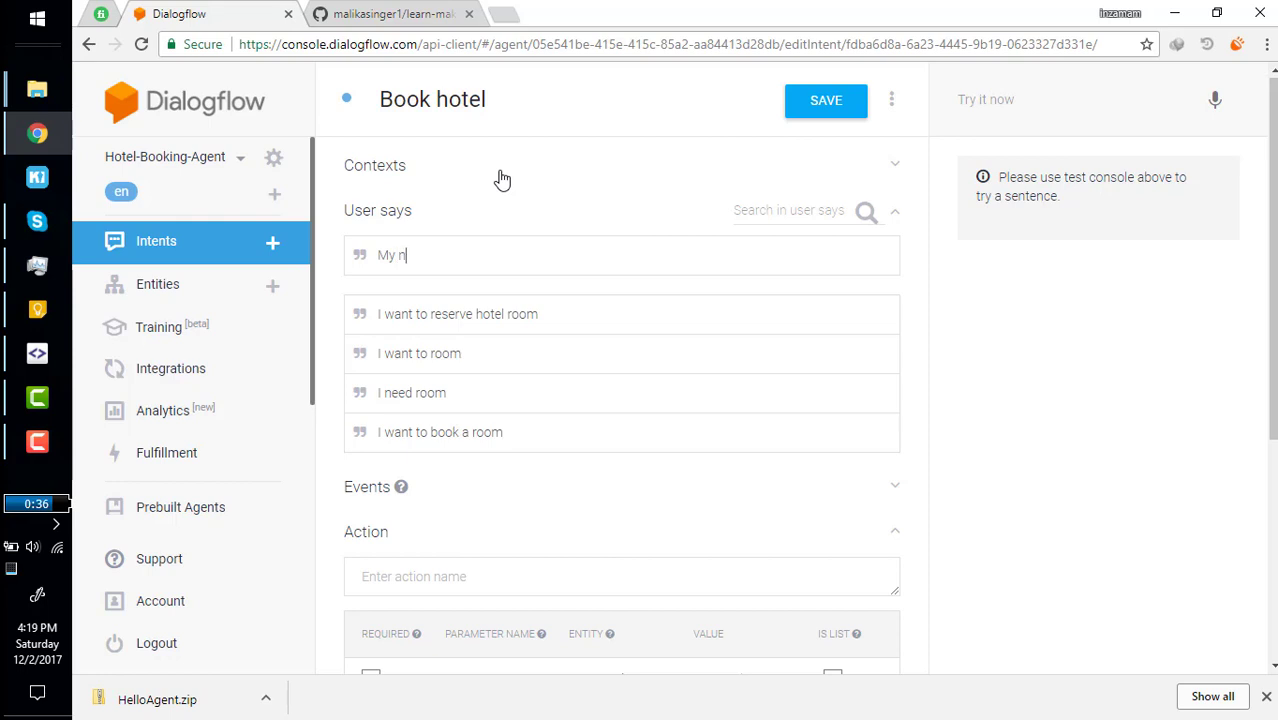
{"action": "type", "text": "ame is john"}
{"action": "key", "text": "Return"}
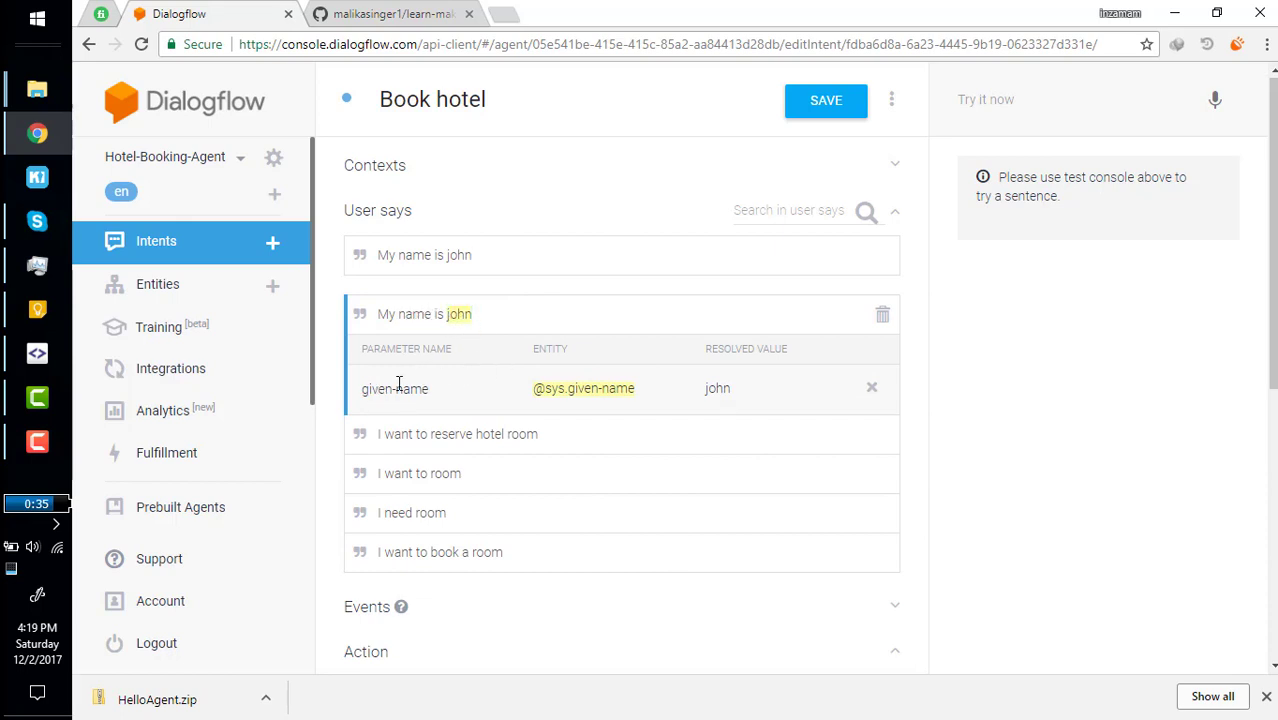
{"action": "left_click_drag", "start_coordinate": [380, 386], "coordinate": [432, 390]}
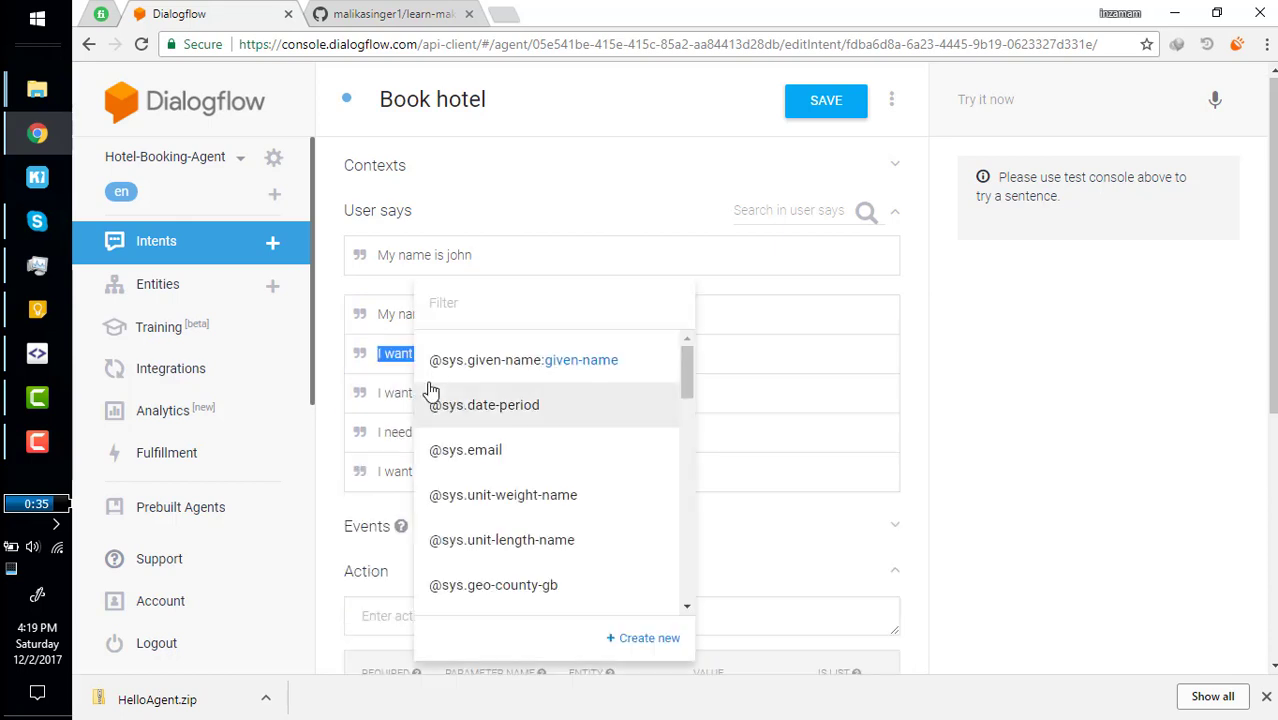
{"action": "left_click", "coordinate": [389, 314]}
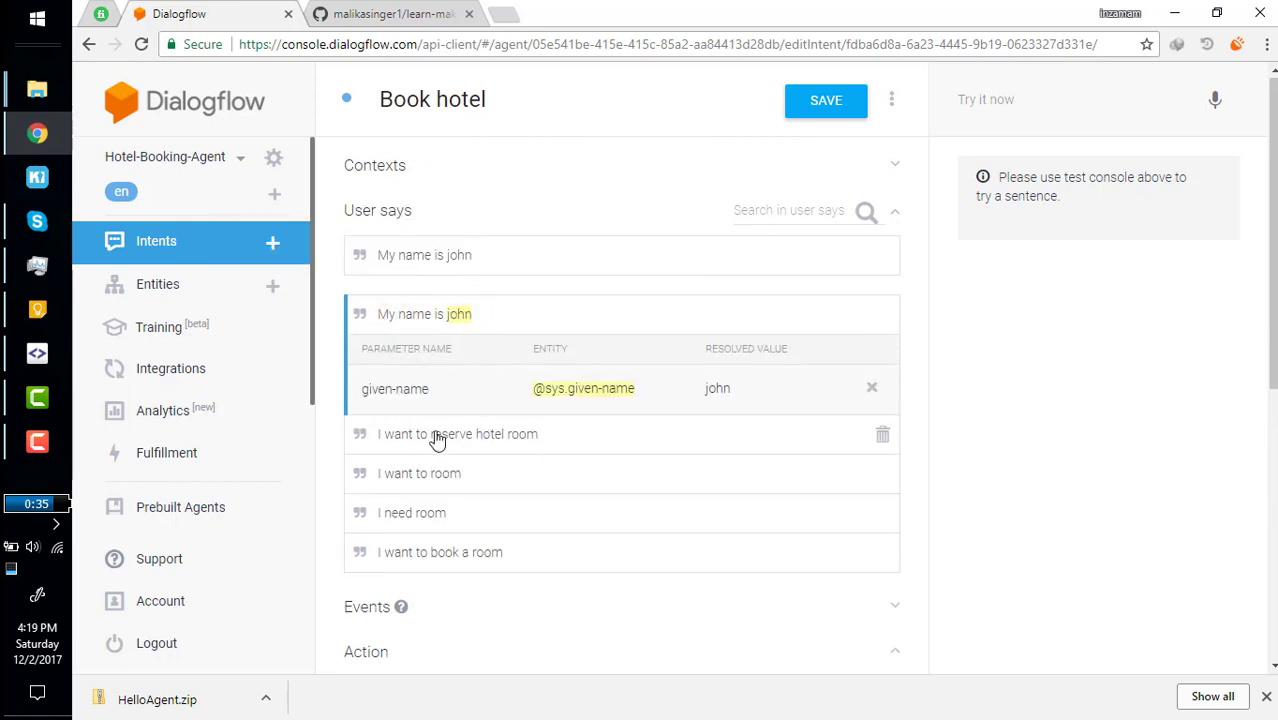
Set the action name to BookHotel and mark the given-name parameter as required.
{"action": "scroll", "coordinate": [437, 435], "scroll_direction": "down", "scroll_amount": 3}
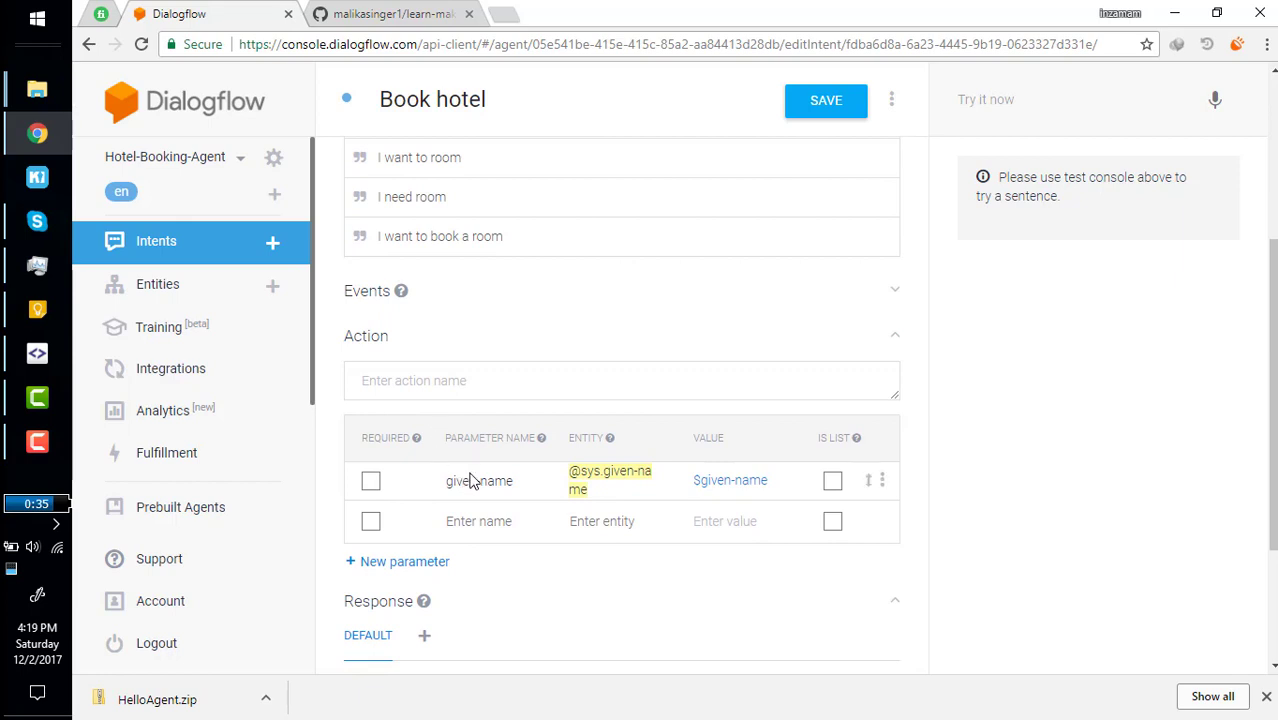
{"action": "left_click", "coordinate": [443, 480]}
{"action": "left_click", "coordinate": [390, 378]}
{"action": "type", "text": "BookHotel"}
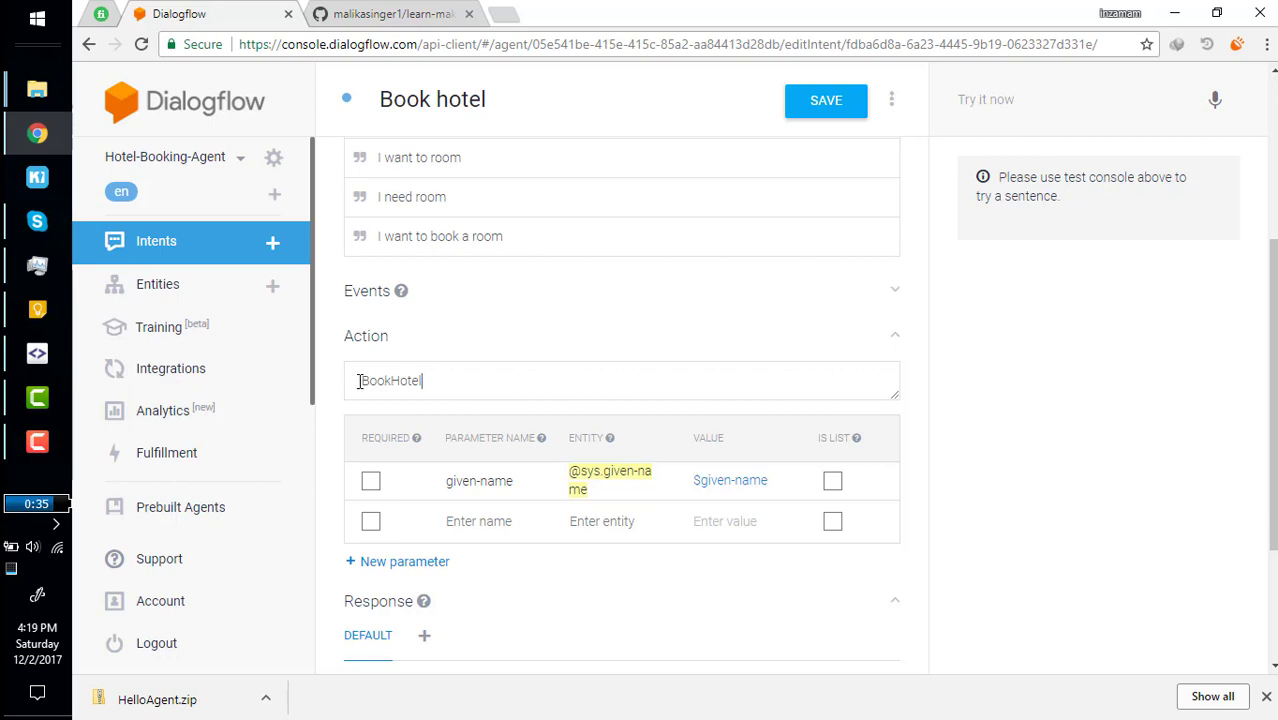
{"action": "left_click_drag", "start_coordinate": [360, 380], "coordinate": [446, 383]}
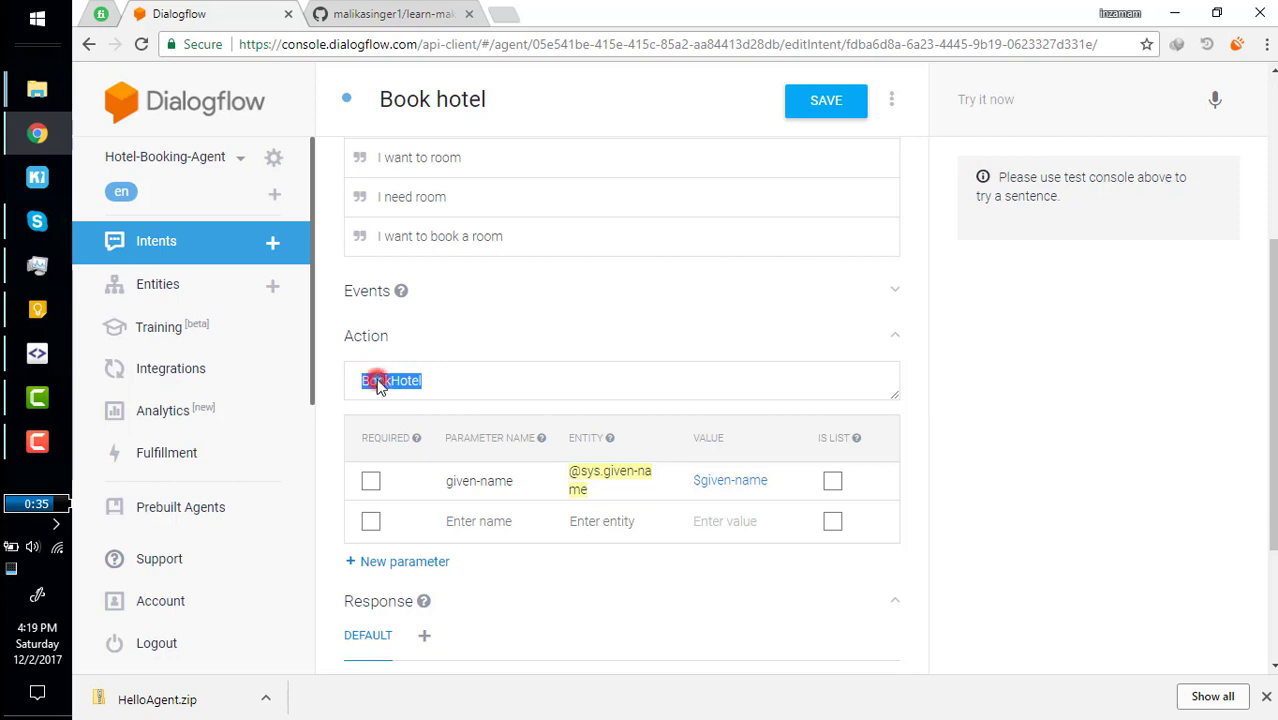
{"action": "left_click_drag", "start_coordinate": [366, 380], "coordinate": [438, 385]}
{"action": "left_click", "coordinate": [438, 385]}
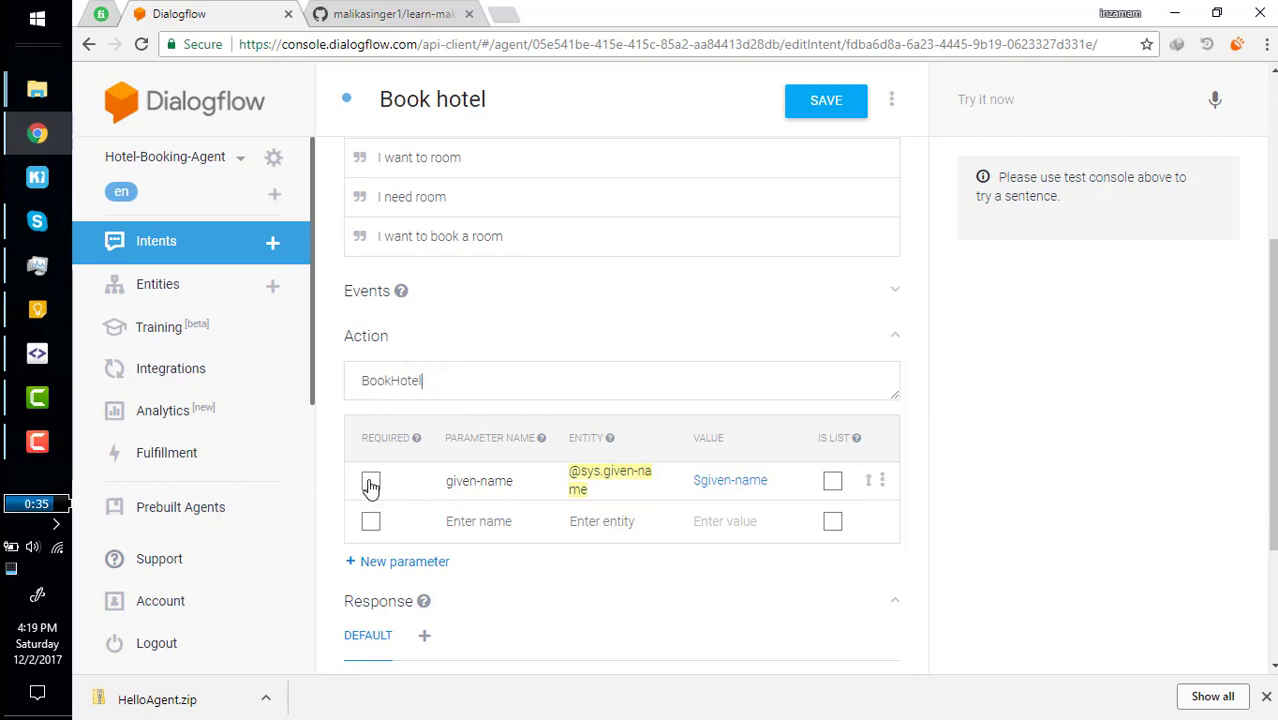
{"action": "left_click", "coordinate": [370, 485]}
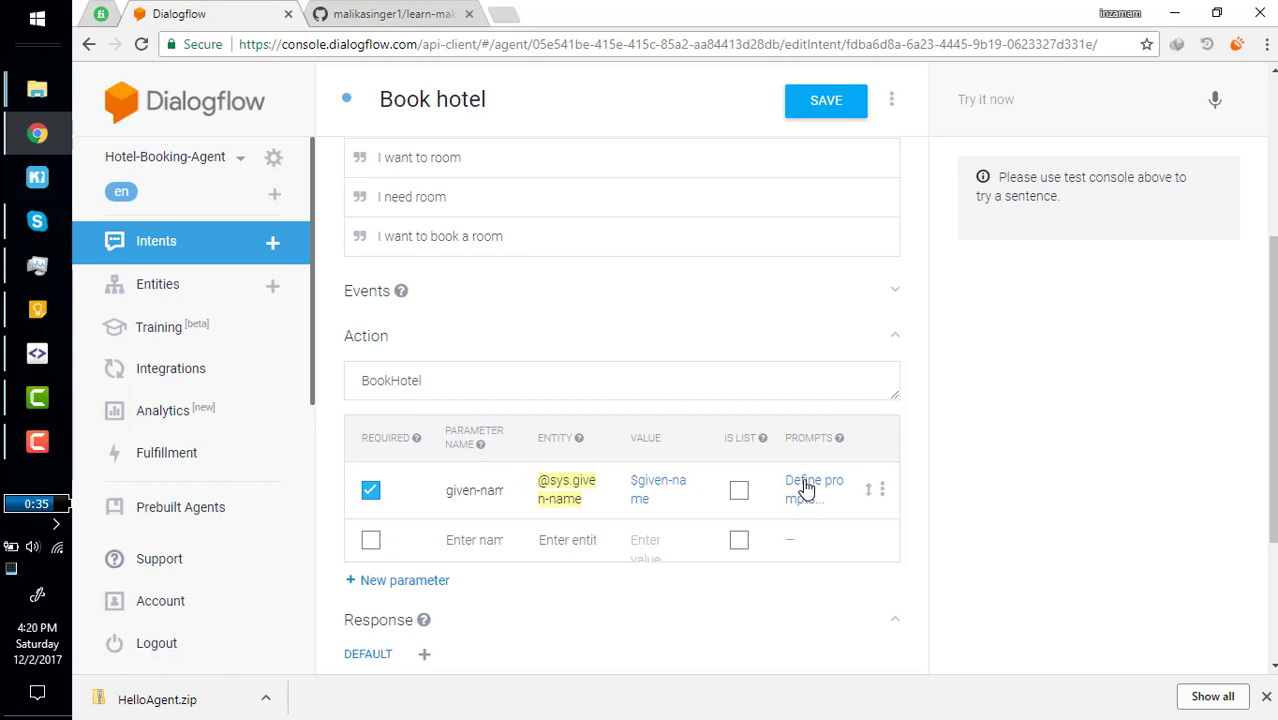
{"action": "left_click", "coordinate": [806, 487]}
Add four given-name prompts, from 'What is your name' to 'Please tell me your name'.
{"action": "left_click", "coordinate": [470, 405]}
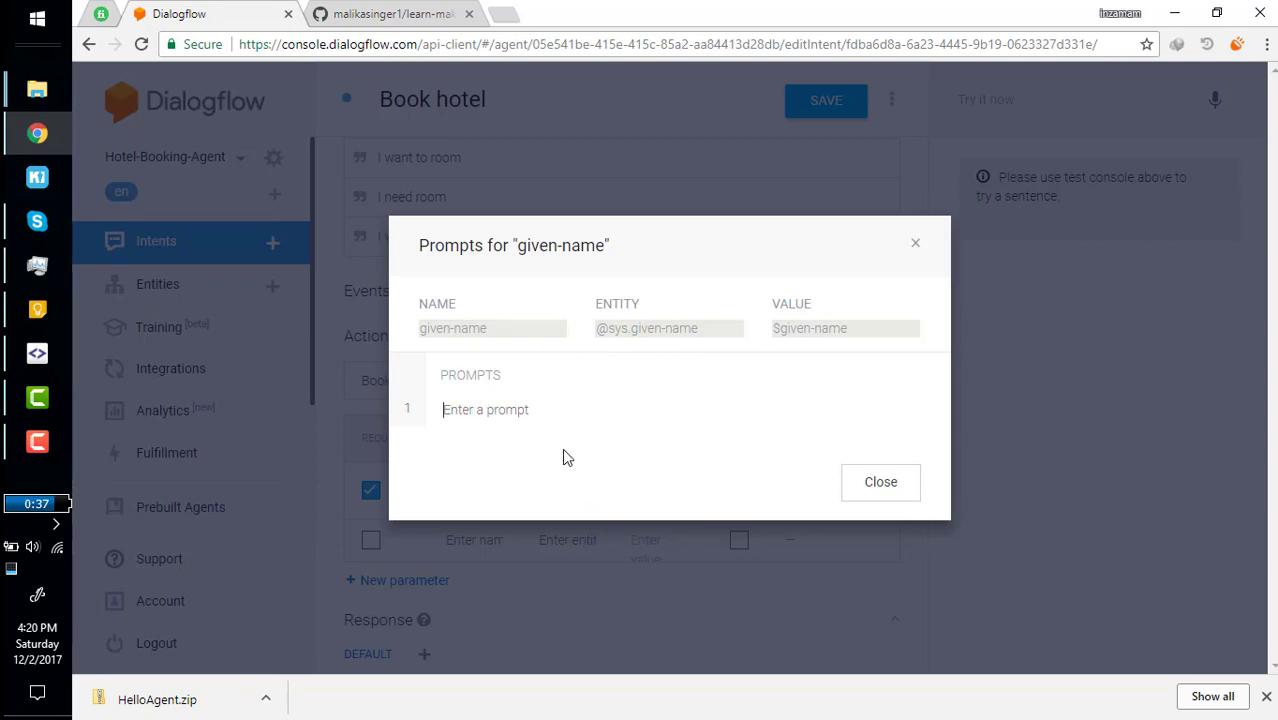
{"action": "type", "text": "What"}
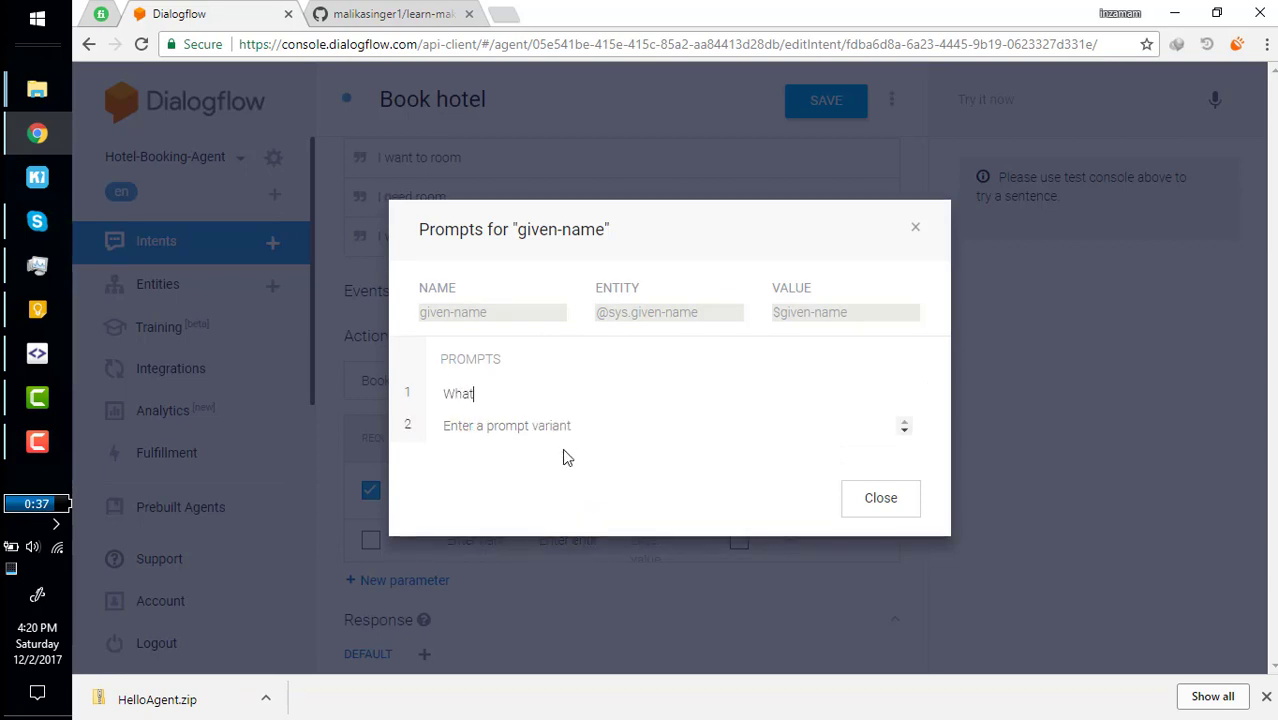
{"action": "type", "text": " is your name"}
{"action": "left_click", "coordinate": [544, 426]}
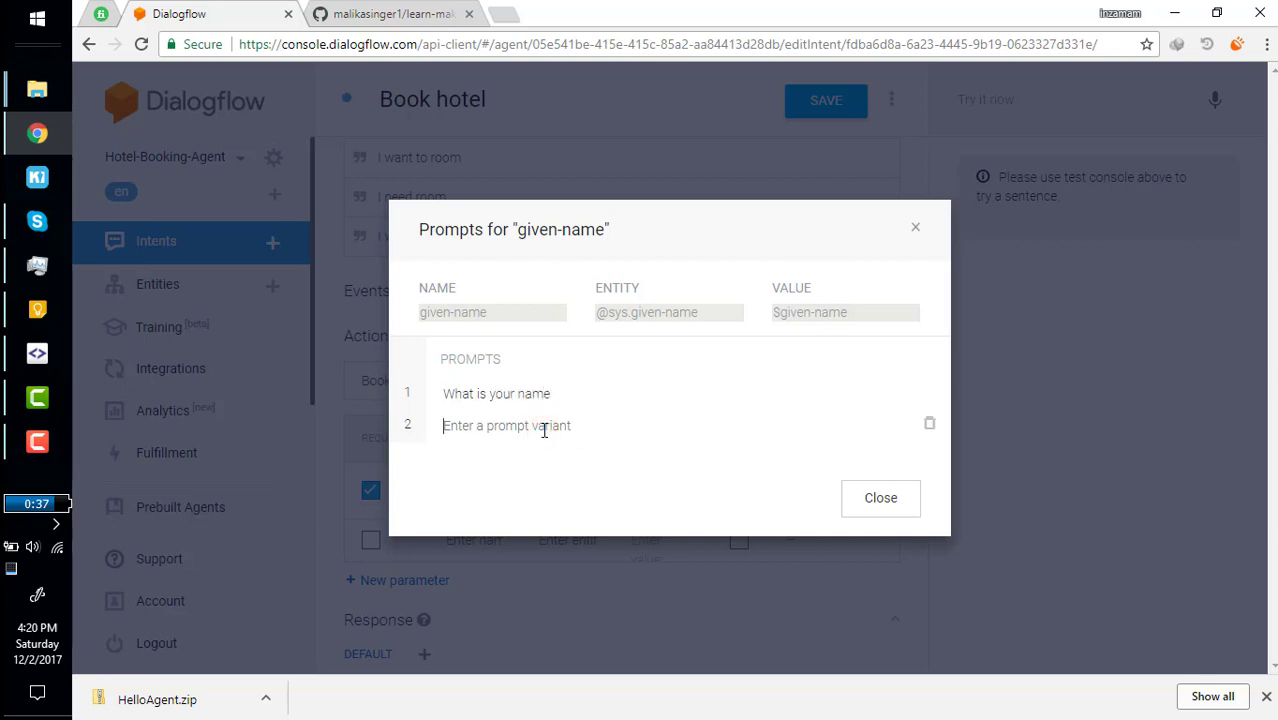
{"action": "type", "text": "let me know your name"}
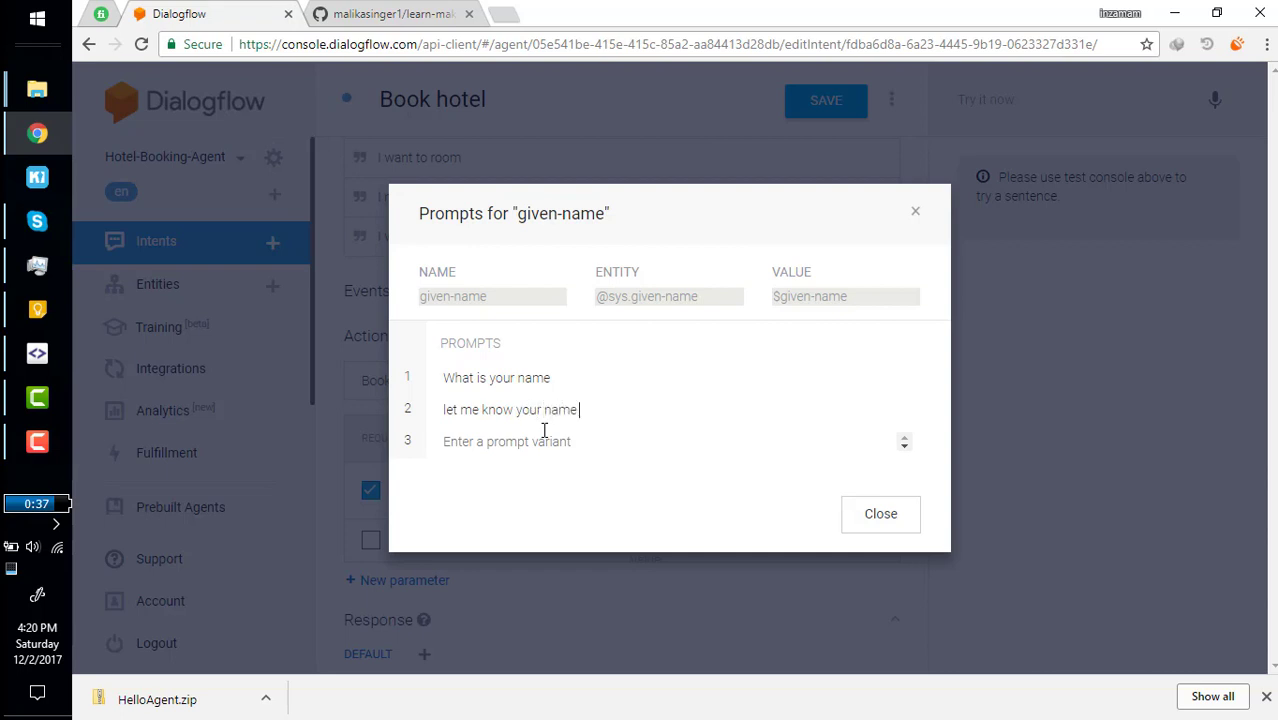
{"action": "left_click", "coordinate": [544, 430]}
{"action": "type", "text": "your"}
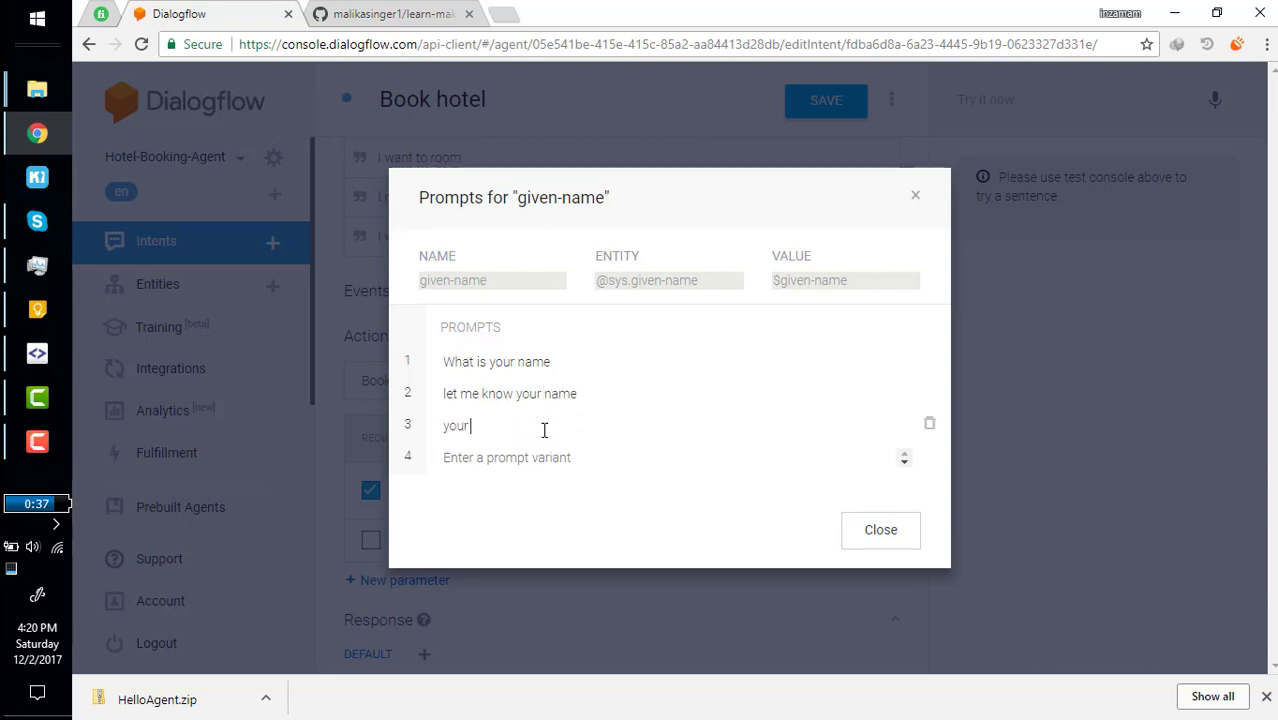
{"action": "type", "text": " good name please"}
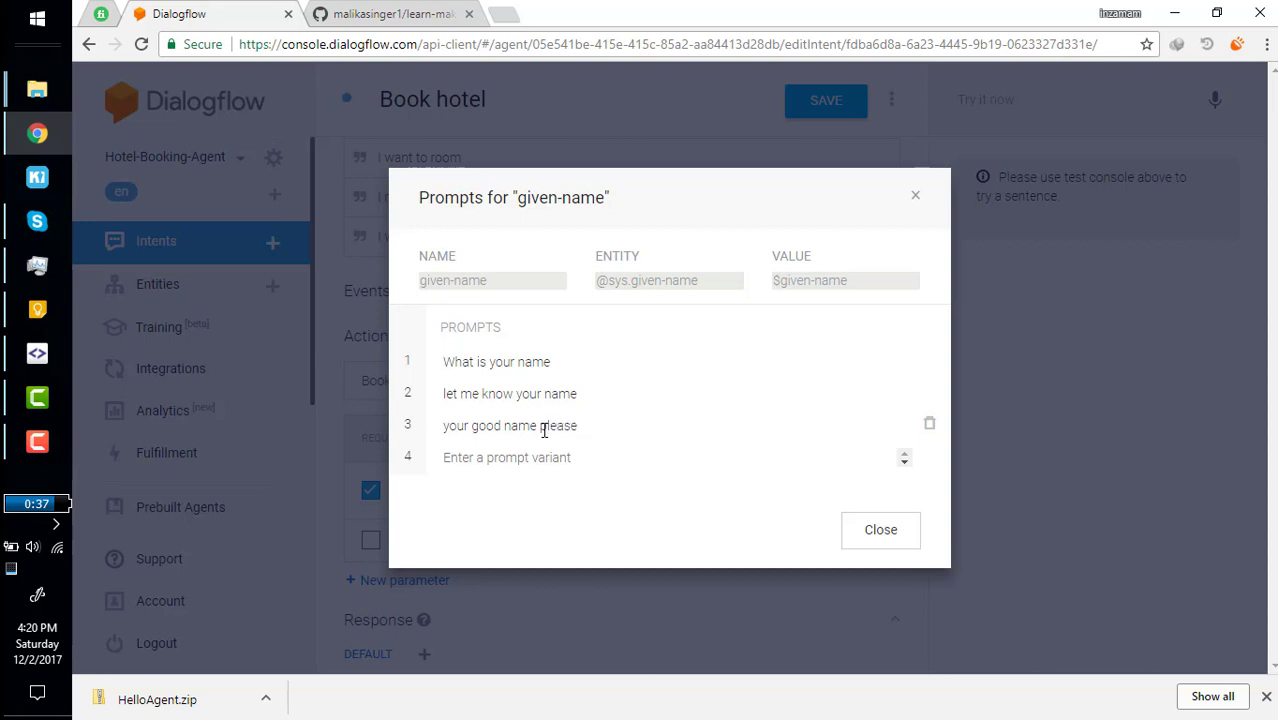
{"action": "key", "text": "Return"}
{"action": "type", "text": "O"}
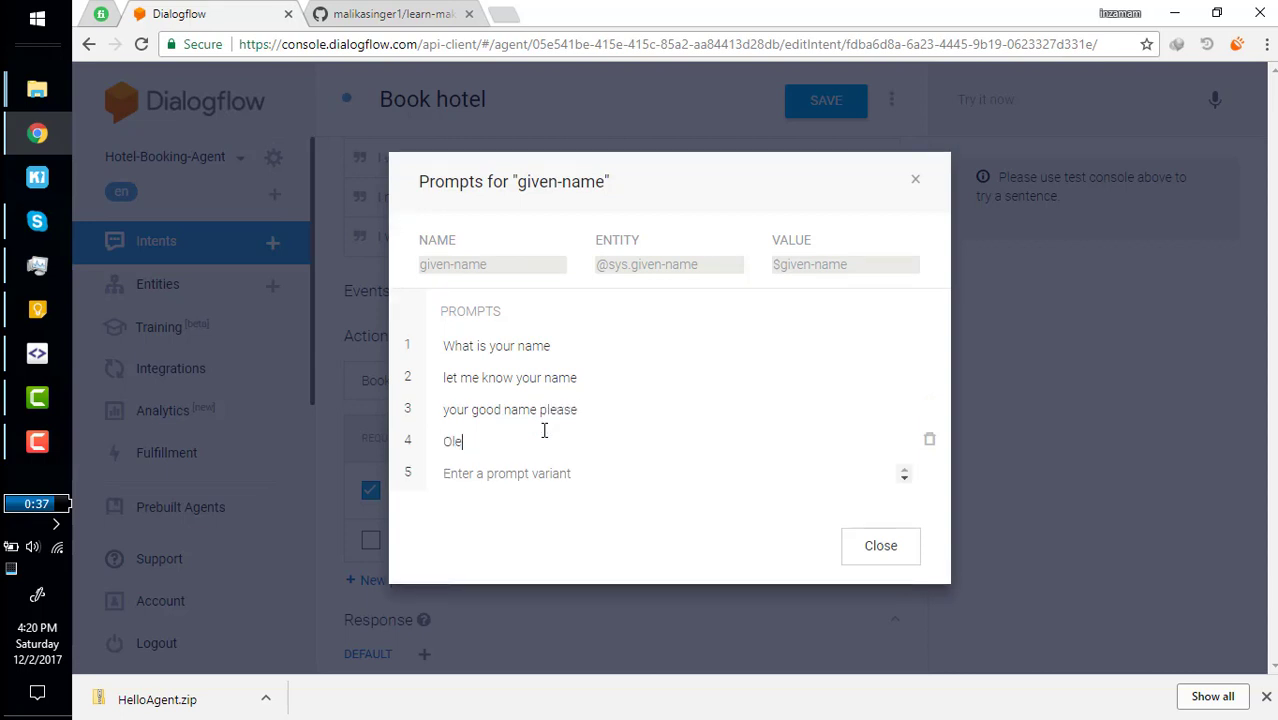
{"action": "key", "text": "BackSpace"}
{"action": "type", "text": "Please tell me your name"}
{"action": "key", "text": "Return"}
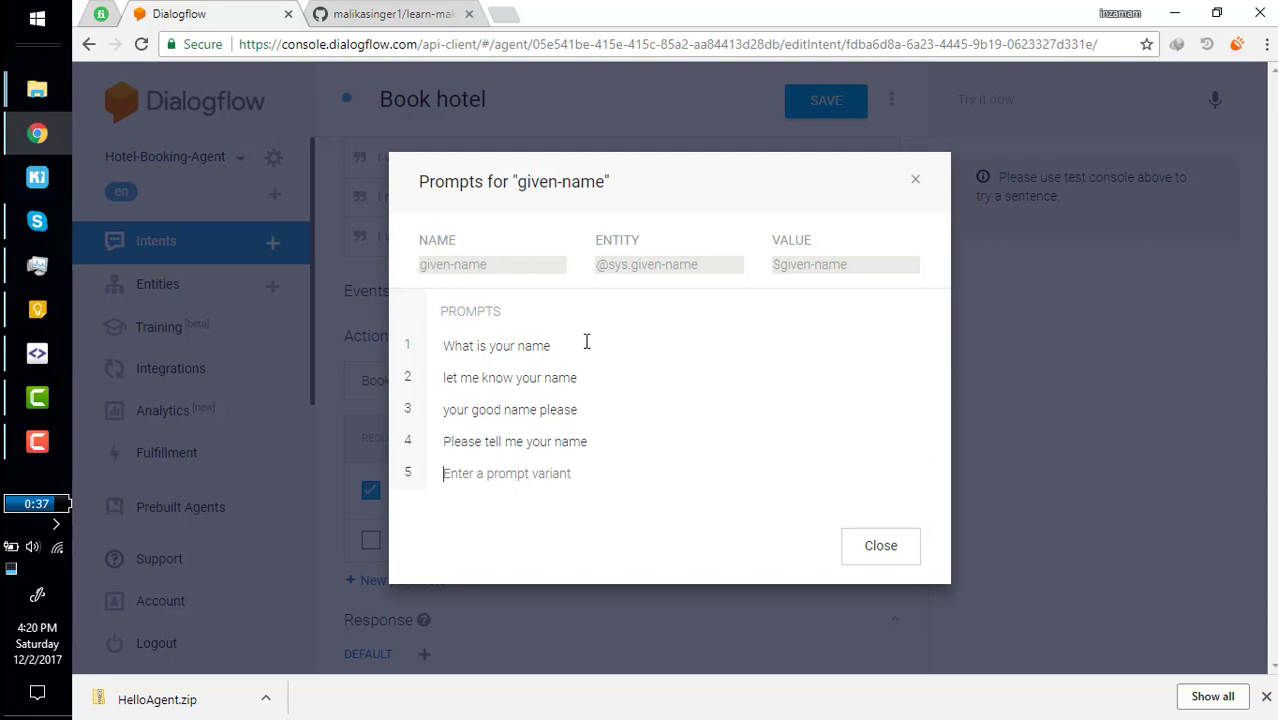
{"action": "left_click", "coordinate": [866, 556]}
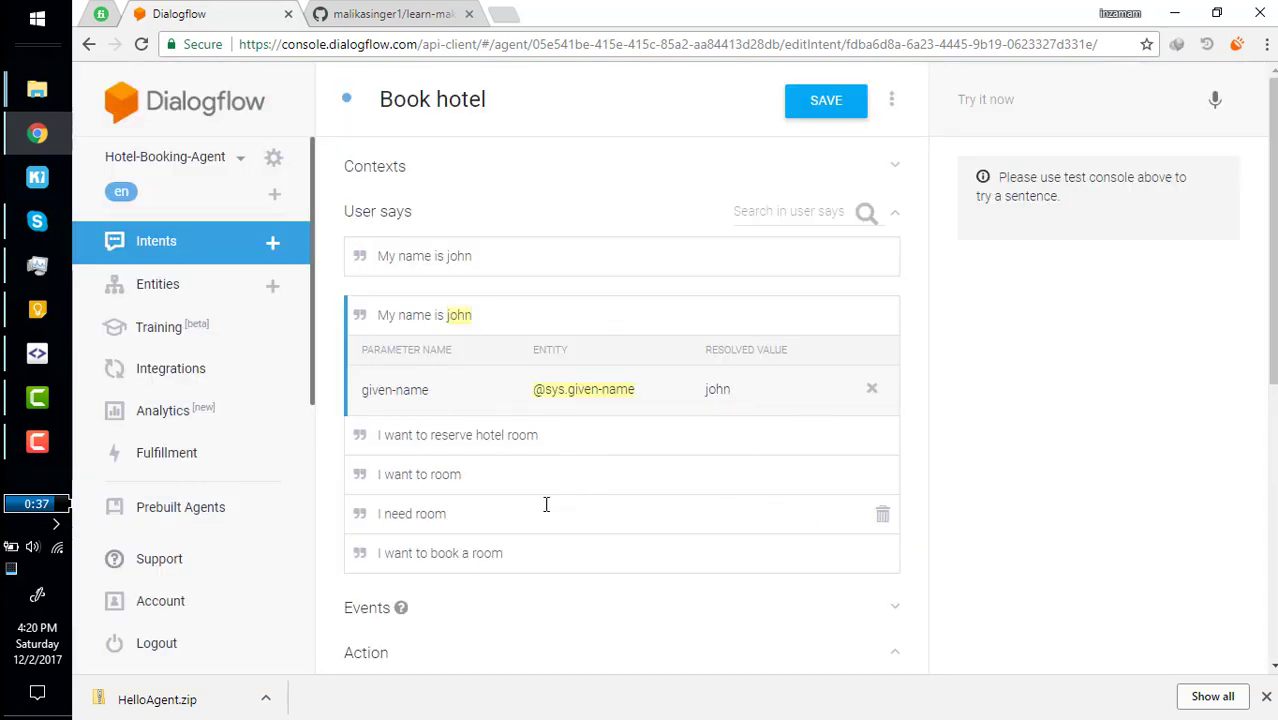
Save the Book hotel intent's changes.
{"action": "scroll", "coordinate": [545, 505], "scroll_direction": "down", "scroll_amount": 4}
{"action": "scroll", "coordinate": [545, 512], "scroll_direction": "down", "scroll_amount": 1}
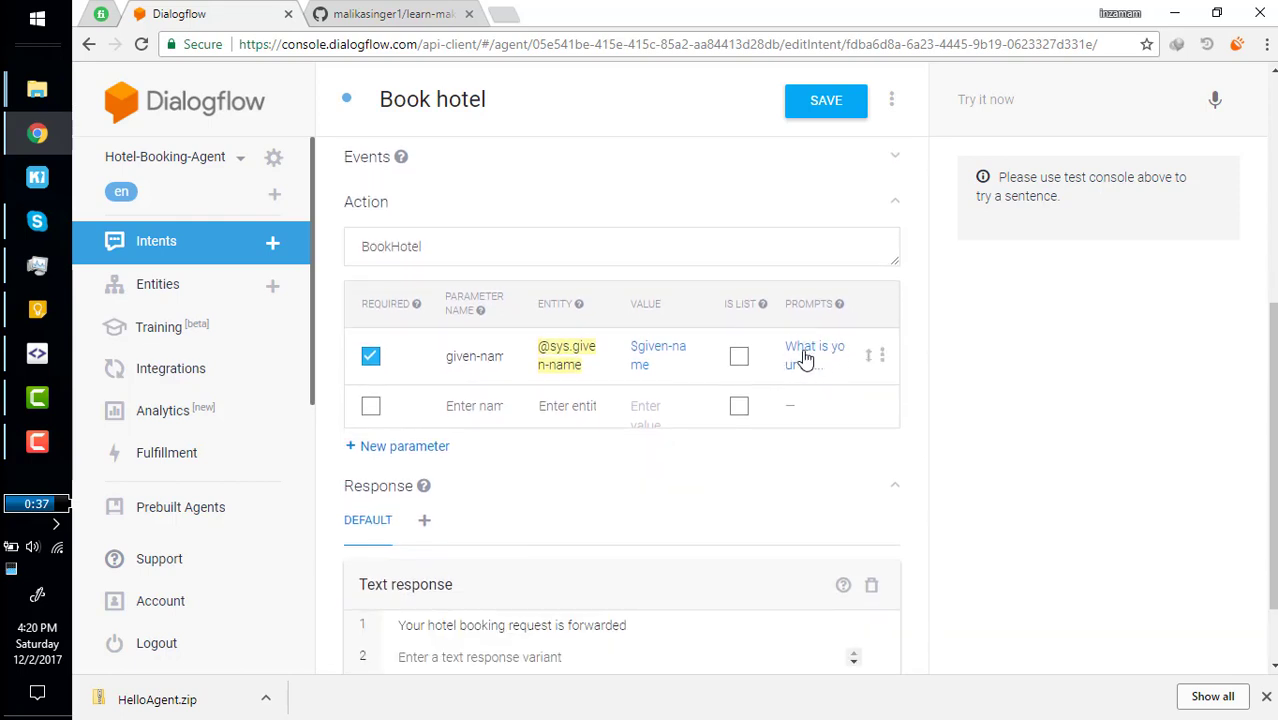
{"action": "scroll", "coordinate": [790, 340], "scroll_direction": "up", "scroll_amount": 3}
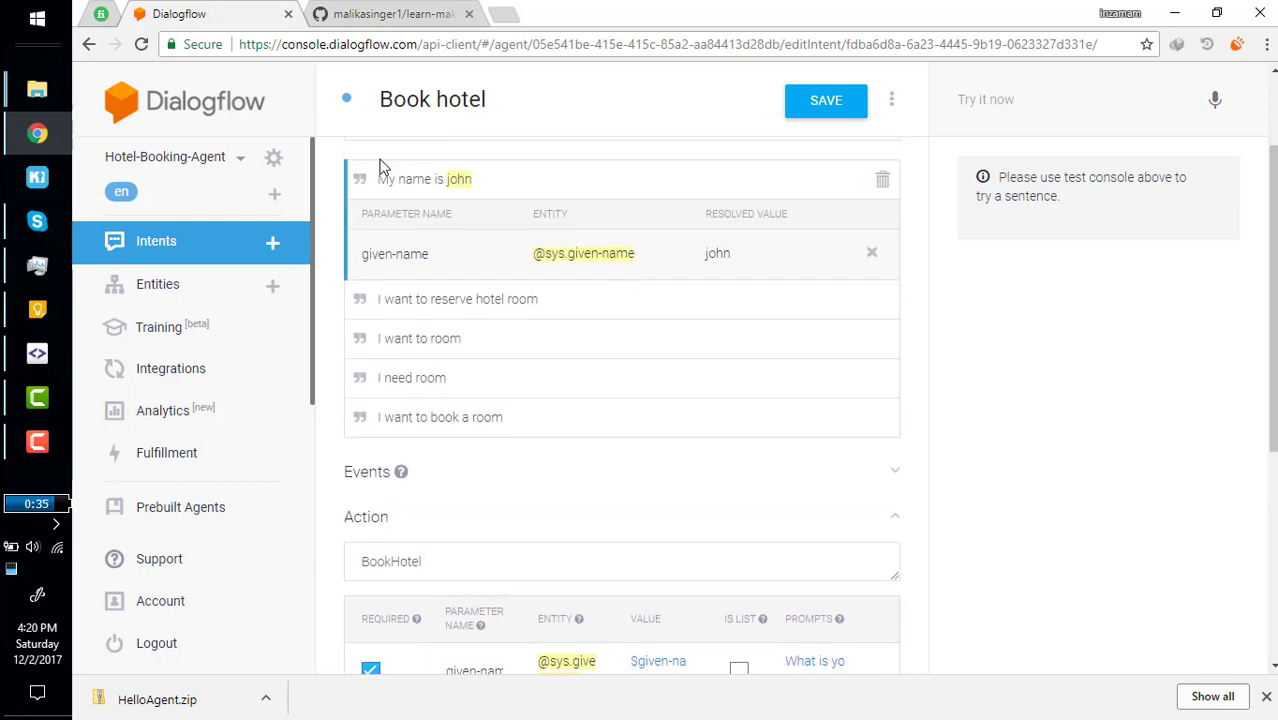
{"action": "scroll", "coordinate": [482, 505], "scroll_direction": "down", "scroll_amount": 1}
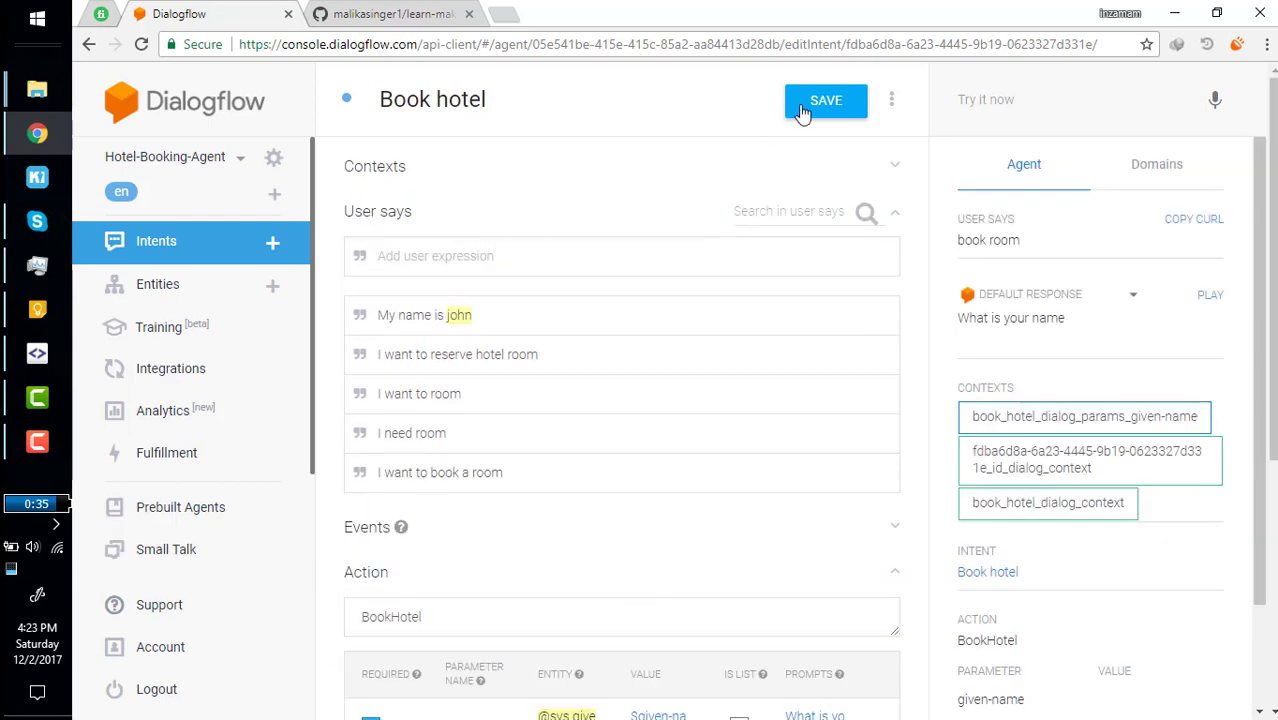
{"action": "left_click", "coordinate": [812, 103]}
Test the agent in Try it now with the query 'i want to book hotel'.
{"action": "left_click", "coordinate": [1009, 99]}
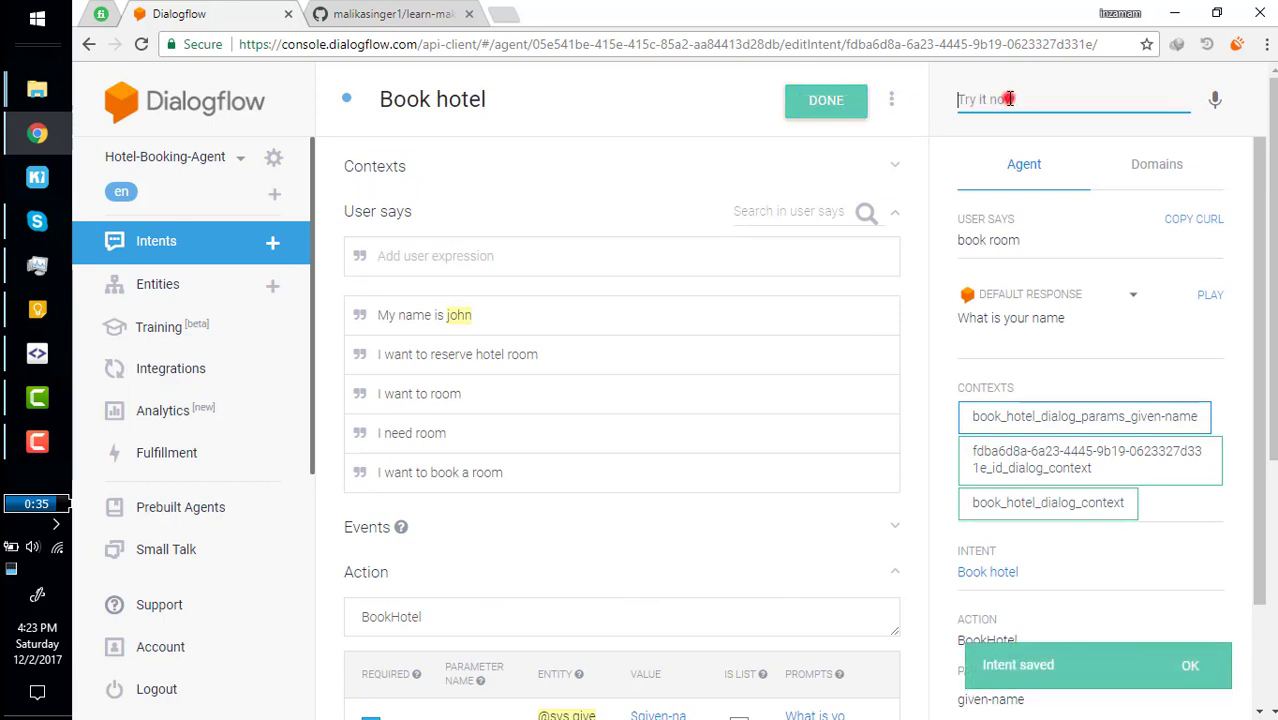
{"action": "type", "text": "H"}
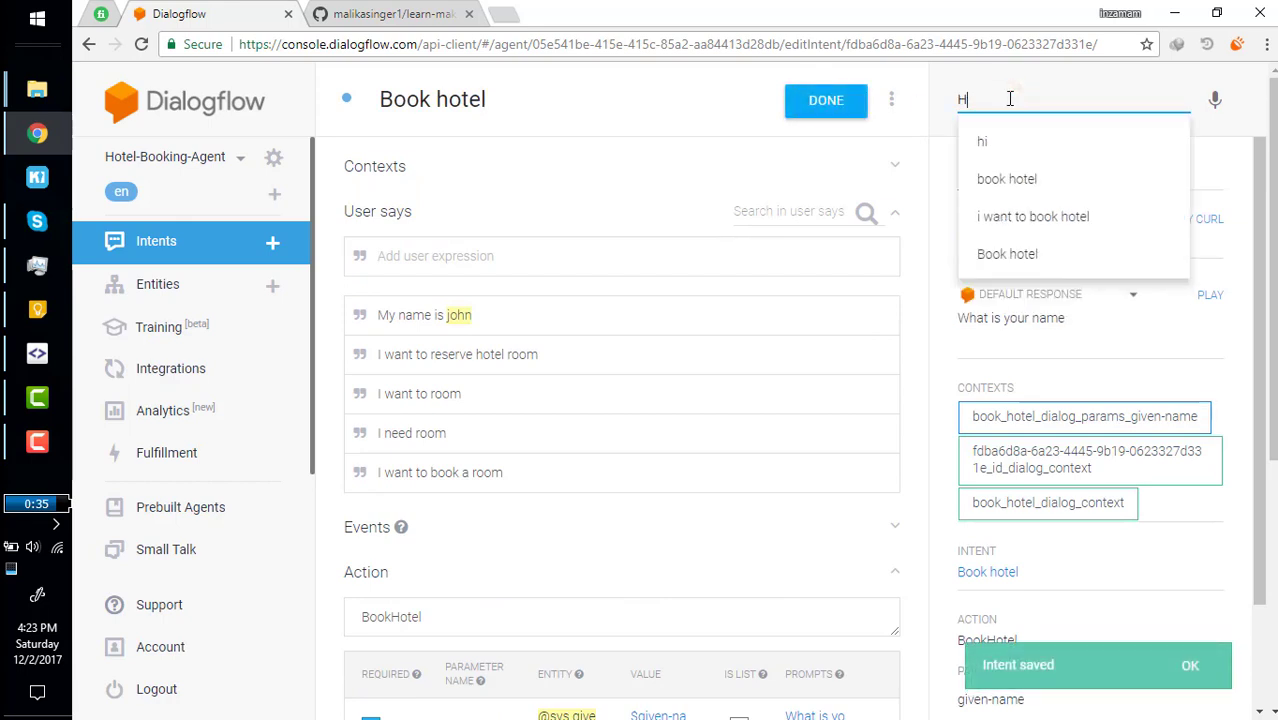
{"action": "key", "text": "BackSpace"}
{"action": "type", "text": "i want to book"}
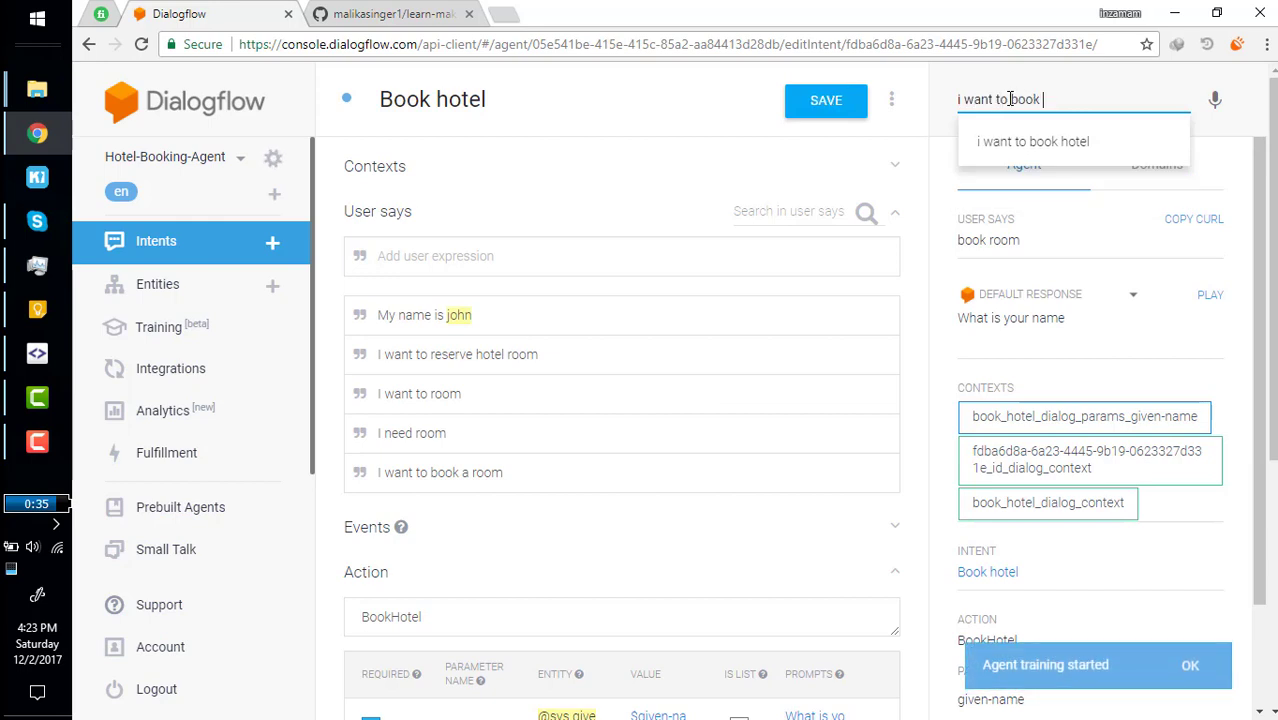
{"action": "type", "text": " hotel"}
{"action": "key", "text": "Return"}
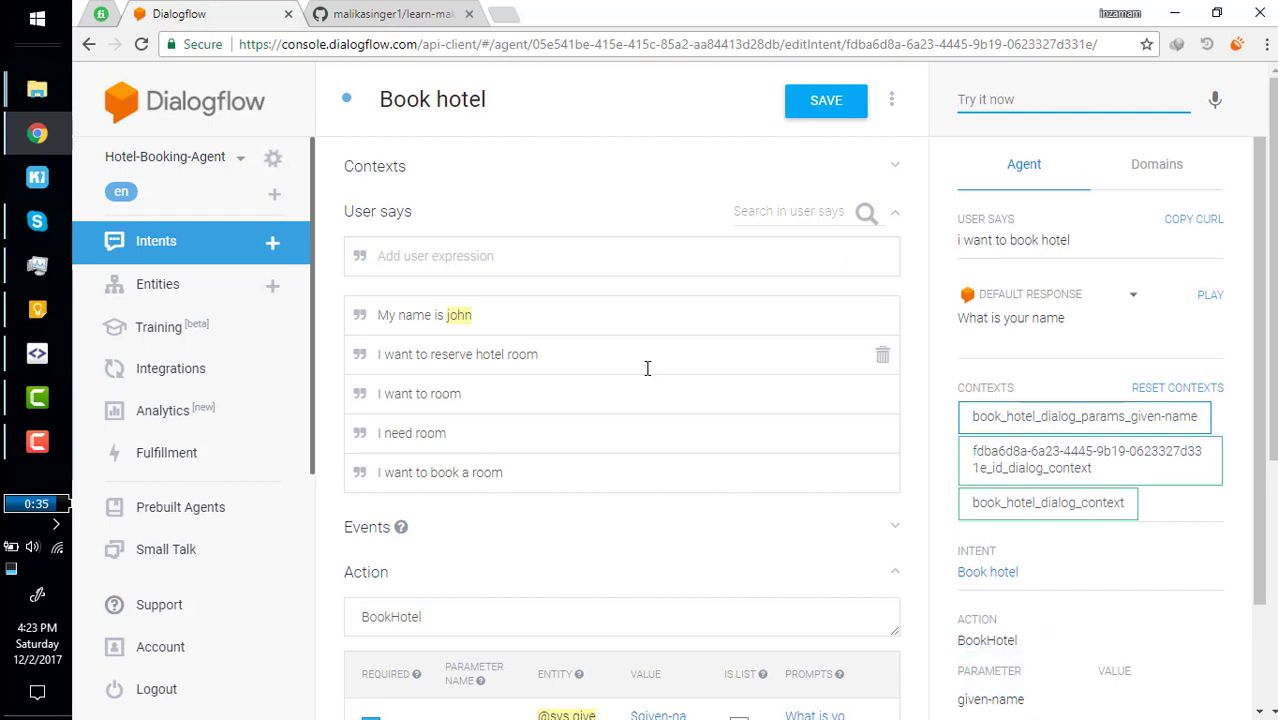
{"action": "scroll", "coordinate": [580, 408], "scroll_direction": "down", "scroll_amount": 4}
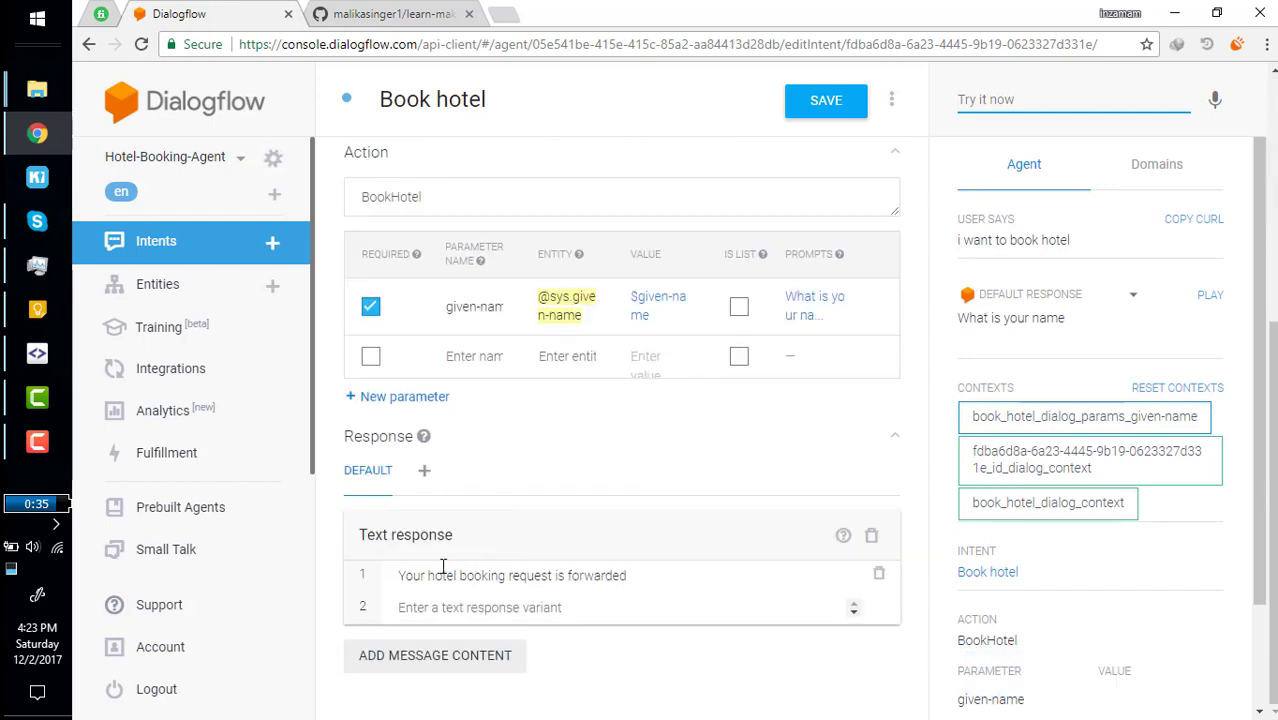
{"action": "scroll", "coordinate": [656, 265], "scroll_direction": "up", "scroll_amount": 2}
{"action": "scroll", "coordinate": [727, 299], "scroll_direction": "down", "scroll_amount": 1}
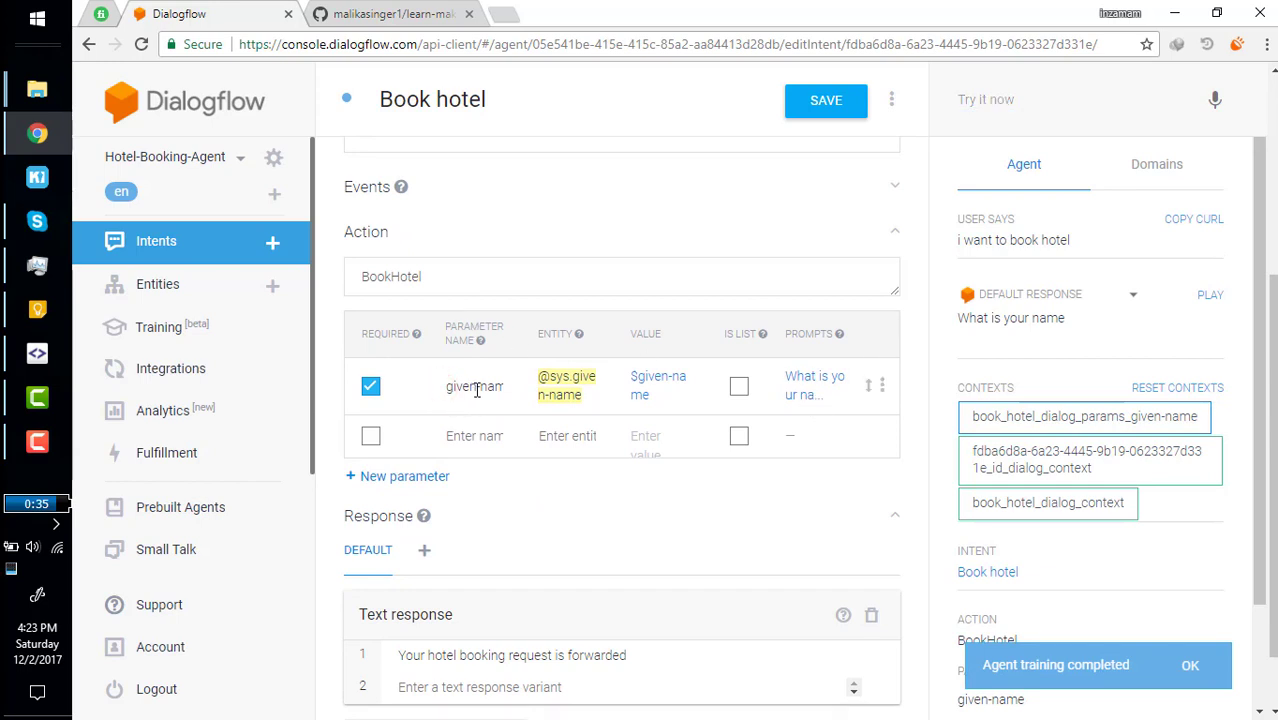
Check the given-name parameter, then reply with a name to complete the booking test.
{"action": "left_click_drag", "start_coordinate": [447, 389], "coordinate": [437, 362]}
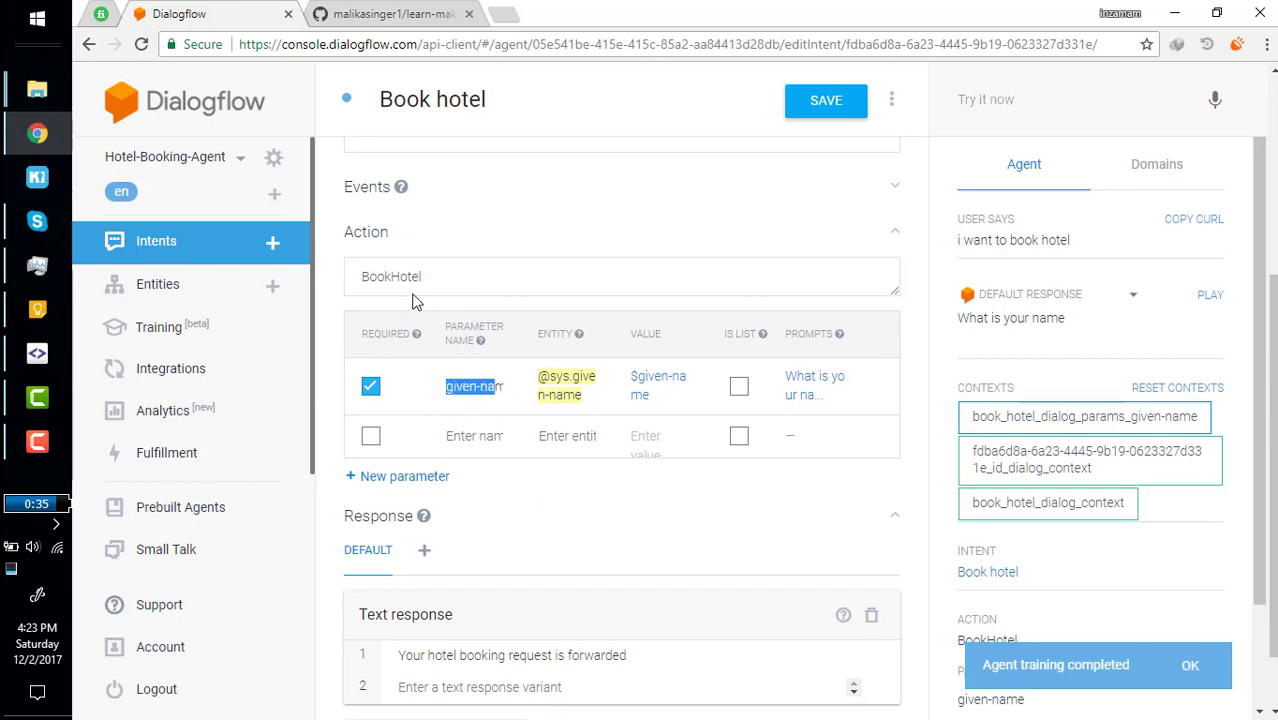
{"action": "left_click", "coordinate": [323, 322]}
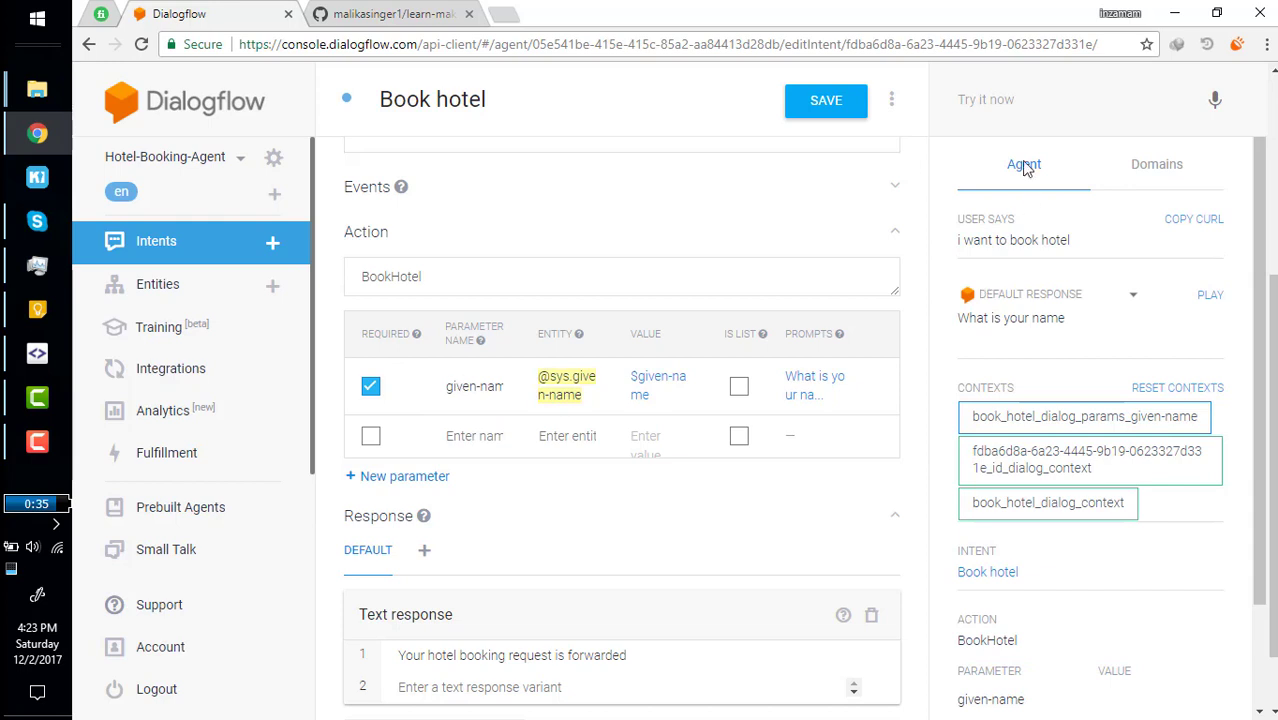
{"action": "left_click", "coordinate": [1009, 105]}
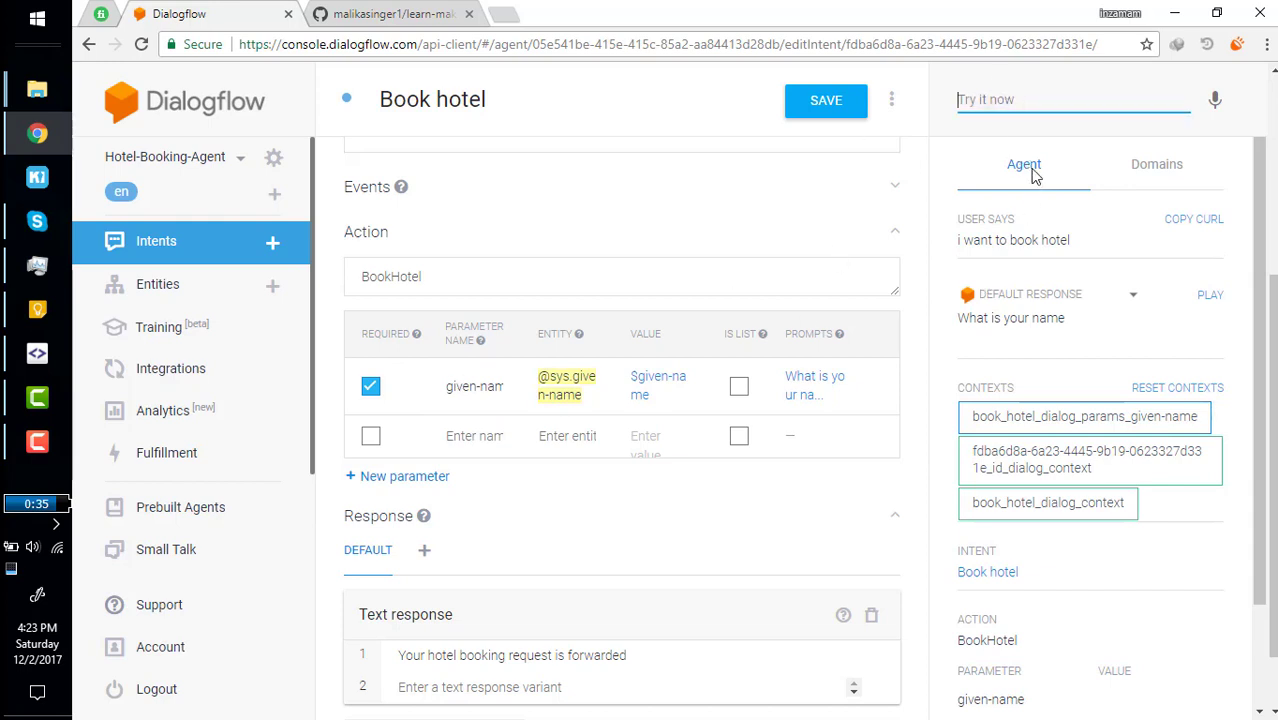
{"action": "type", "text": "My name is Alice"}
{"action": "key", "text": "Return"}
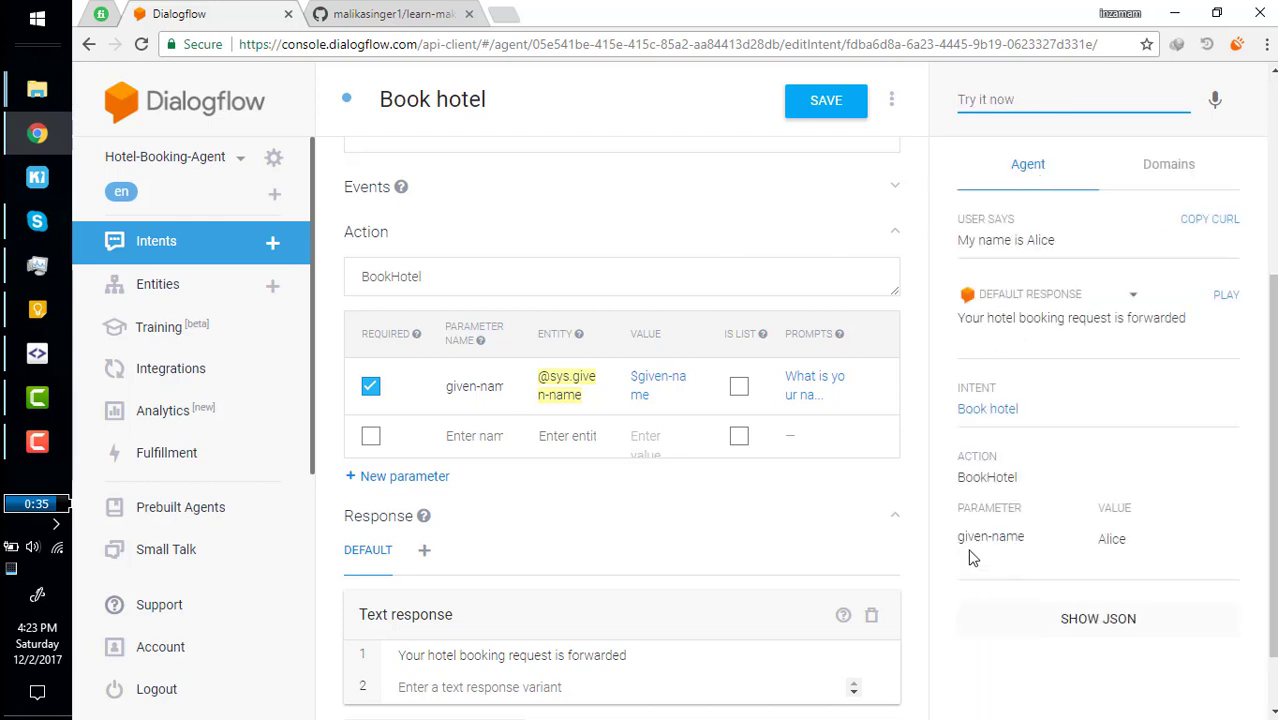
{"action": "left_click_drag", "start_coordinate": [957, 541], "coordinate": [1087, 548]}
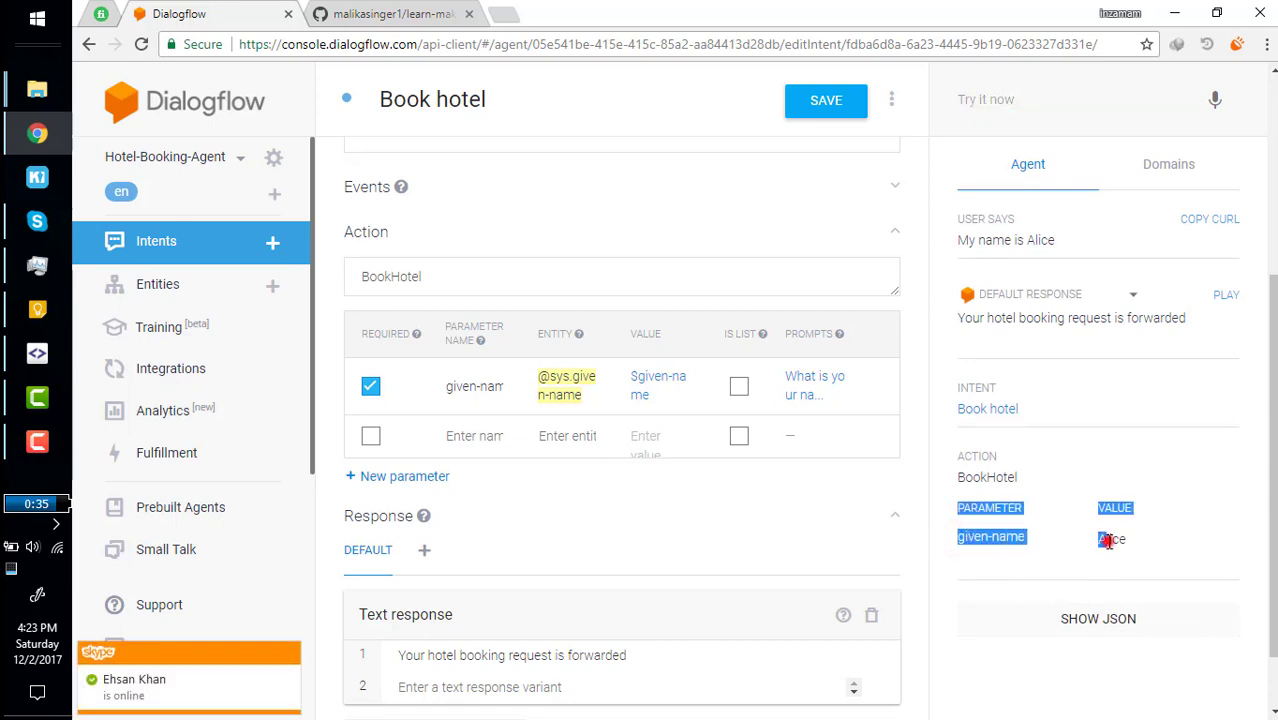
{"action": "double_click", "coordinate": [1110, 539]}
{"action": "scroll", "coordinate": [690, 330], "scroll_direction": "up", "scroll_amount": 3}
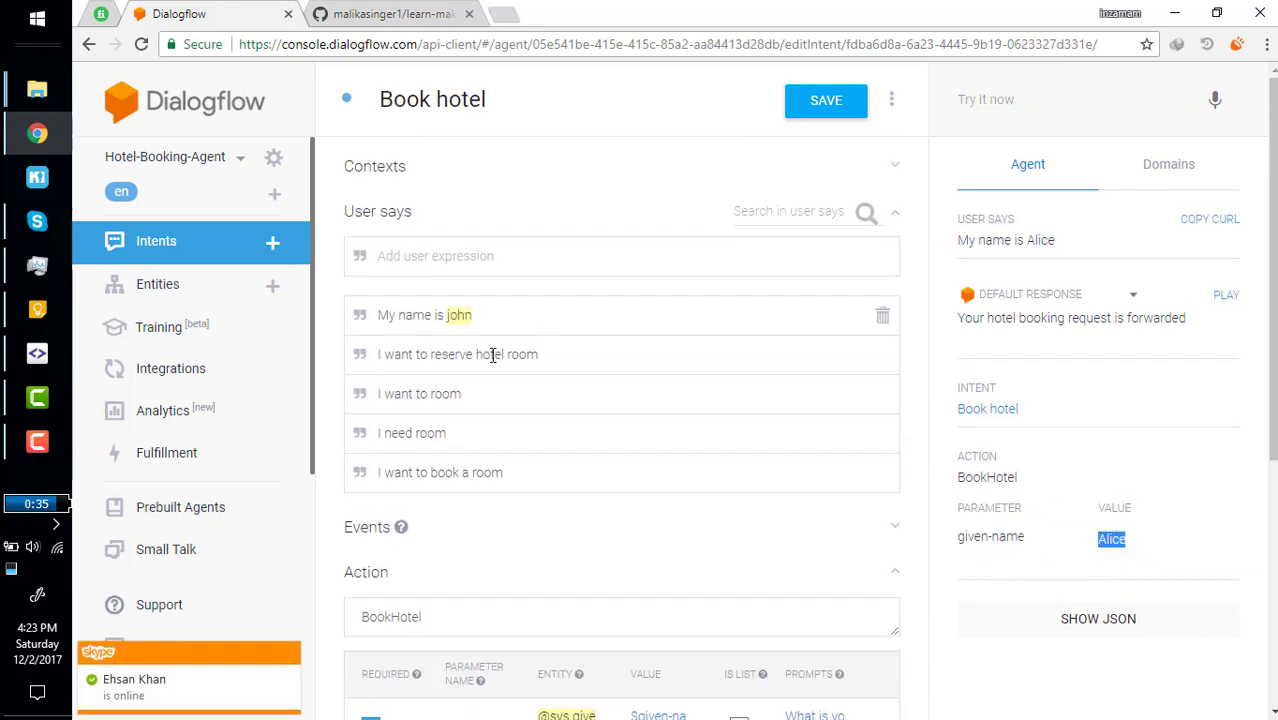
{"action": "double_click", "coordinate": [460, 315]}
{"action": "left_click", "coordinate": [460, 316]}
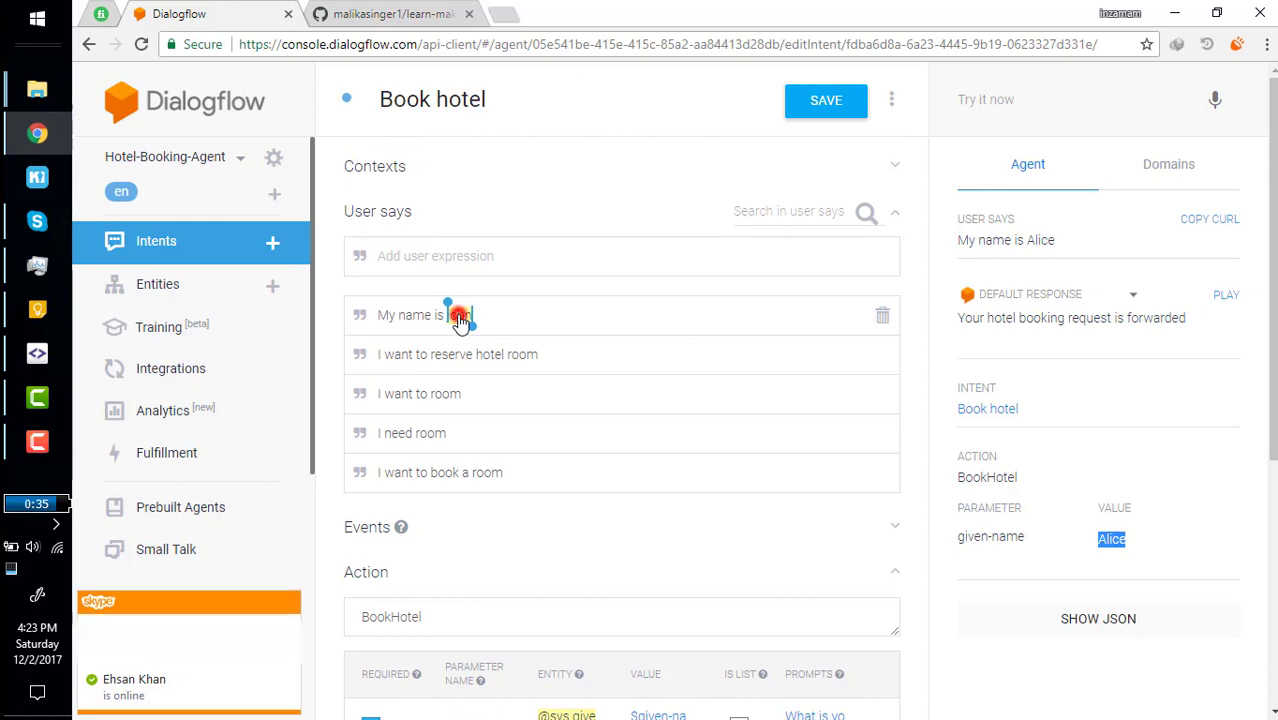
{"action": "left_click", "coordinate": [404, 315]}
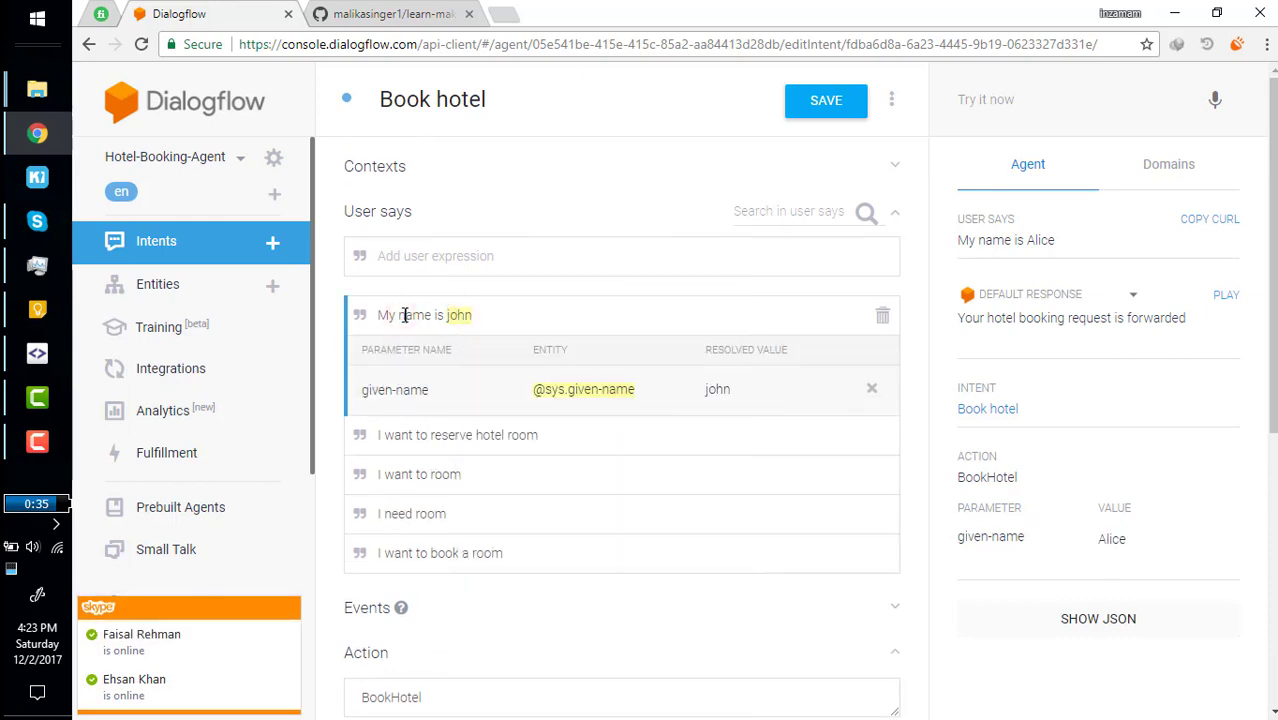
{"action": "double_click", "coordinate": [414, 315]}
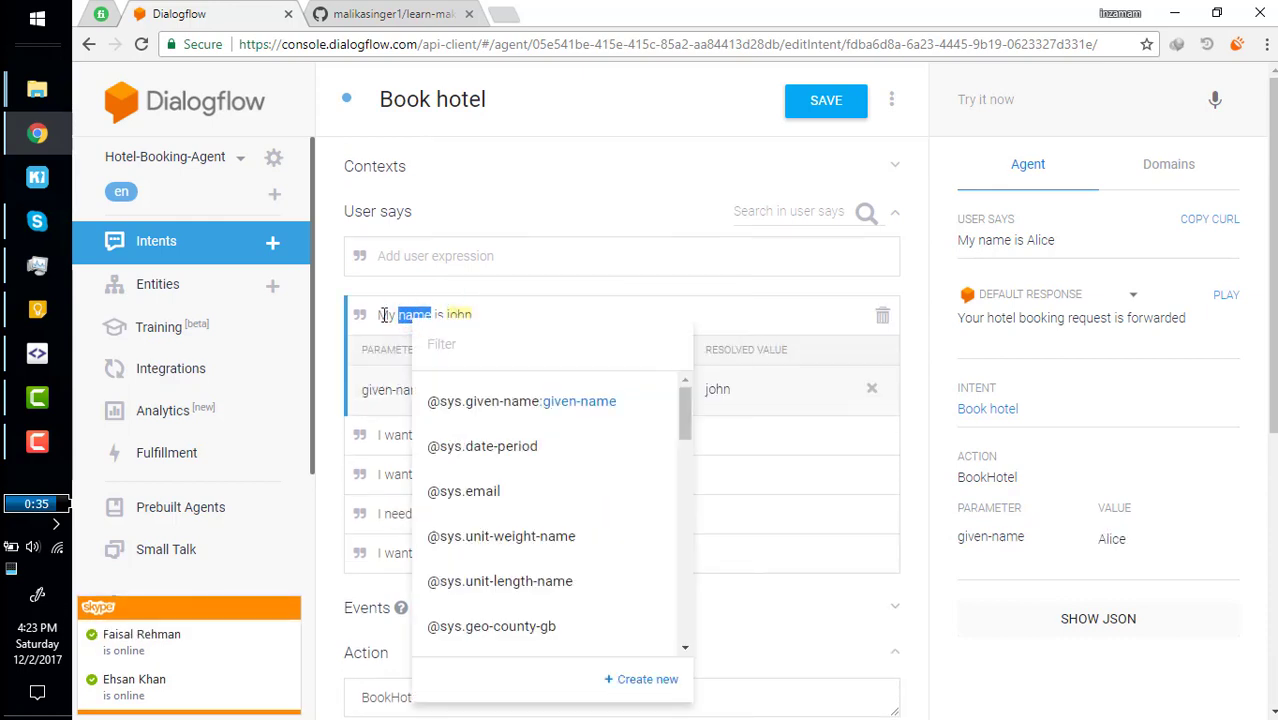
{"action": "double_click", "coordinate": [383, 315]}
{"action": "left_click", "coordinate": [720, 302]}
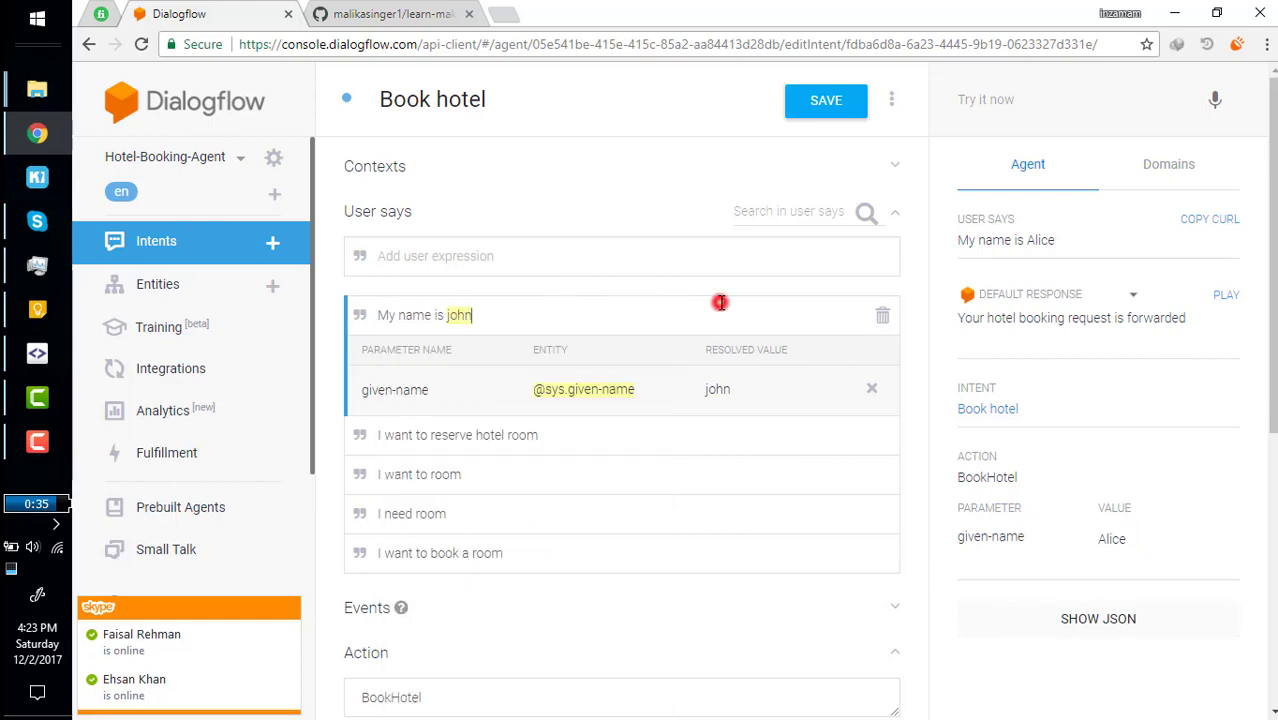
{"action": "left_click", "coordinate": [493, 313]}
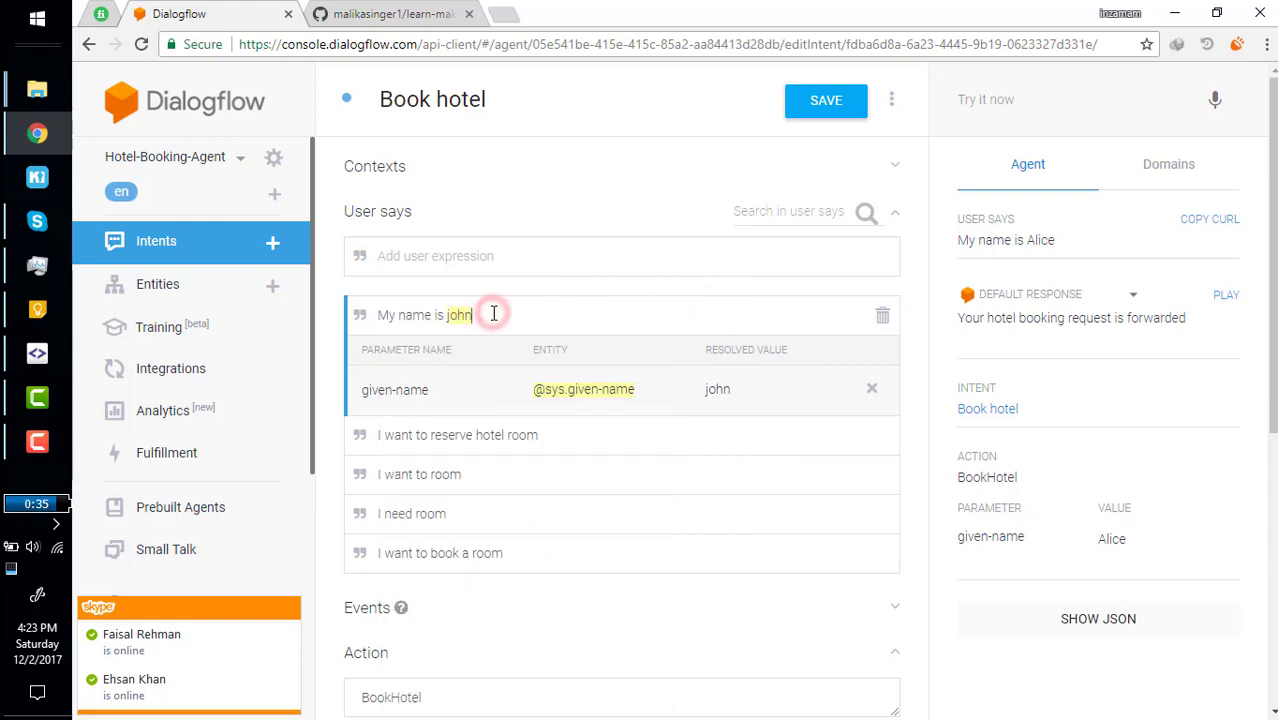
{"action": "double_click", "coordinate": [415, 315]}
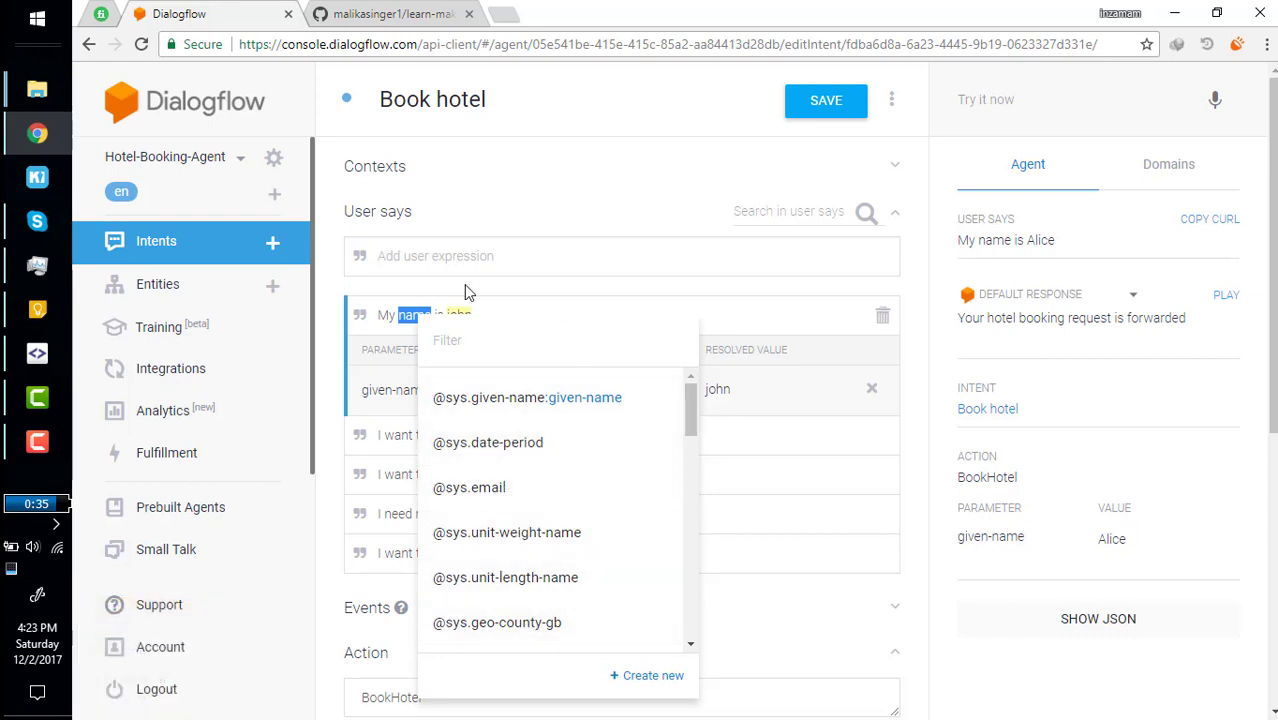
{"action": "scroll", "coordinate": [655, 530], "scroll_direction": "down", "scroll_amount": 1}
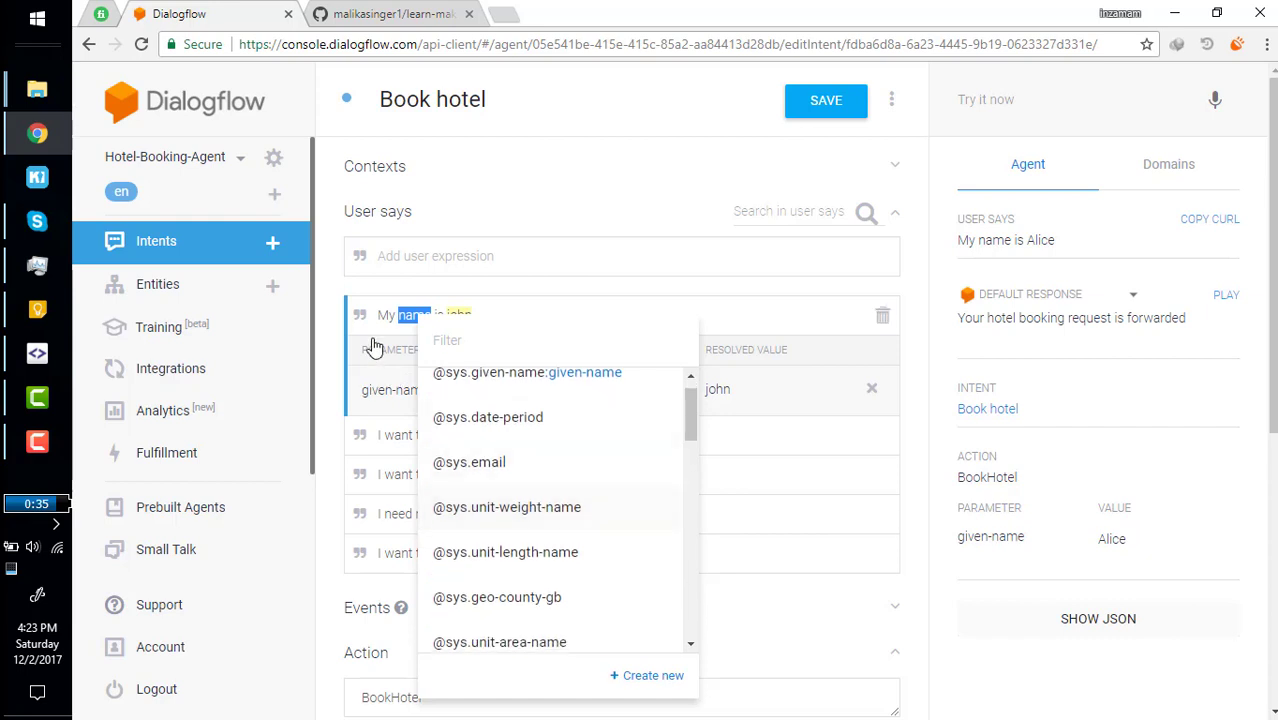
{"action": "left_click", "coordinate": [325, 322]}
{"action": "scroll", "coordinate": [530, 394], "scroll_direction": "down", "scroll_amount": 2}
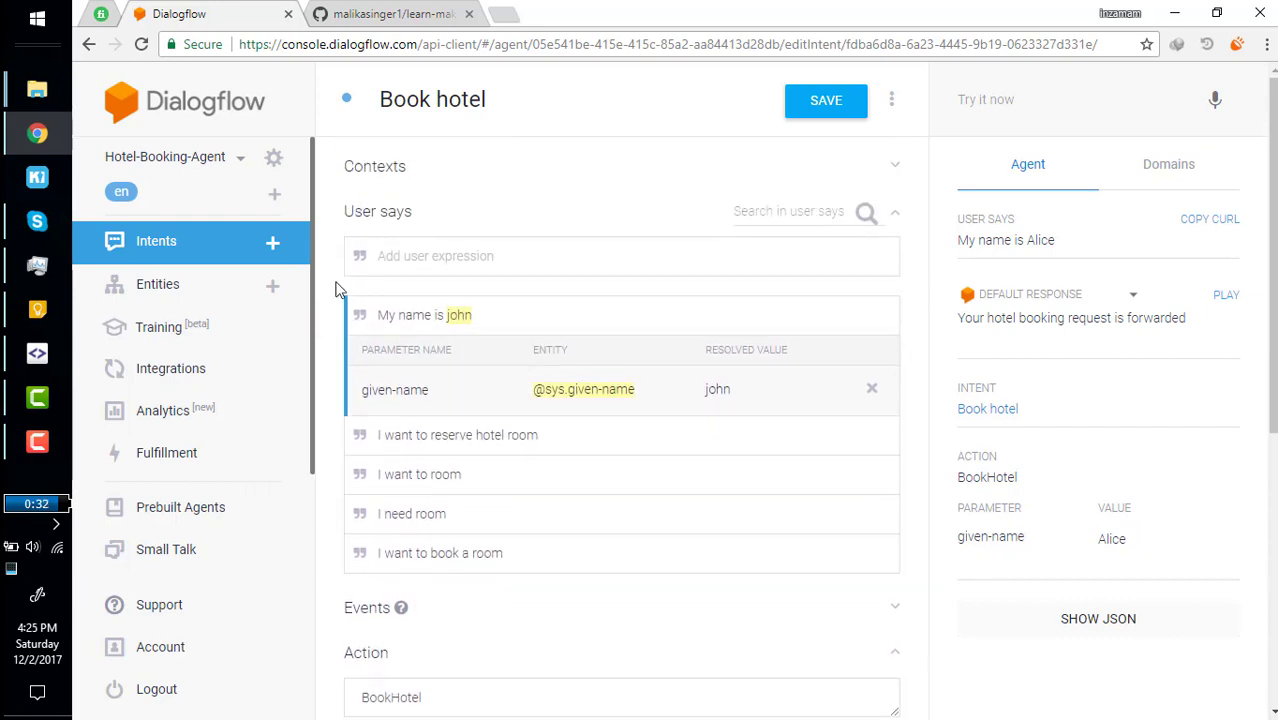
{"action": "left_click", "coordinate": [400, 257]}
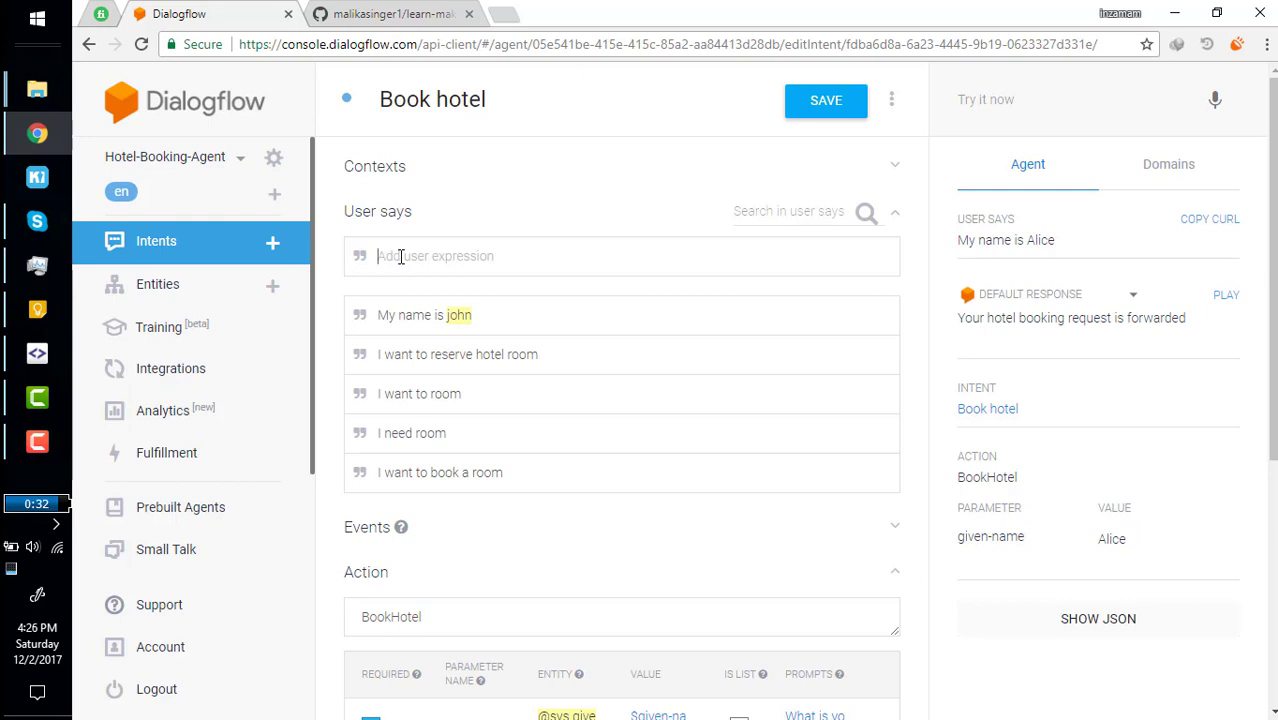
{"action": "type", "text": "I"}
{"action": "key", "text": "BackSpace"}
{"action": "type", "text": "Book hotel for 3"}
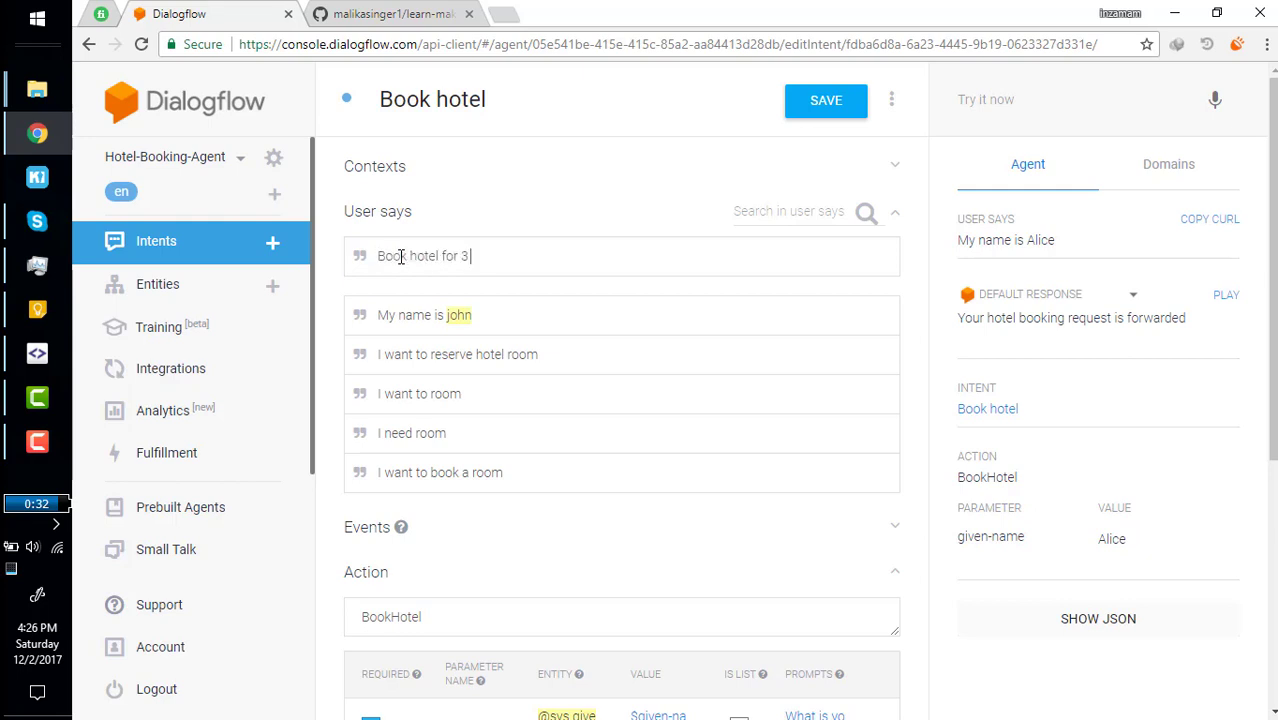
{"action": "type", "text": " persons"}
{"action": "key", "text": "Return"}
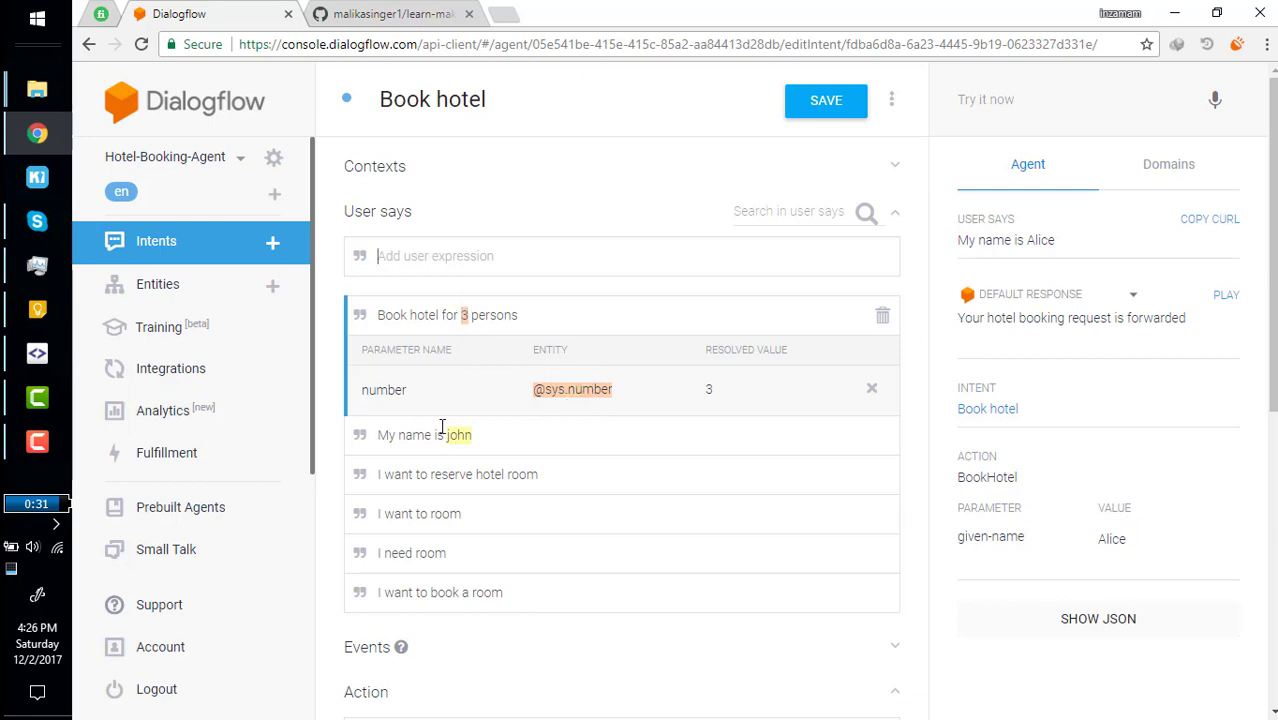
{"action": "double_click", "coordinate": [493, 315]}
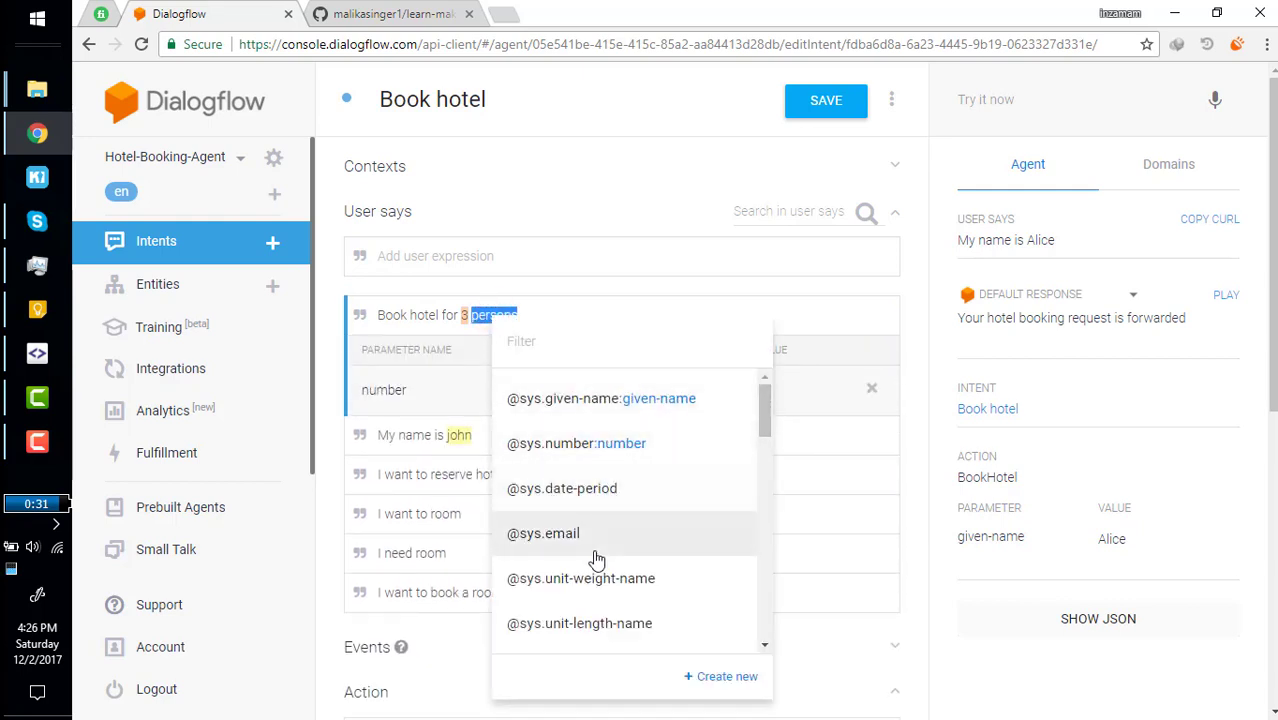
{"action": "scroll", "coordinate": [603, 548], "scroll_direction": "down", "scroll_amount": 2}
{"action": "scroll", "coordinate": [603, 548], "scroll_direction": "down", "scroll_amount": 3}
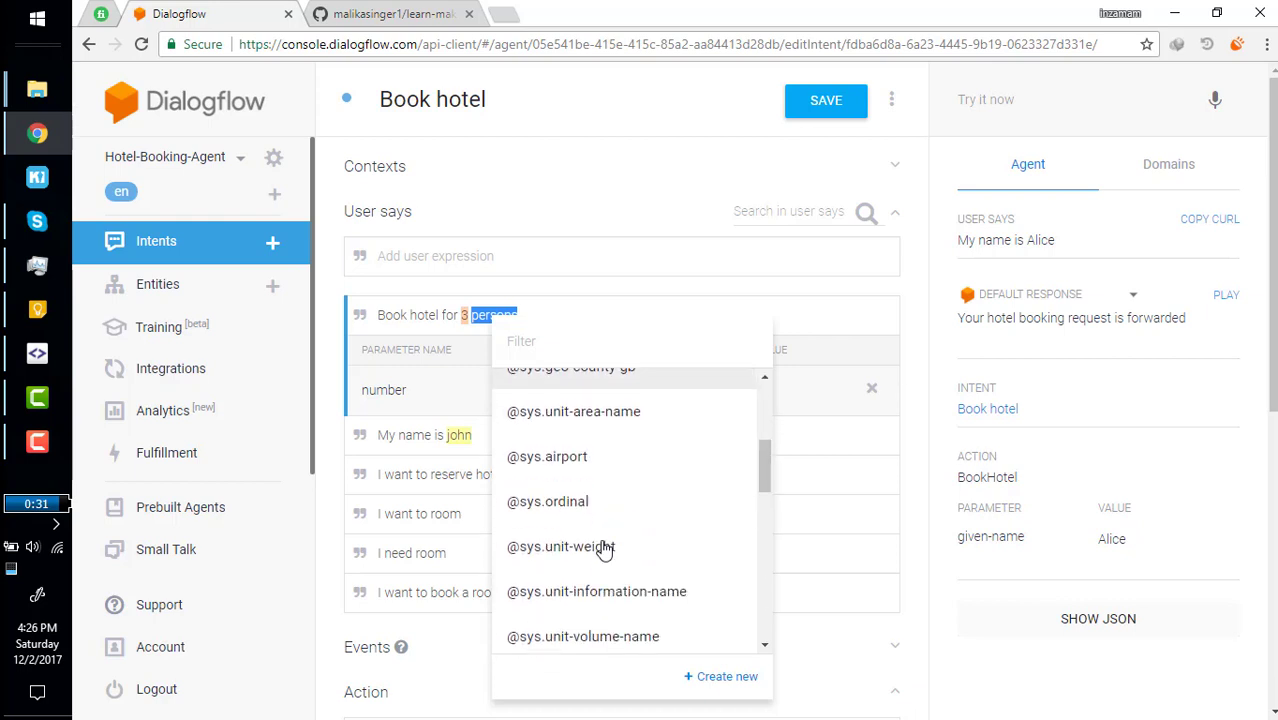
{"action": "scroll", "coordinate": [604, 550], "scroll_direction": "up", "scroll_amount": 1}
{"action": "scroll", "coordinate": [605, 552], "scroll_direction": "down", "scroll_amount": 1}
{"action": "scroll", "coordinate": [603, 551], "scroll_direction": "up", "scroll_amount": 1}
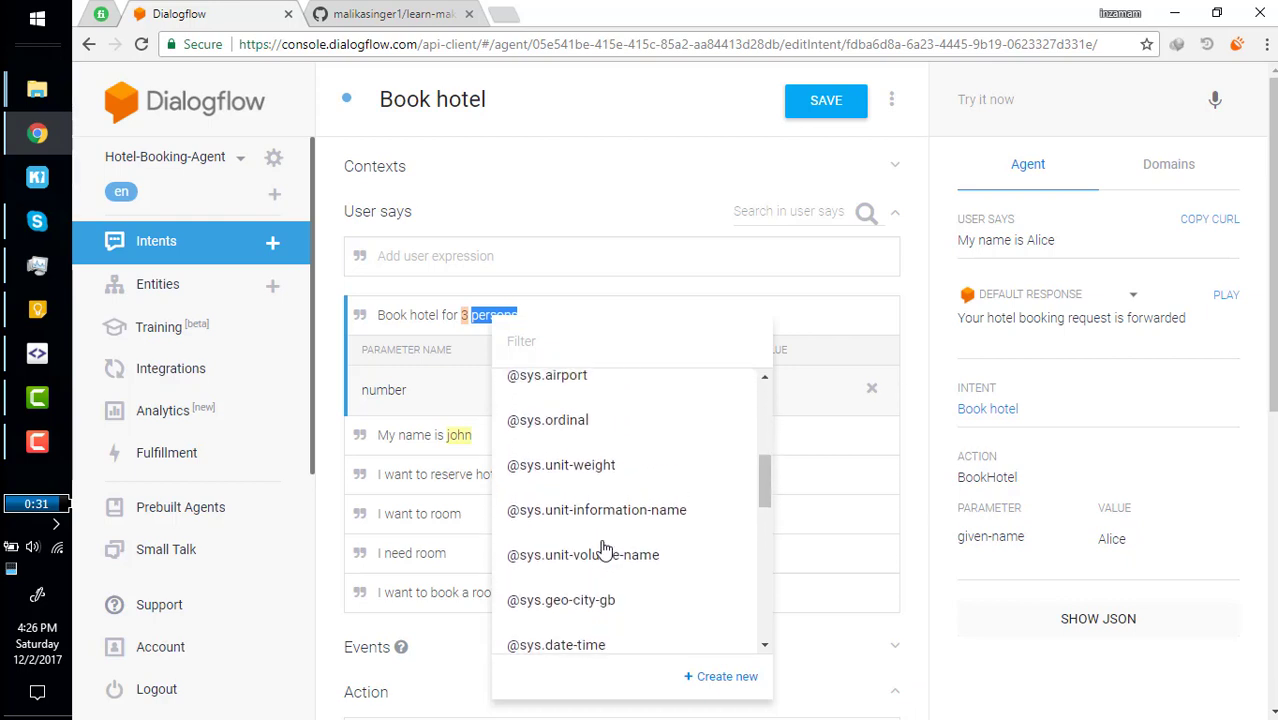
Make number required with three prompts, from 'Book room for how many persons' to 'how many peoples you are'.
{"action": "left_click", "coordinate": [403, 314]}
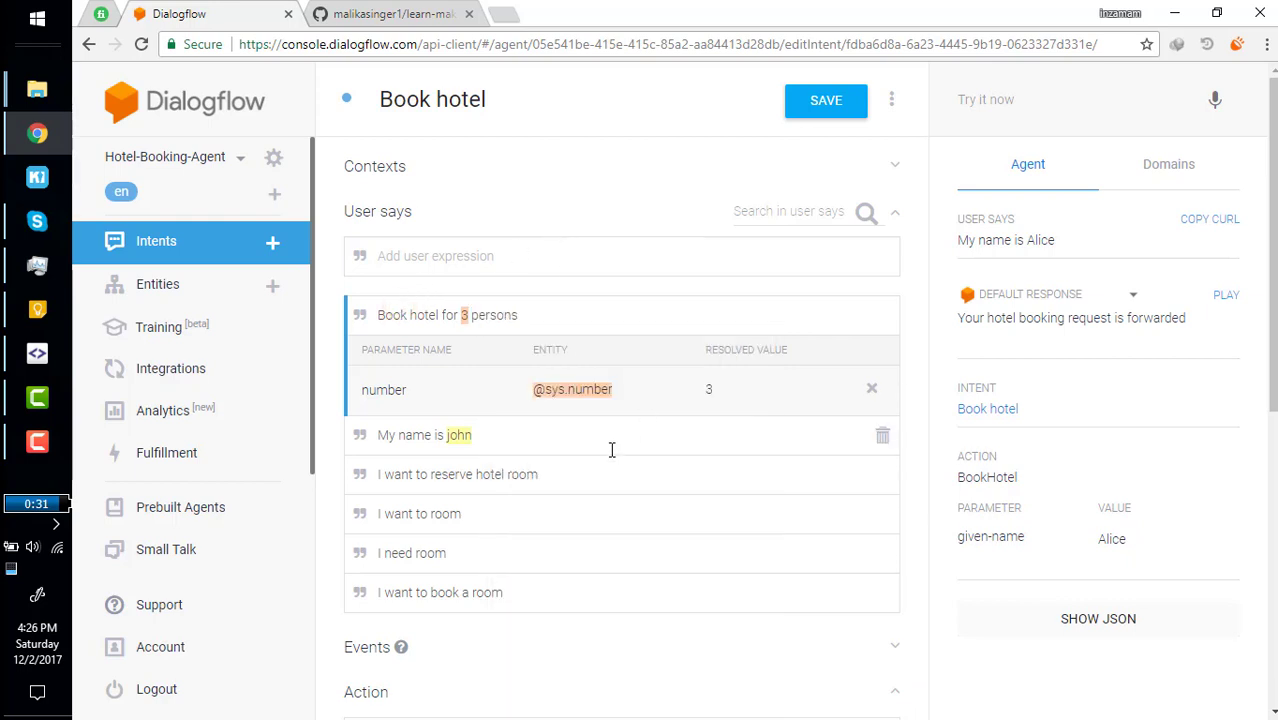
{"action": "scroll", "coordinate": [485, 437], "scroll_direction": "down", "scroll_amount": 4}
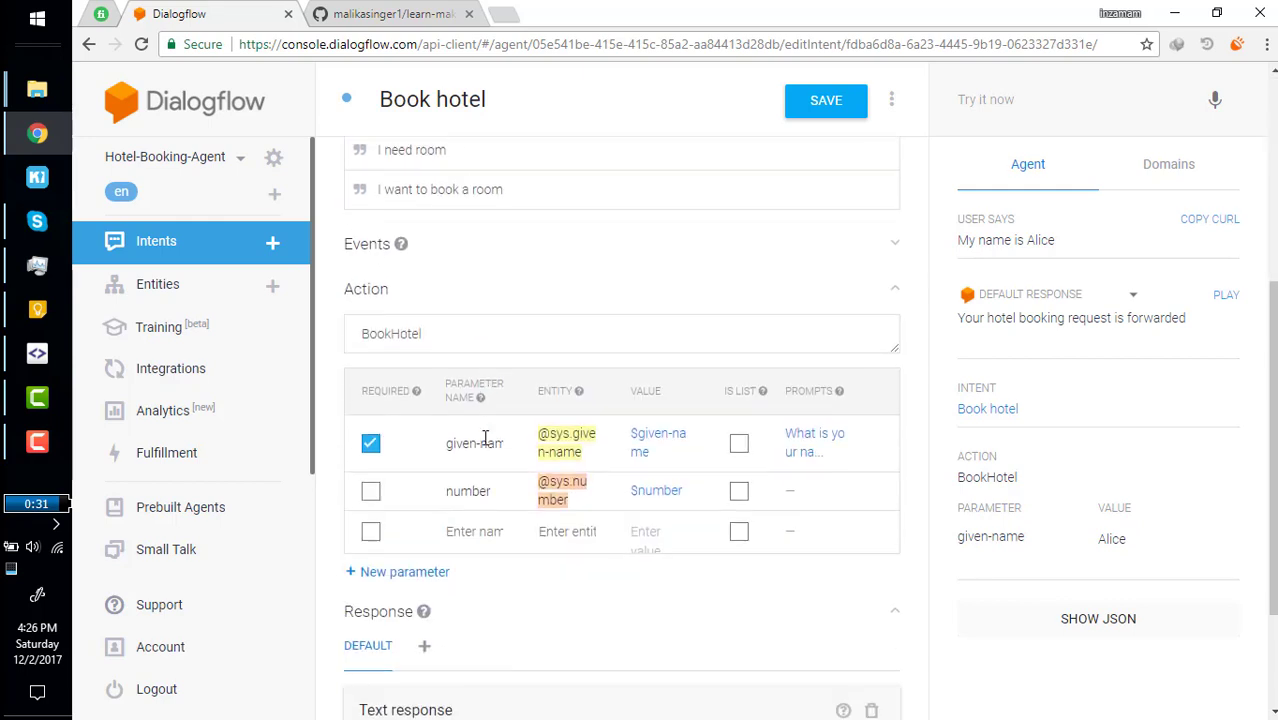
{"action": "left_click", "coordinate": [370, 463]}
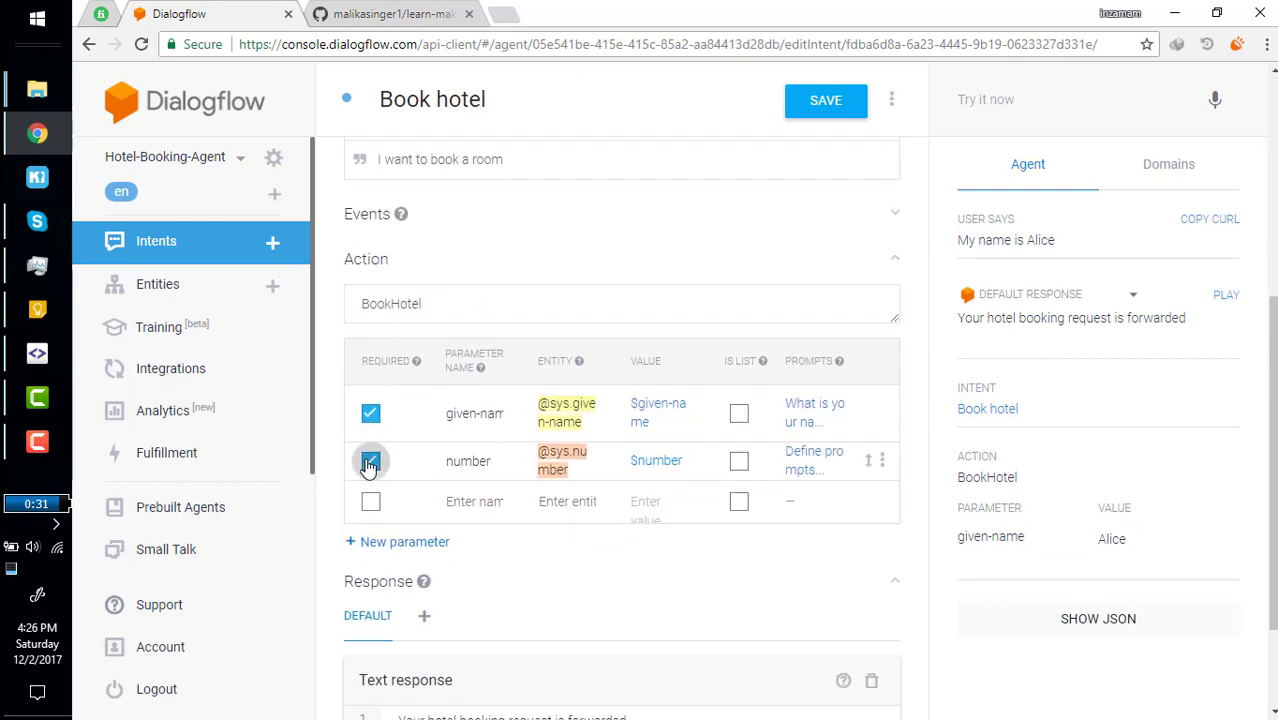
{"action": "left_click", "coordinate": [805, 460]}
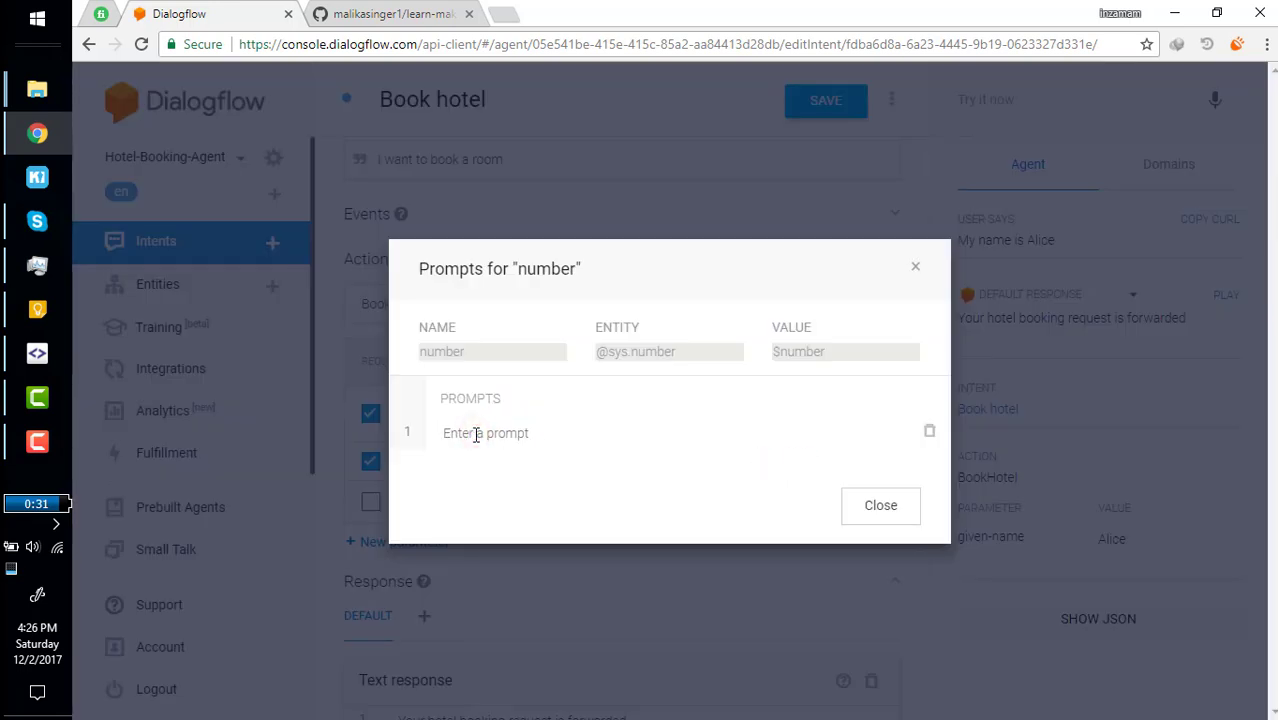
{"action": "type", "text": "Bo"}
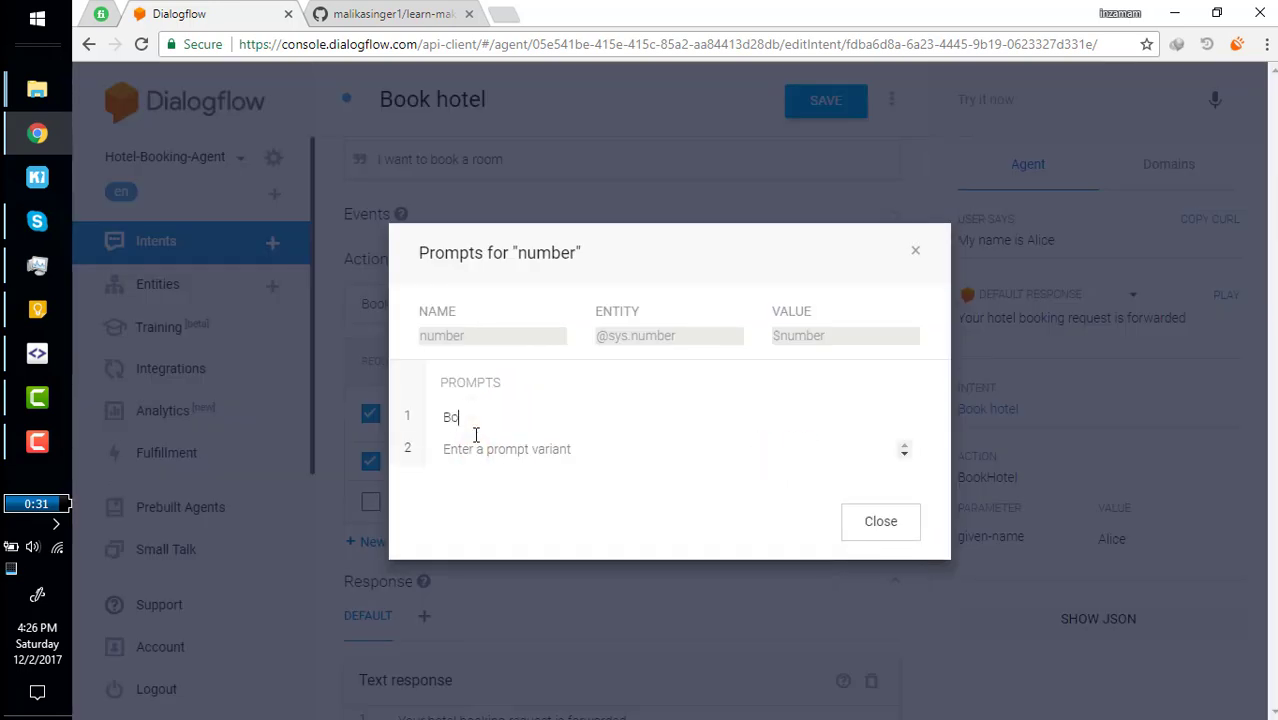
{"action": "type", "text": "ok room for how many persons"}
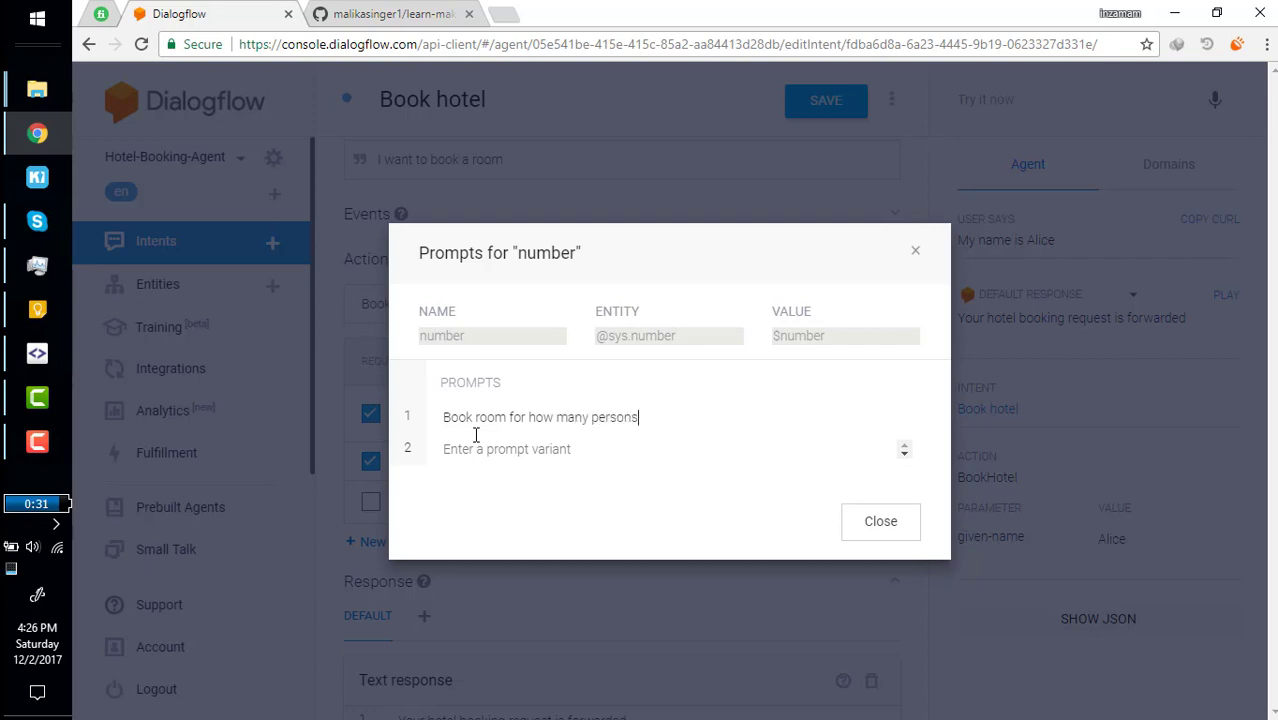
{"action": "key", "text": "Return"}
{"action": "type", "text": "for how many people you want to book hotel"}
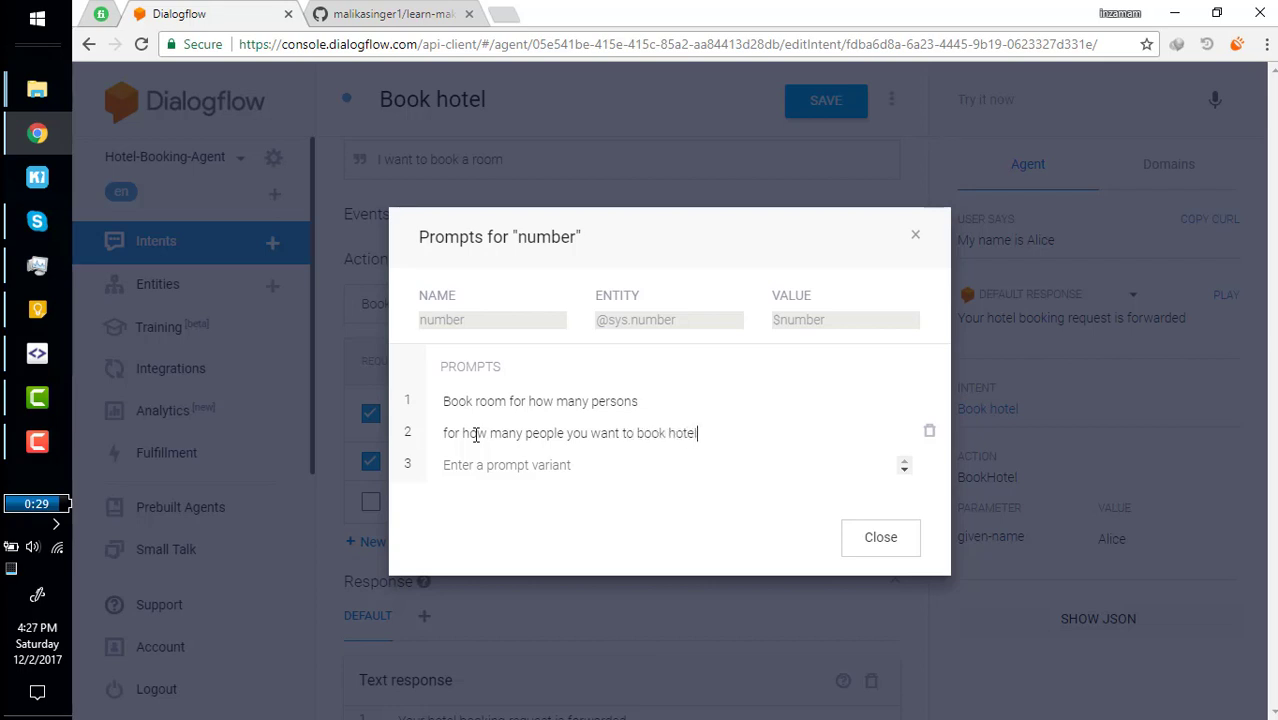
{"action": "type", "text": "how "}
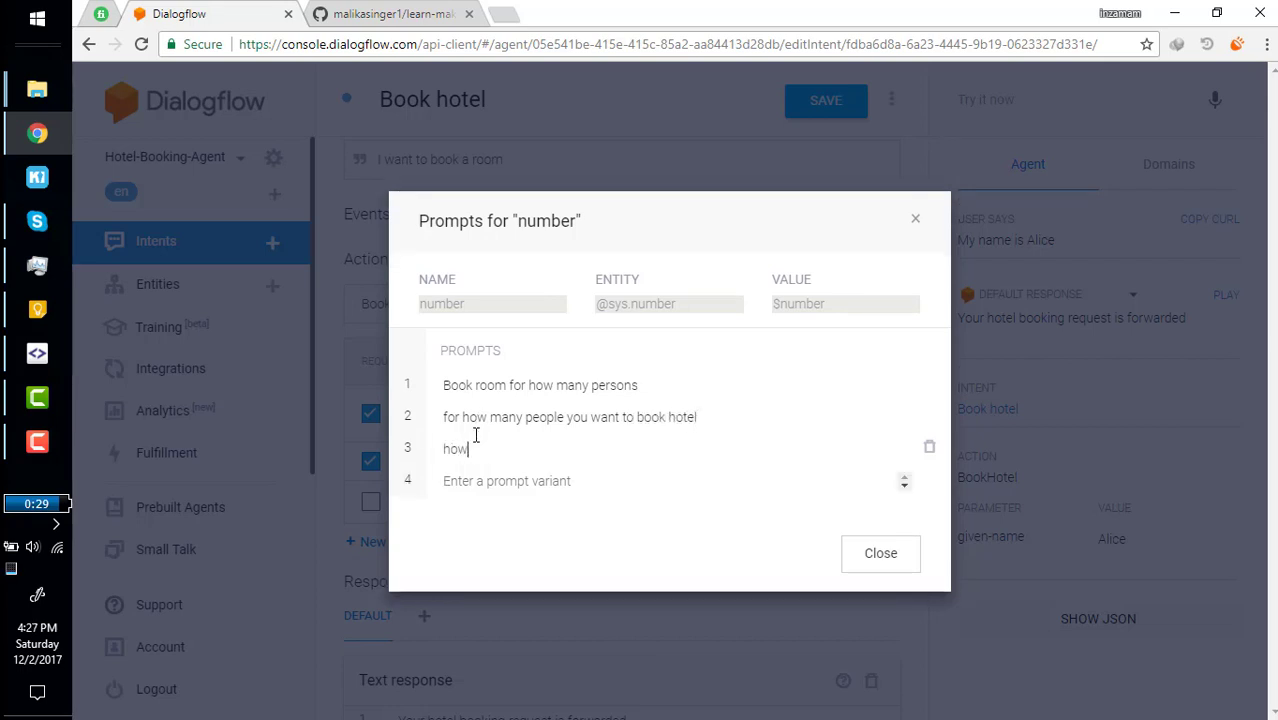
{"action": "type", "text": "many peoples you are"}
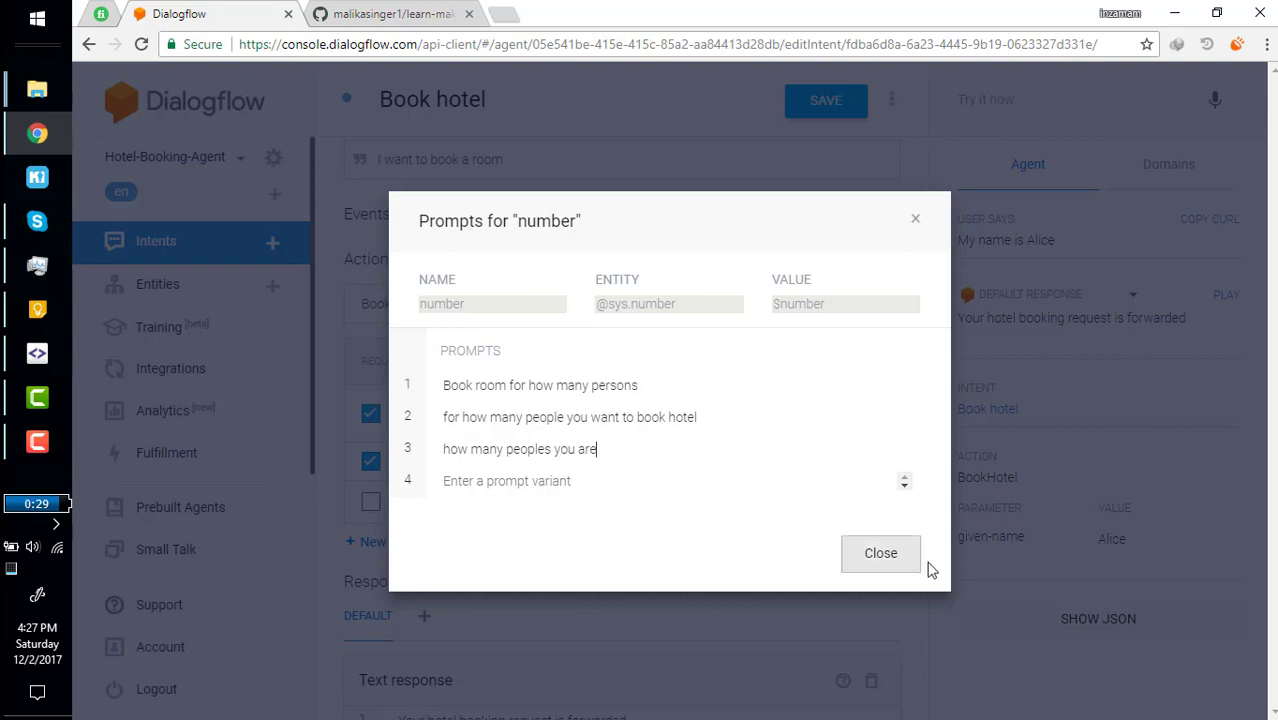
{"action": "left_click", "coordinate": [888, 553]}
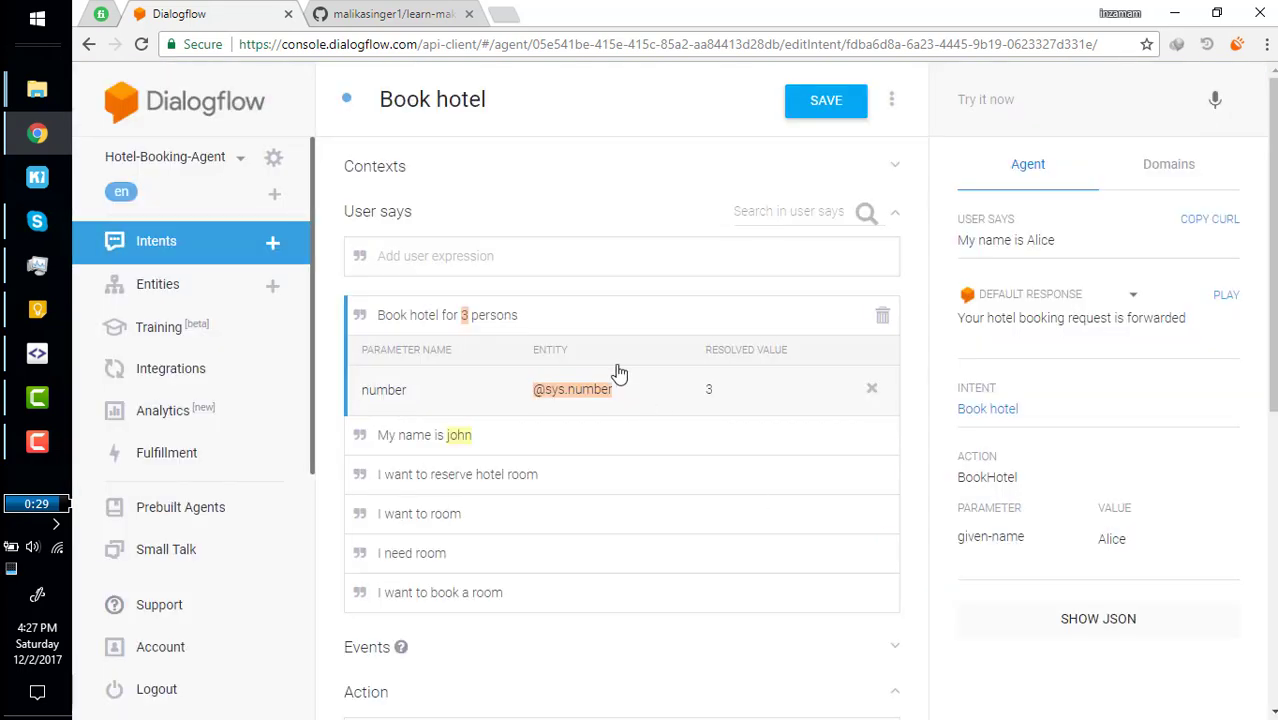
Save the Book hotel intent and send the test query 'i want to bpook hotel'.
{"action": "left_click", "coordinate": [826, 112]}
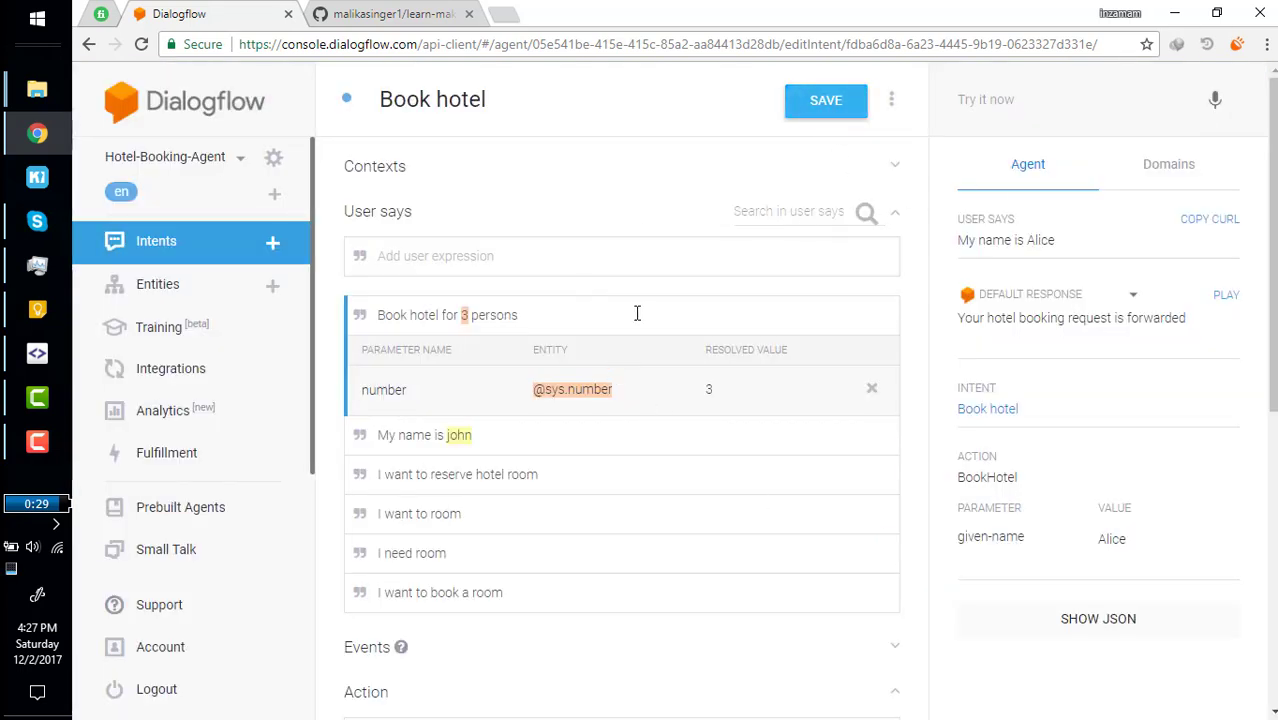
{"action": "left_click", "coordinate": [984, 97]}
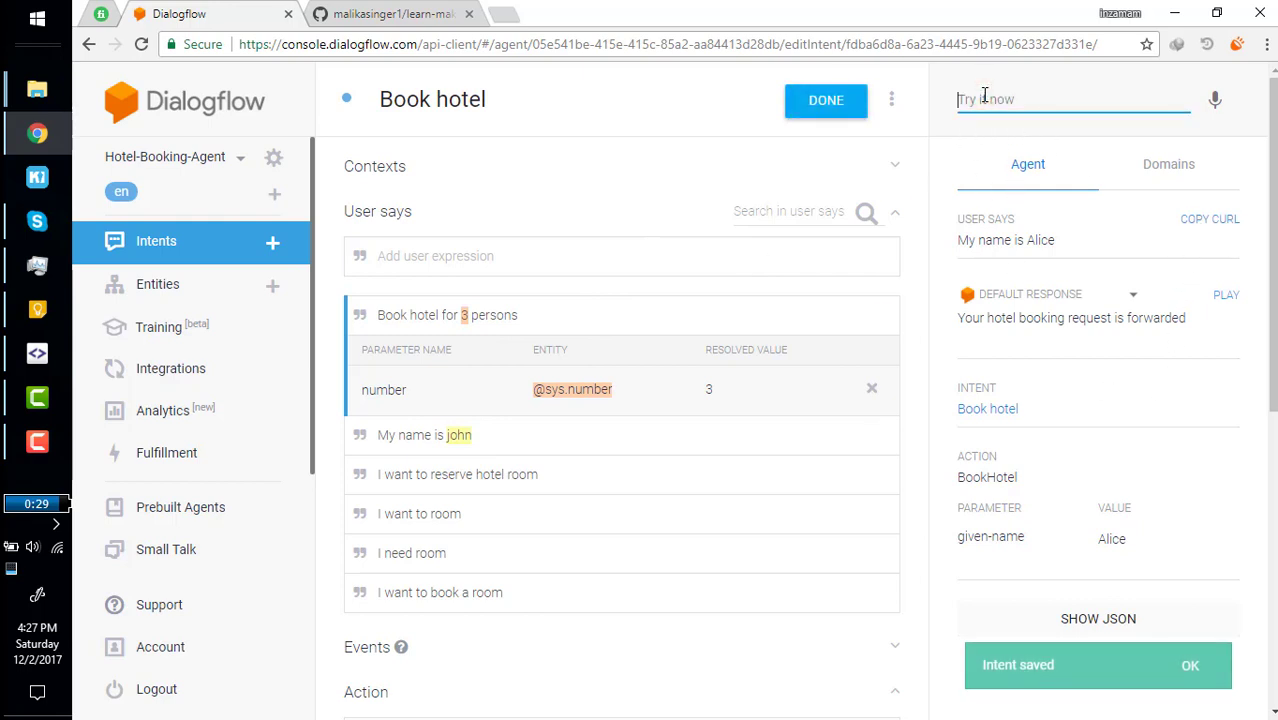
{"action": "left_click", "coordinate": [984, 97]}
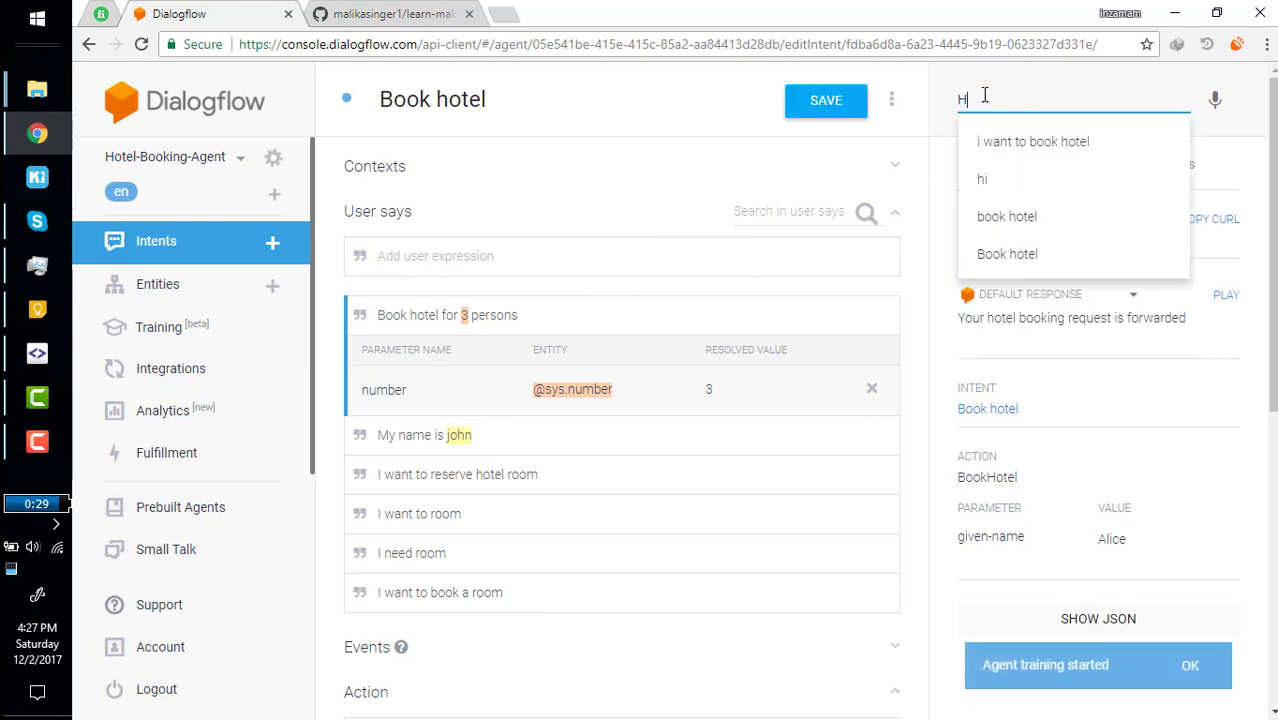
{"action": "type", "text": "i want t"}
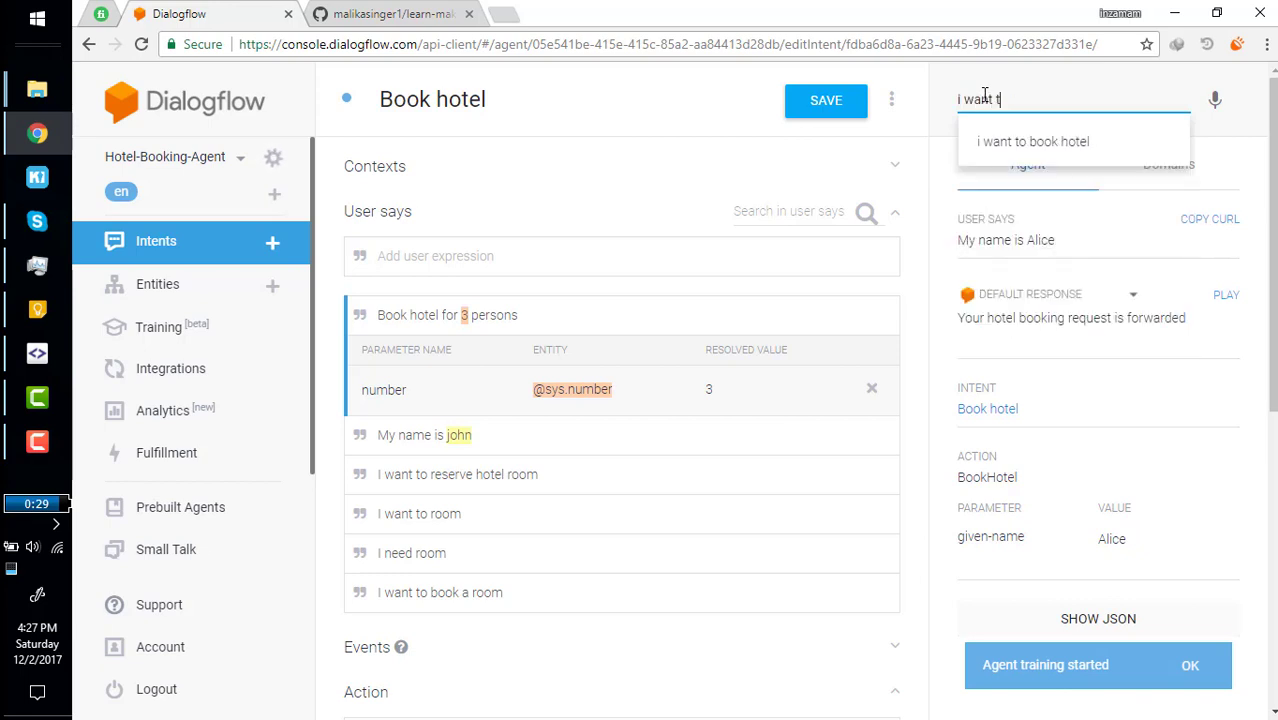
{"action": "type", "text": "o bpook "}
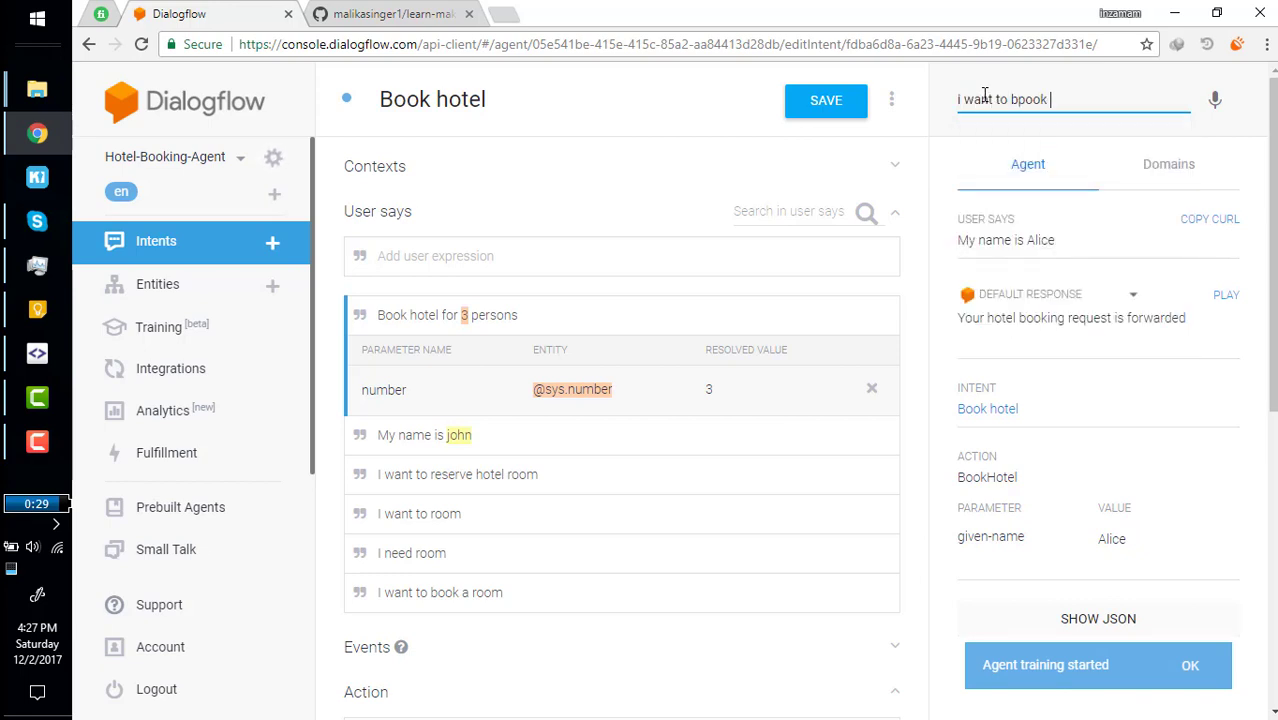
{"action": "type", "text": "hotel"}
{"action": "key", "text": "Return"}
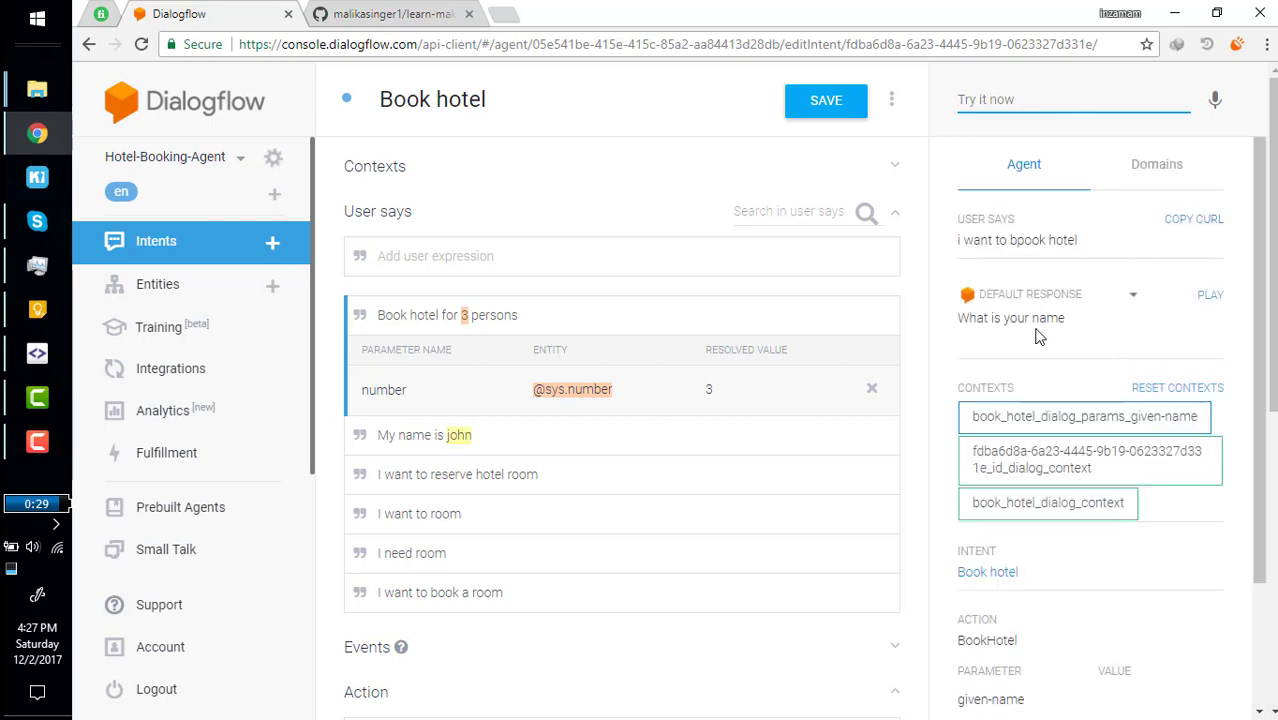
Review the given-name and number parameters in the test result.
{"action": "scroll", "coordinate": [1128, 467], "scroll_direction": "down", "scroll_amount": 1}
{"action": "scroll", "coordinate": [1128, 467], "scroll_direction": "down", "scroll_amount": 3}
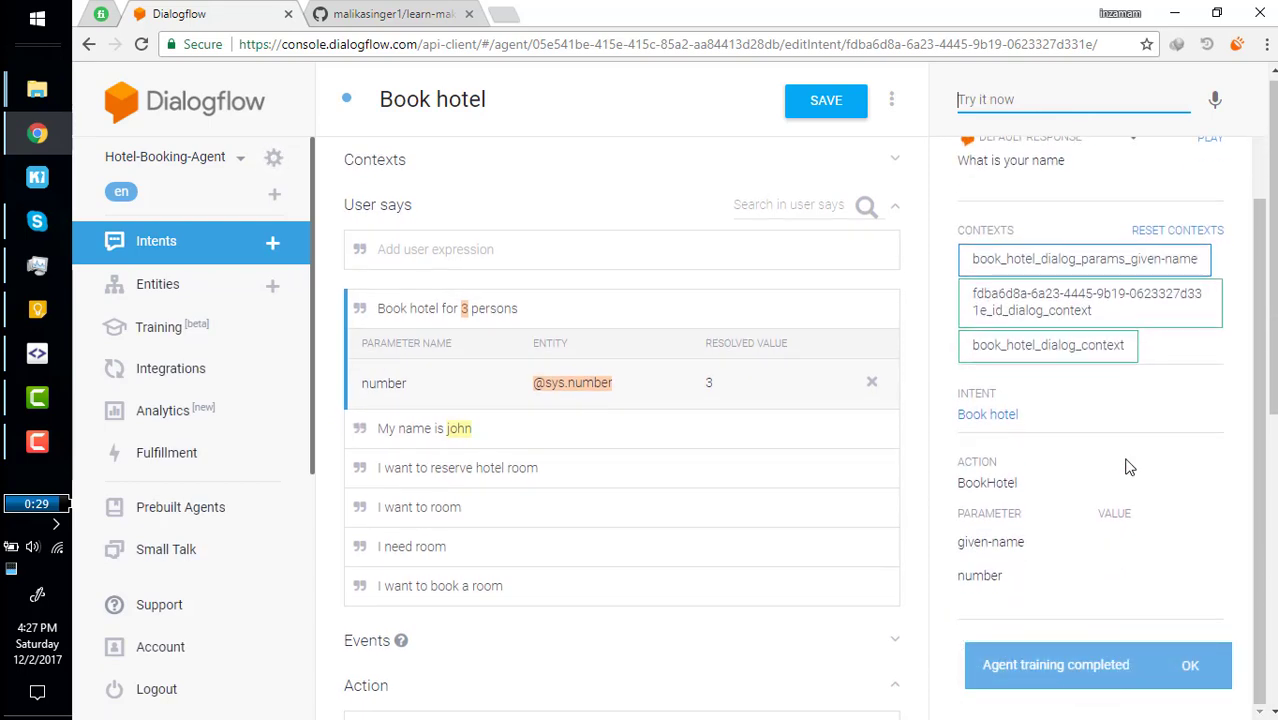
{"action": "left_click_drag", "start_coordinate": [950, 505], "coordinate": [1008, 580]}
{"action": "left_click", "coordinate": [1010, 578]}
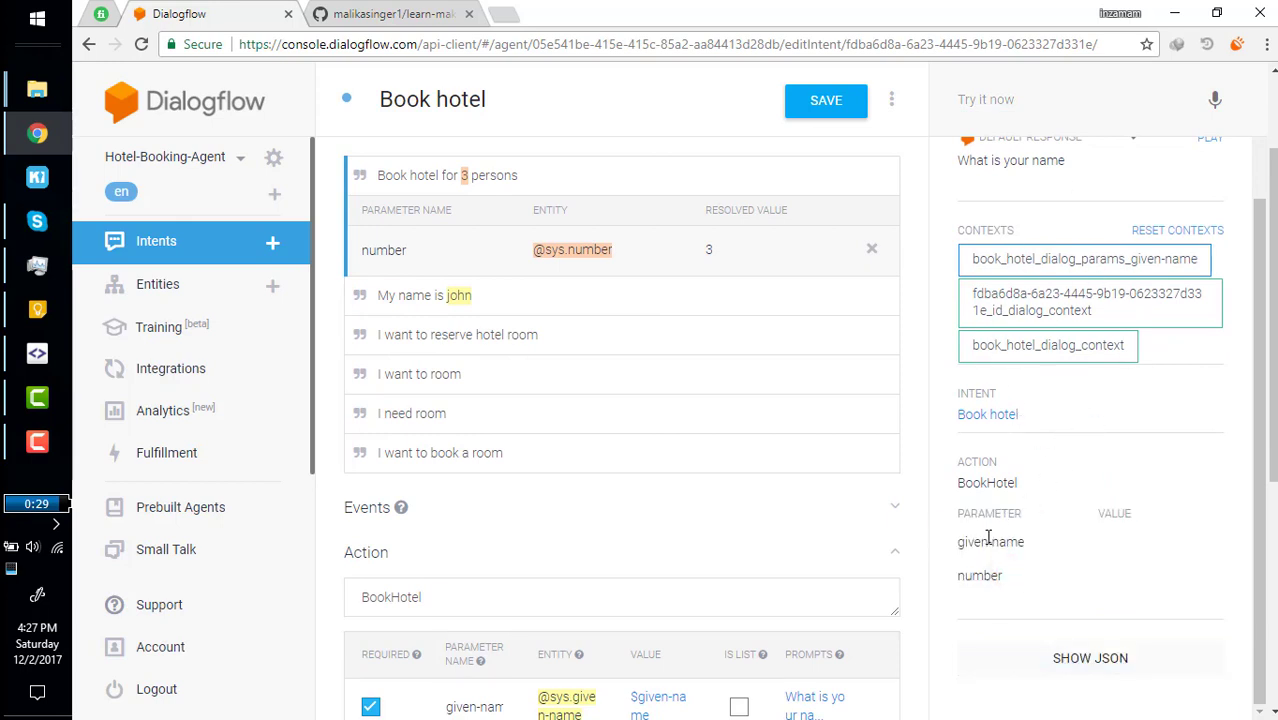
{"action": "left_click_drag", "start_coordinate": [954, 543], "coordinate": [1018, 575]}
{"action": "left_click", "coordinate": [1020, 576]}
{"action": "scroll", "coordinate": [1070, 286], "scroll_direction": "up", "scroll_amount": 1}
{"action": "scroll", "coordinate": [1070, 286], "scroll_direction": "down", "scroll_amount": 1}
{"action": "scroll", "coordinate": [693, 417], "scroll_direction": "down", "scroll_amount": 1}
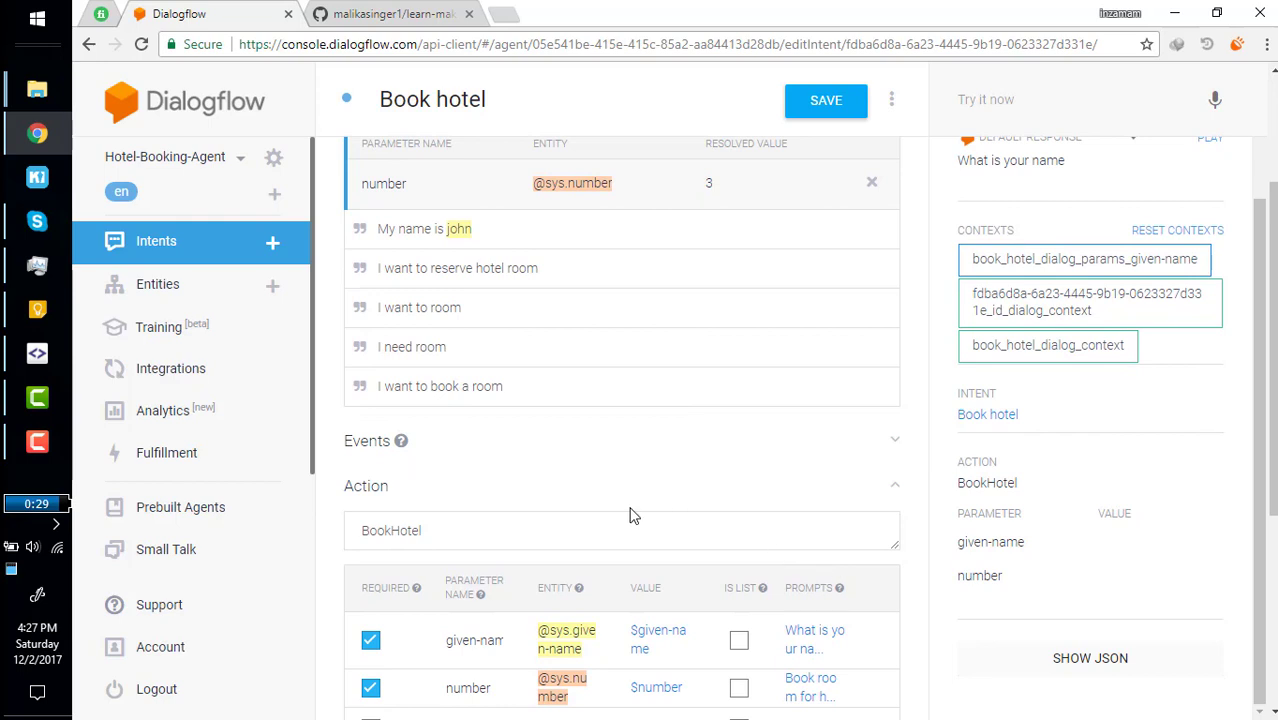
{"action": "scroll", "coordinate": [630, 514], "scroll_direction": "down", "scroll_amount": 3}
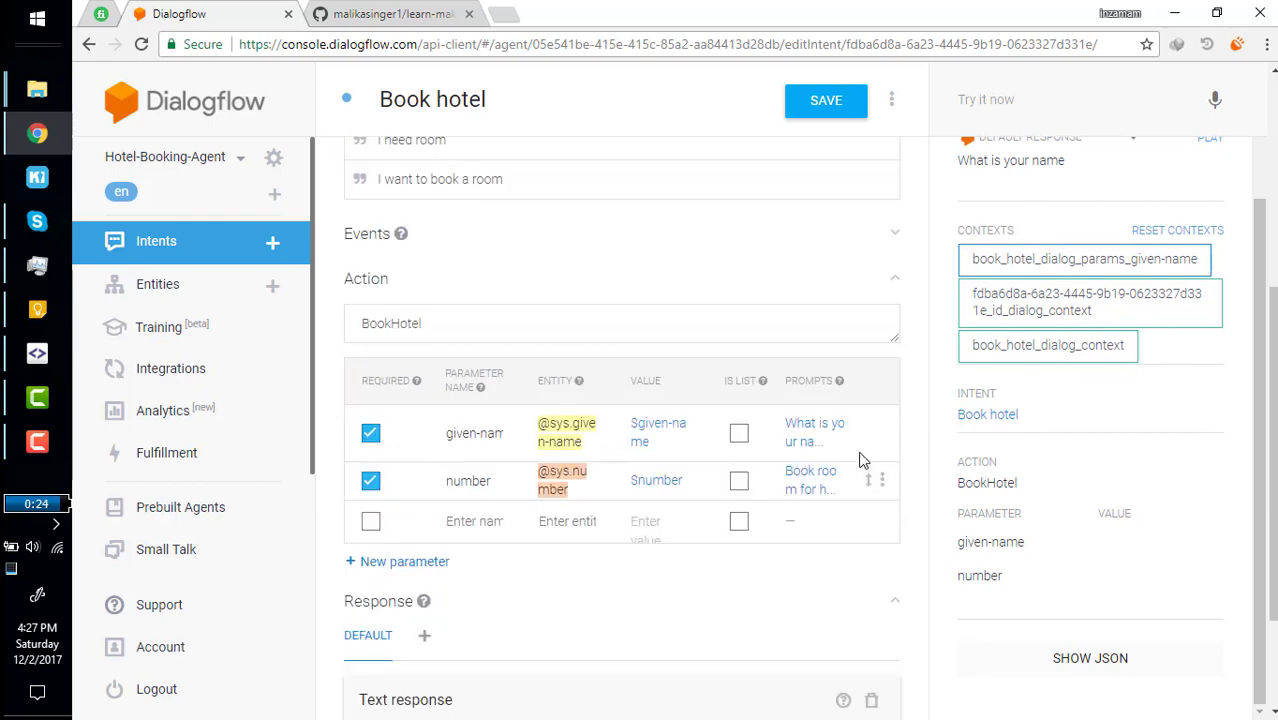
Inspect the given-name parameter in the intent's parameter list.
{"action": "left_click", "coordinate": [450, 432]}
{"action": "left_click_drag", "start_coordinate": [450, 432], "coordinate": [500, 436]}
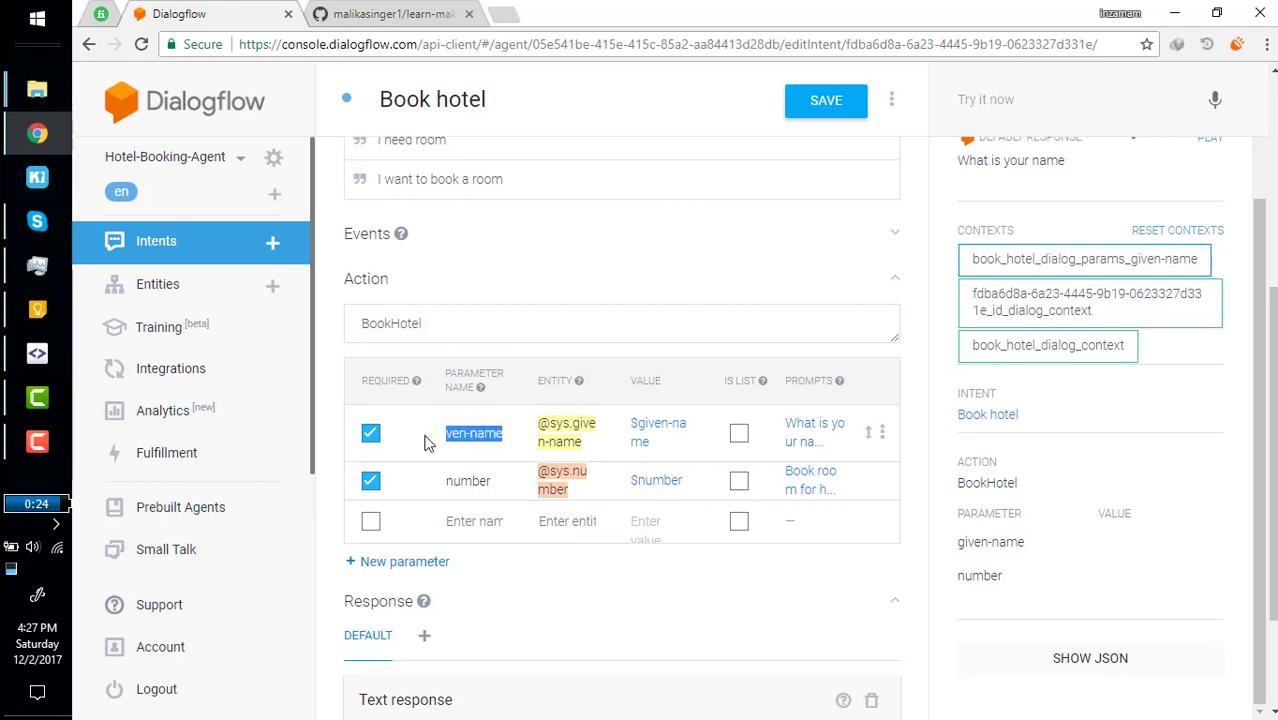
{"action": "mouse_move", "coordinate": [868, 434]}
{"action": "left_mouse_down"}
{"action": "mouse_move", "coordinate": [866, 491]}
{"action": "mouse_move", "coordinate": [869, 422]}
{"action": "left_mouse_up"}
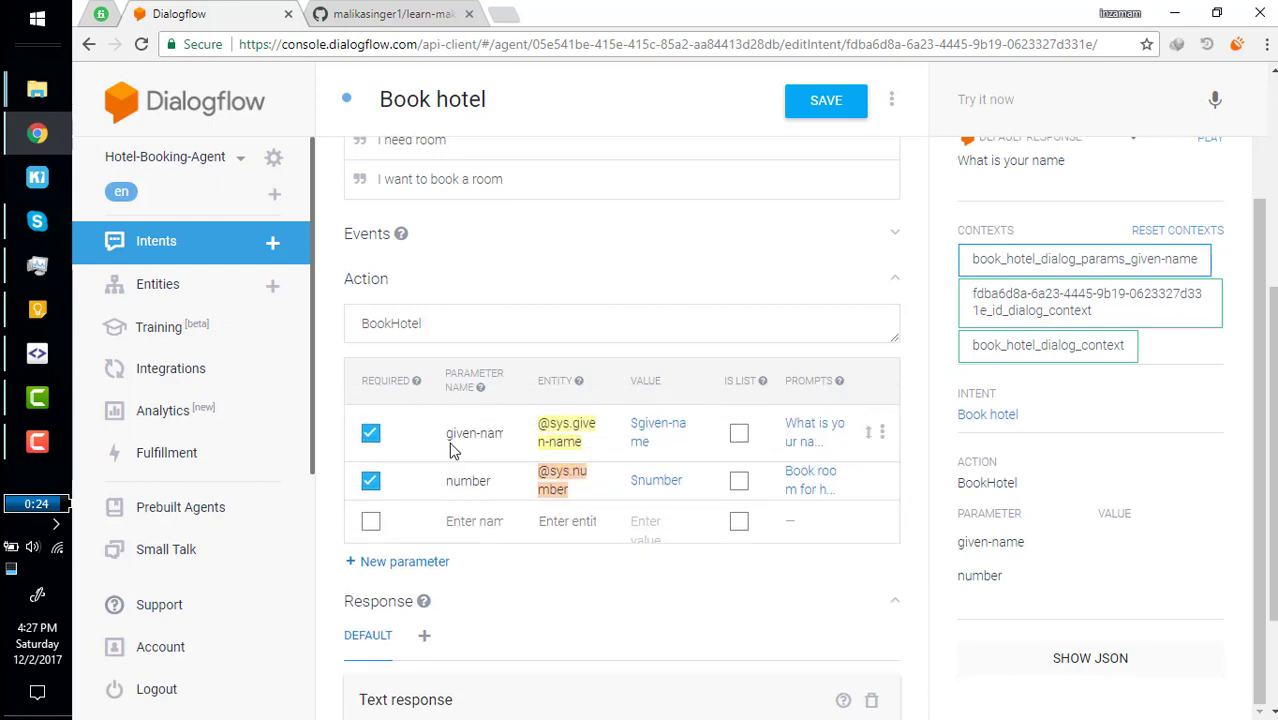
{"action": "left_click_drag", "start_coordinate": [447, 433], "coordinate": [480, 435]}
{"action": "left_click", "coordinate": [460, 430]}
{"action": "scroll", "coordinate": [1041, 114], "scroll_direction": "up", "scroll_amount": 4}
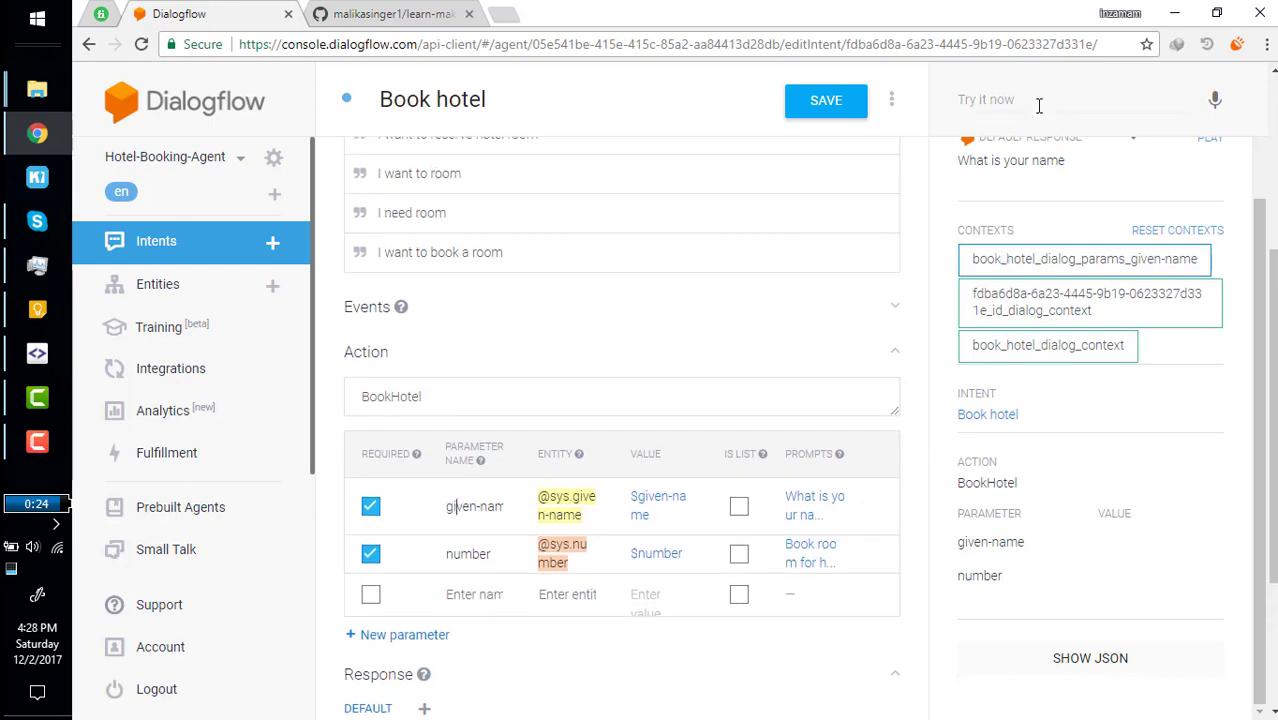
{"action": "scroll", "coordinate": [1050, 295], "scroll_direction": "up", "scroll_amount": 2}
Reply with the name John and check the extracted given-name value John.
{"action": "left_click", "coordinate": [999, 100]}
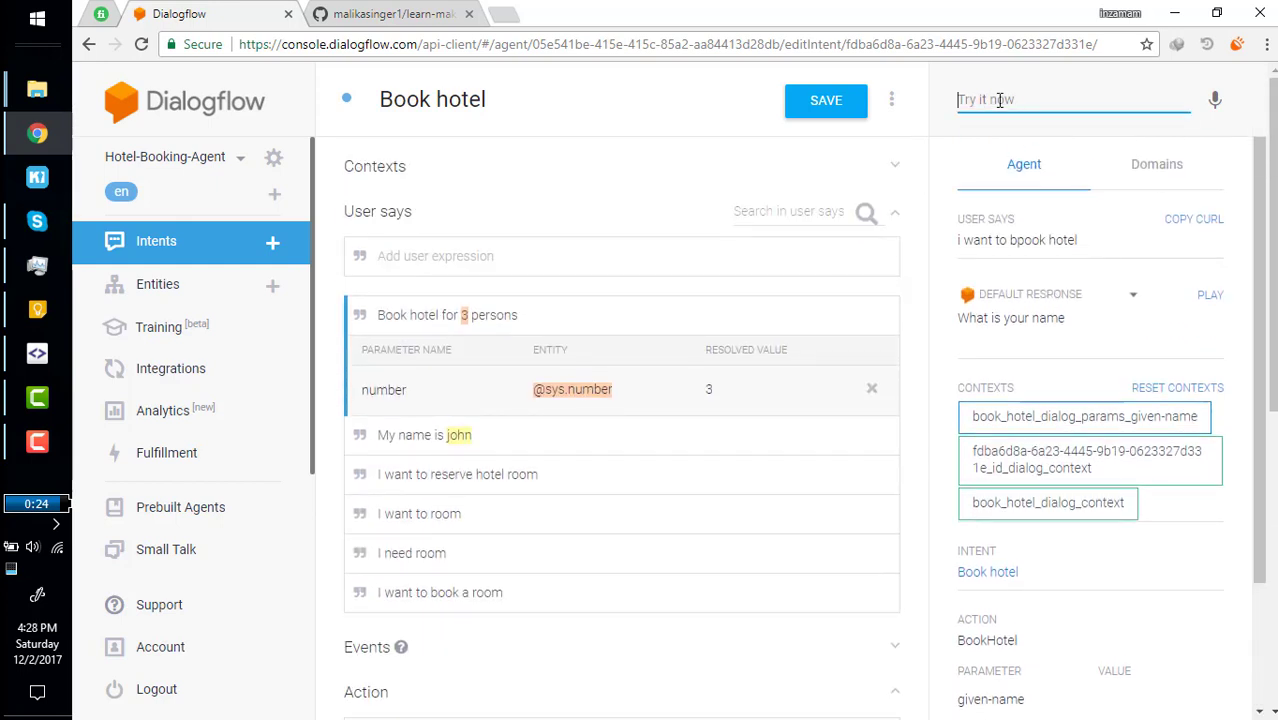
{"action": "type", "text": "My name is"}
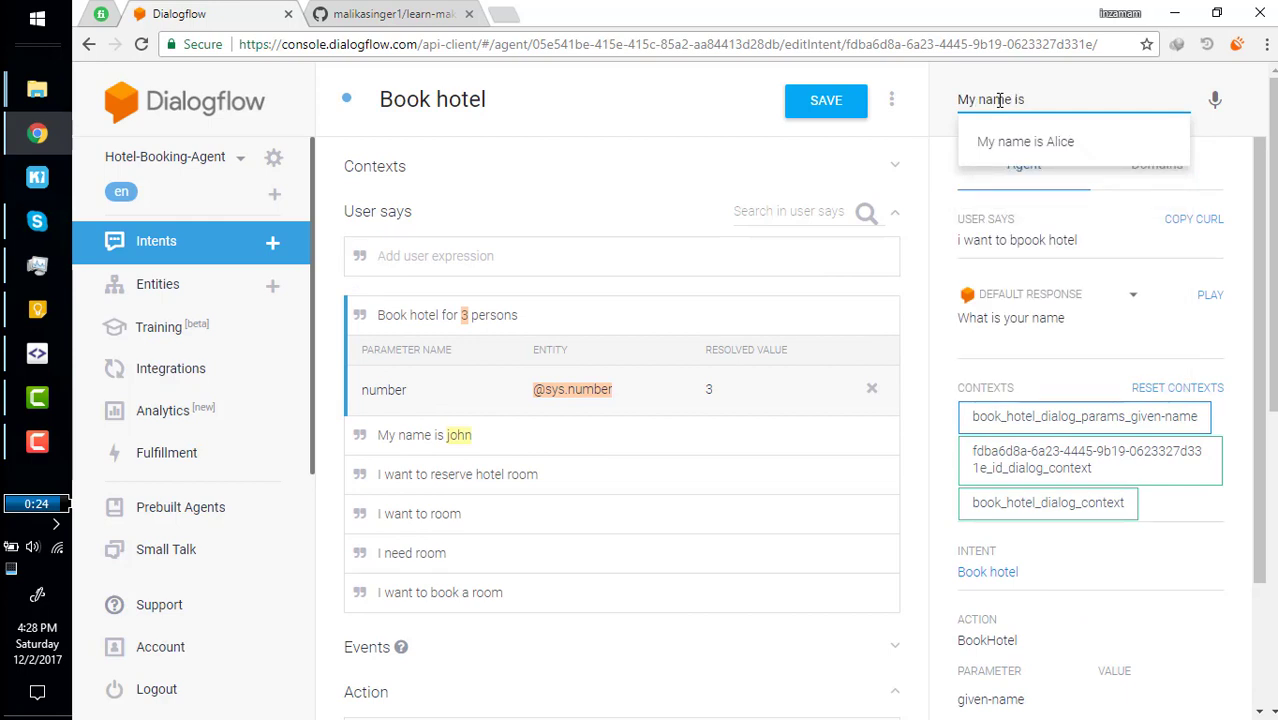
{"action": "type", "text": " john"}
{"action": "key", "text": "Return"}
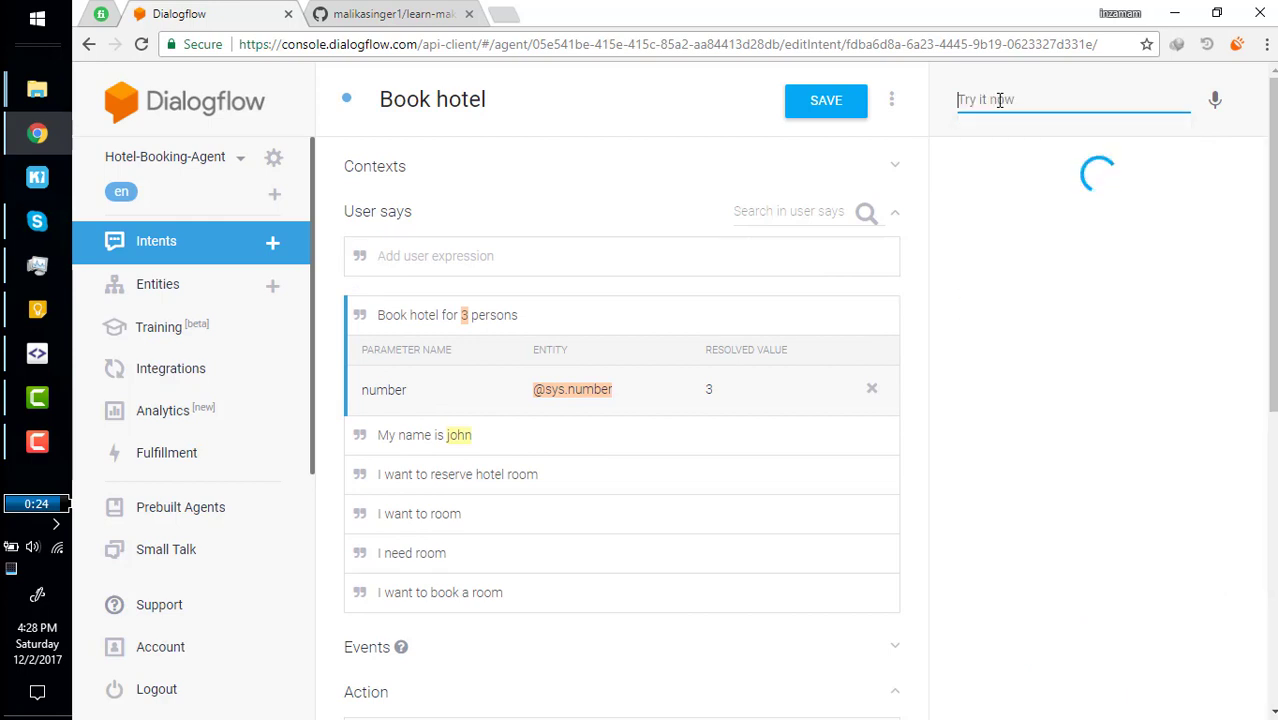
{"action": "scroll", "coordinate": [1110, 418], "scroll_direction": "down", "scroll_amount": 3}
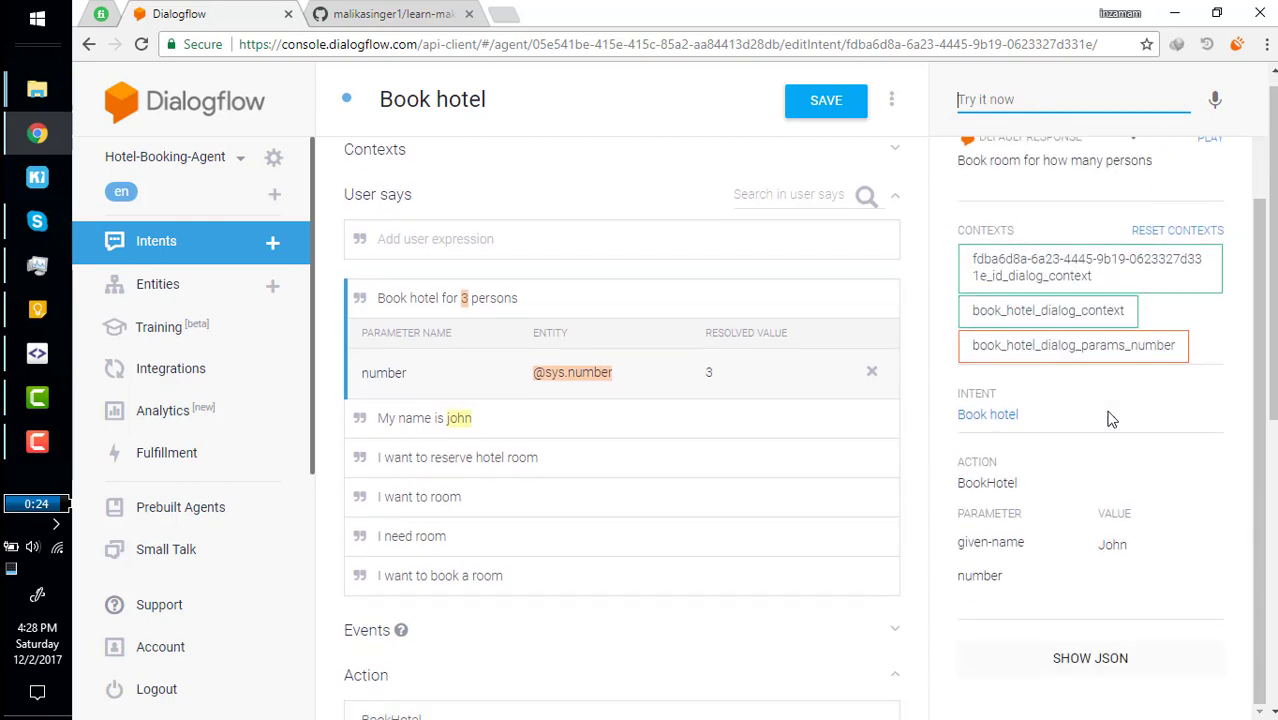
{"action": "left_click_drag", "start_coordinate": [960, 542], "coordinate": [1120, 545]}
{"action": "double_click", "coordinate": [1113, 545]}
{"action": "left_click_drag", "start_coordinate": [1022, 545], "coordinate": [958, 545]}
{"action": "left_click", "coordinate": [1093, 405]}
Review the agent's how-many-persons question and send the test query 'what?'.
{"action": "scroll", "coordinate": [1093, 410], "scroll_direction": "up", "scroll_amount": 3}
{"action": "scroll", "coordinate": [1093, 410], "scroll_direction": "up", "scroll_amount": 1}
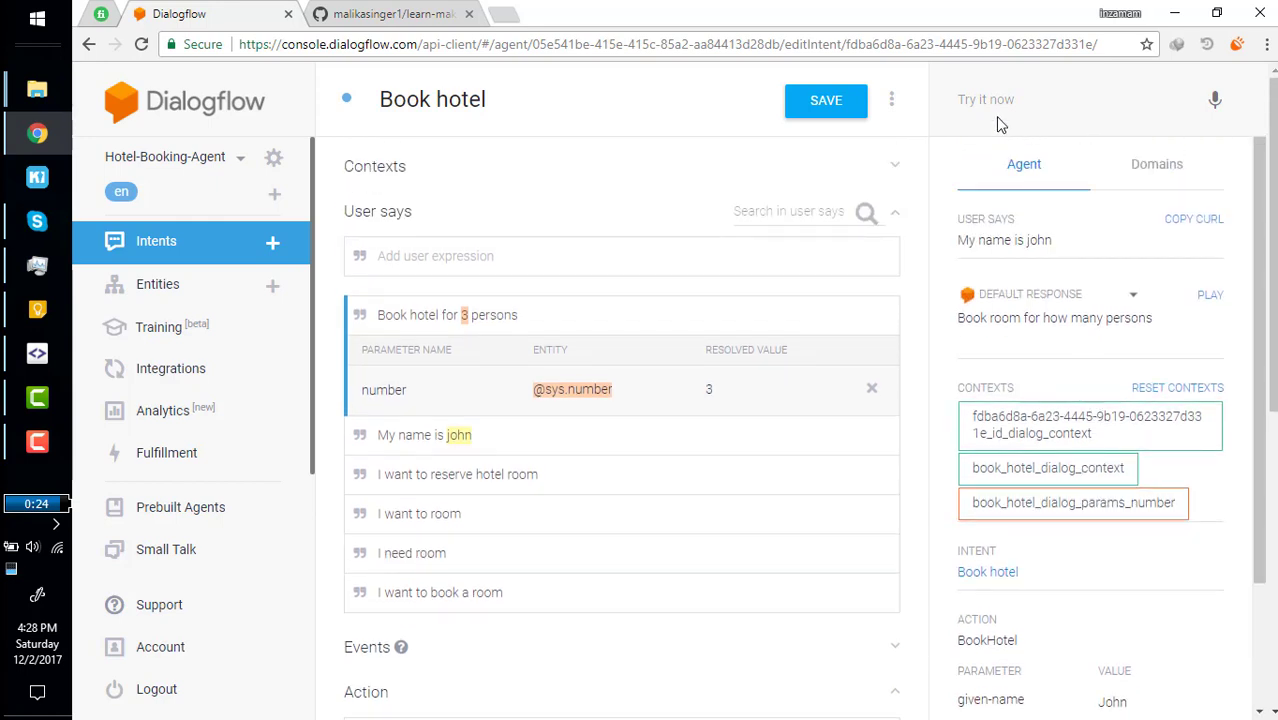
{"action": "left_click_drag", "start_coordinate": [970, 318], "coordinate": [1148, 321]}
{"action": "triple_click", "coordinate": [1148, 321]}
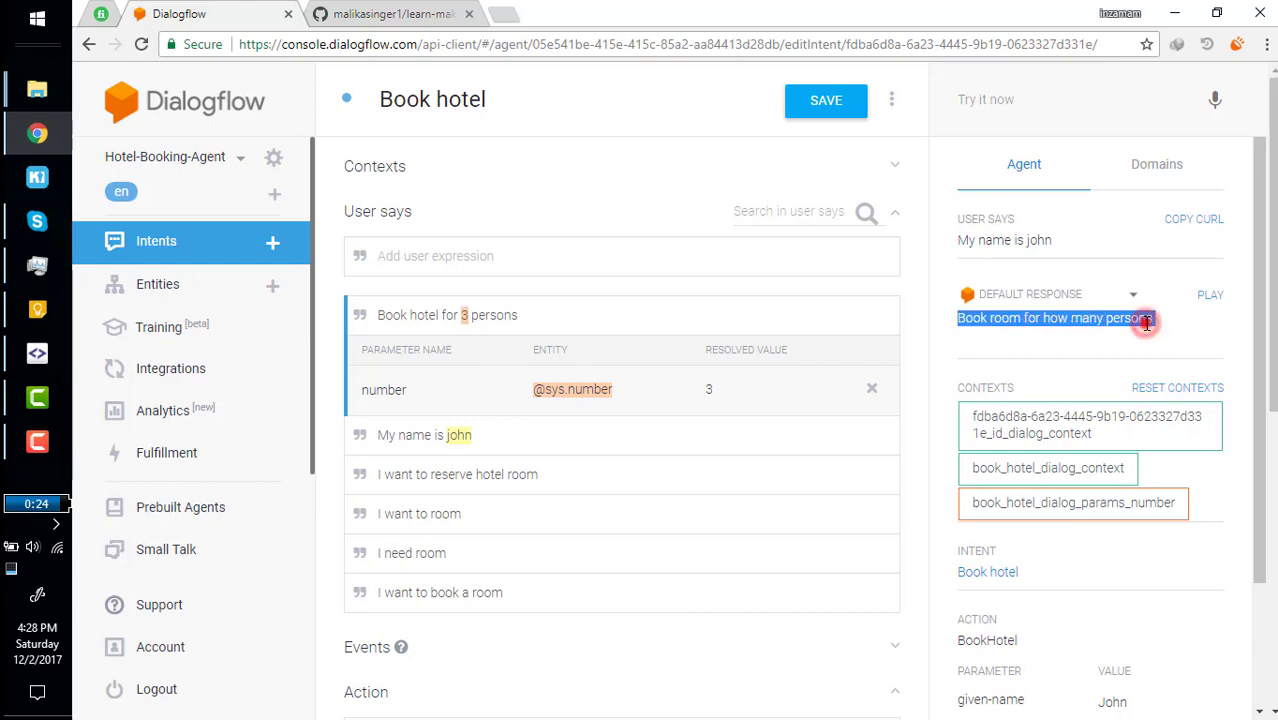
{"action": "left_click", "coordinate": [1010, 92]}
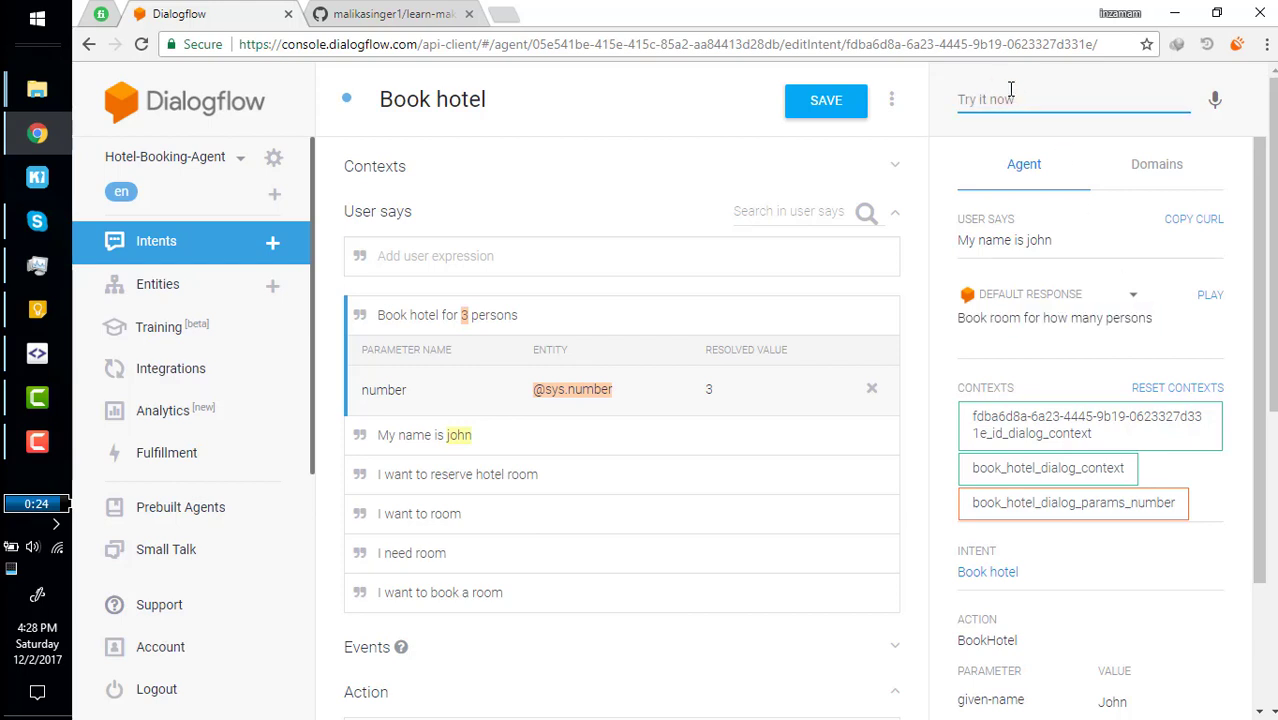
{"action": "type", "text": "what?"}
{"action": "key", "text": "Return"}
{"action": "left_click_drag", "start_coordinate": [958, 318], "coordinate": [1150, 318]}
{"action": "left_click", "coordinate": [1035, 80]}
Send 'book hotel for 2 persons' and review number 2 and the booking-forwarded reply.
{"action": "left_click", "coordinate": [998, 104]}
{"action": "type", "text": "book hotel for"}
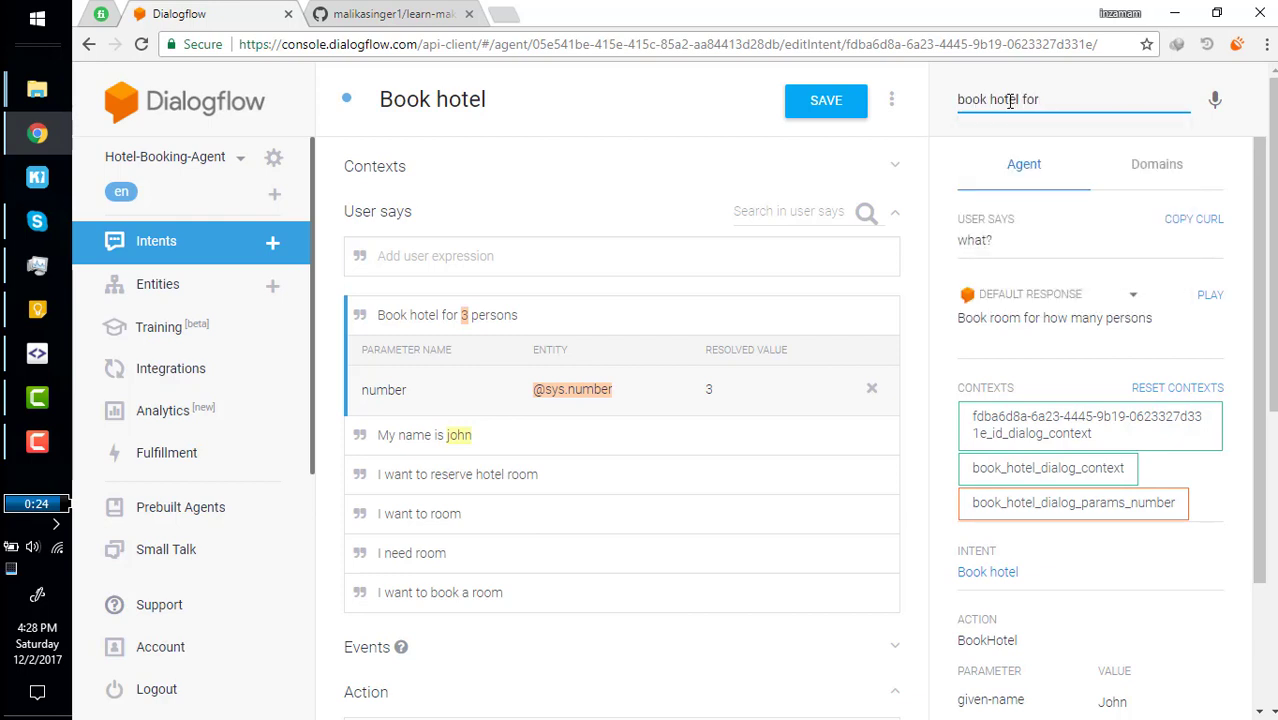
{"action": "type", "text": " 2 persons"}
{"action": "key", "text": "Return"}
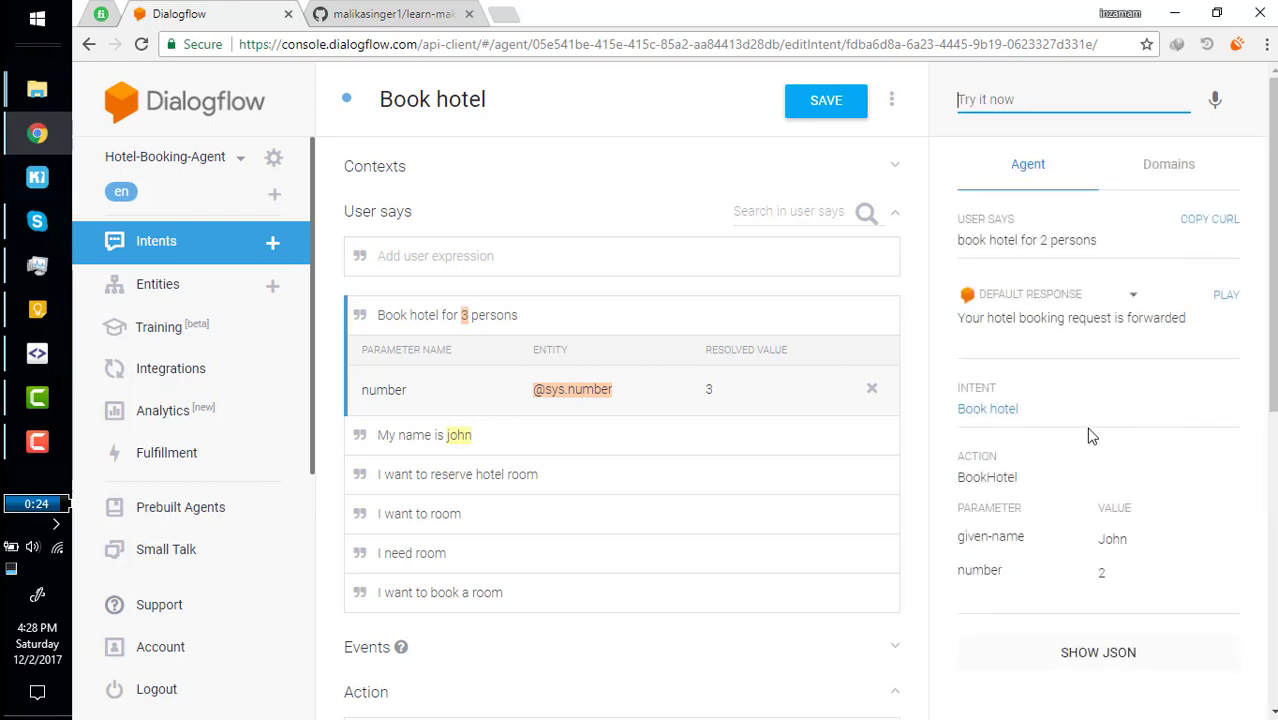
{"action": "scroll", "coordinate": [1036, 573], "scroll_direction": "down", "scroll_amount": 1}
{"action": "left_click_drag", "start_coordinate": [967, 537], "coordinate": [999, 565]}
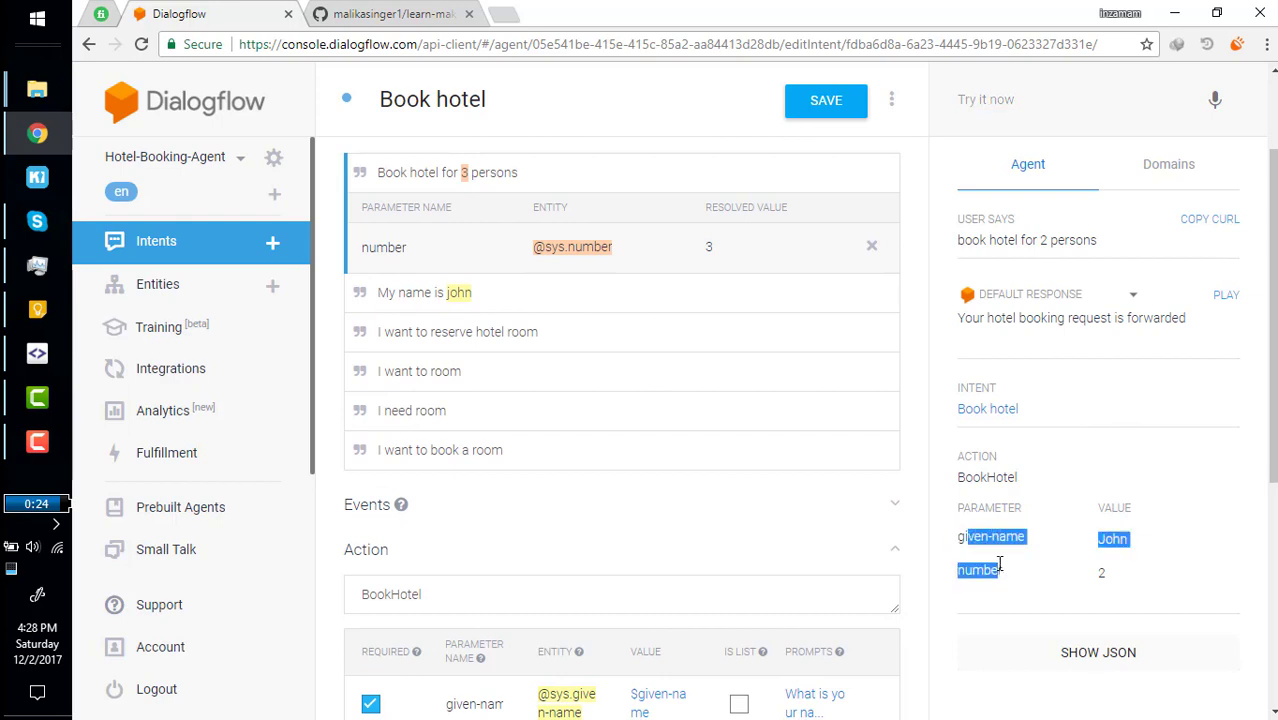
{"action": "left_click", "coordinate": [999, 562]}
{"action": "left_click_drag", "start_coordinate": [973, 318], "coordinate": [1172, 318]}
{"action": "scroll", "coordinate": [551, 466], "scroll_direction": "down", "scroll_amount": 3}
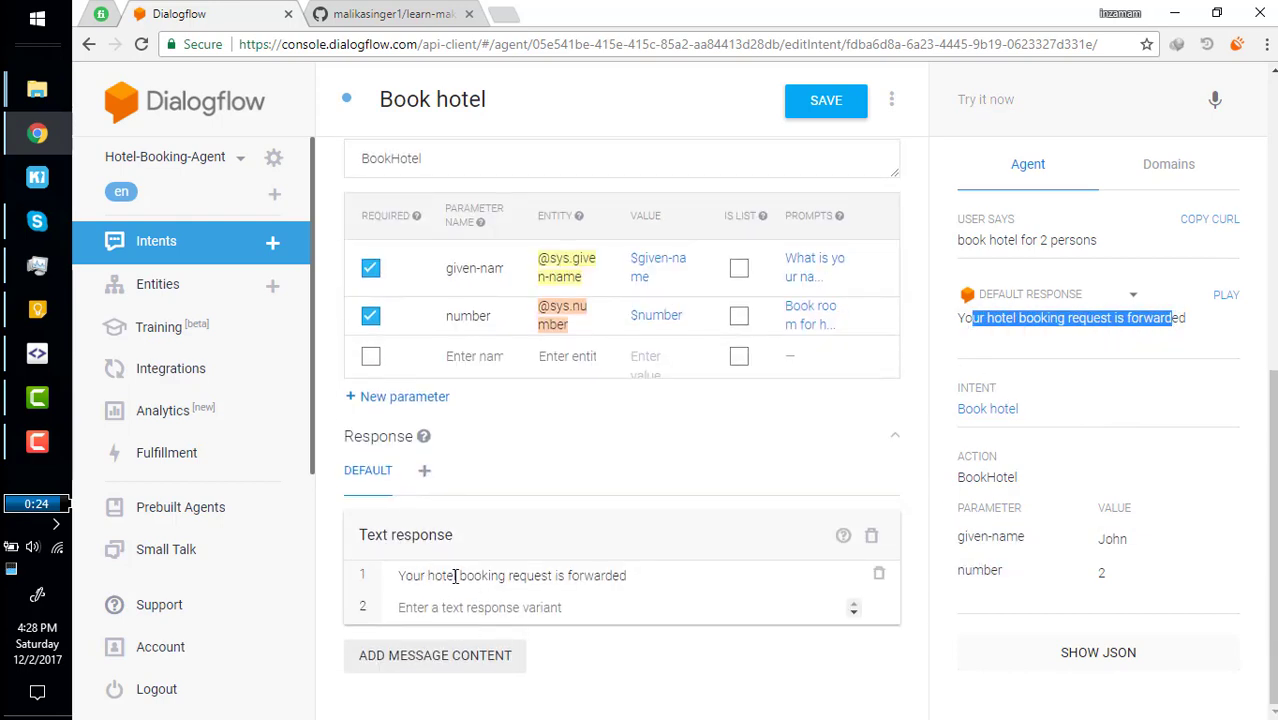
{"action": "left_click_drag", "start_coordinate": [429, 577], "coordinate": [560, 577]}
{"action": "left_click", "coordinate": [557, 576]}
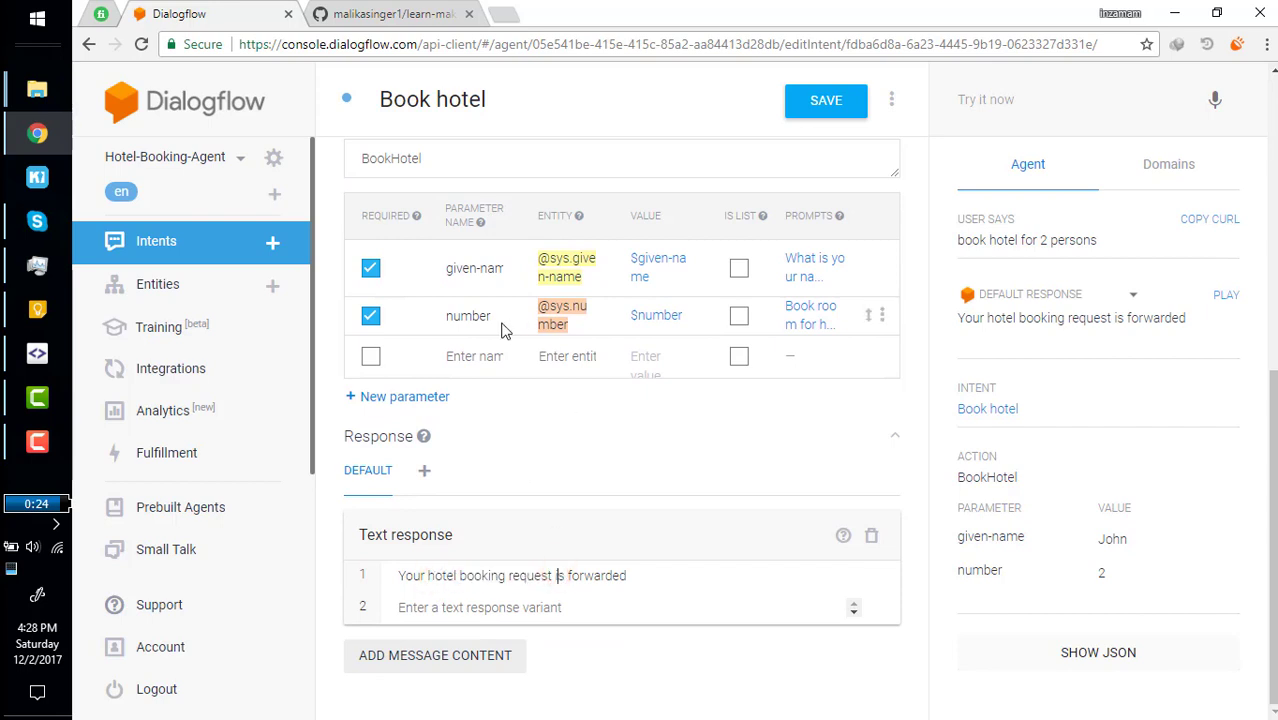
{"action": "scroll", "coordinate": [507, 320], "scroll_direction": "up", "scroll_amount": 3}
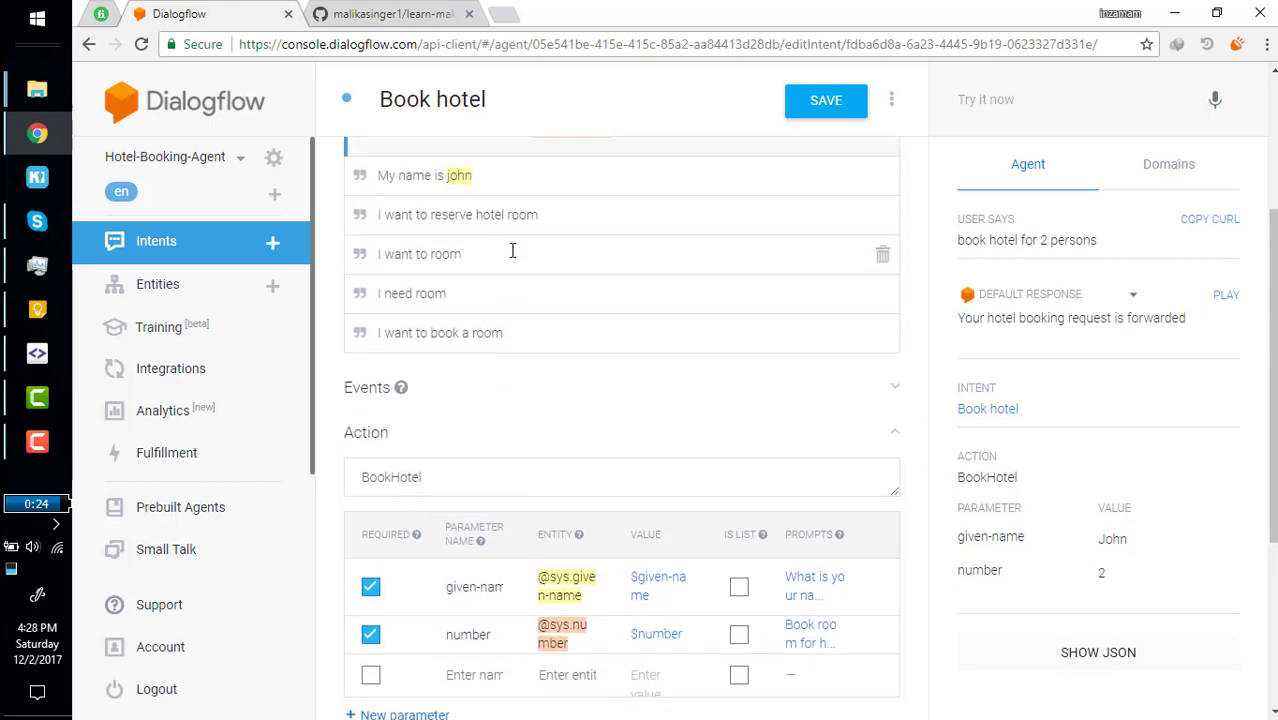
{"action": "scroll", "coordinate": [512, 250], "scroll_direction": "up", "scroll_amount": 3}
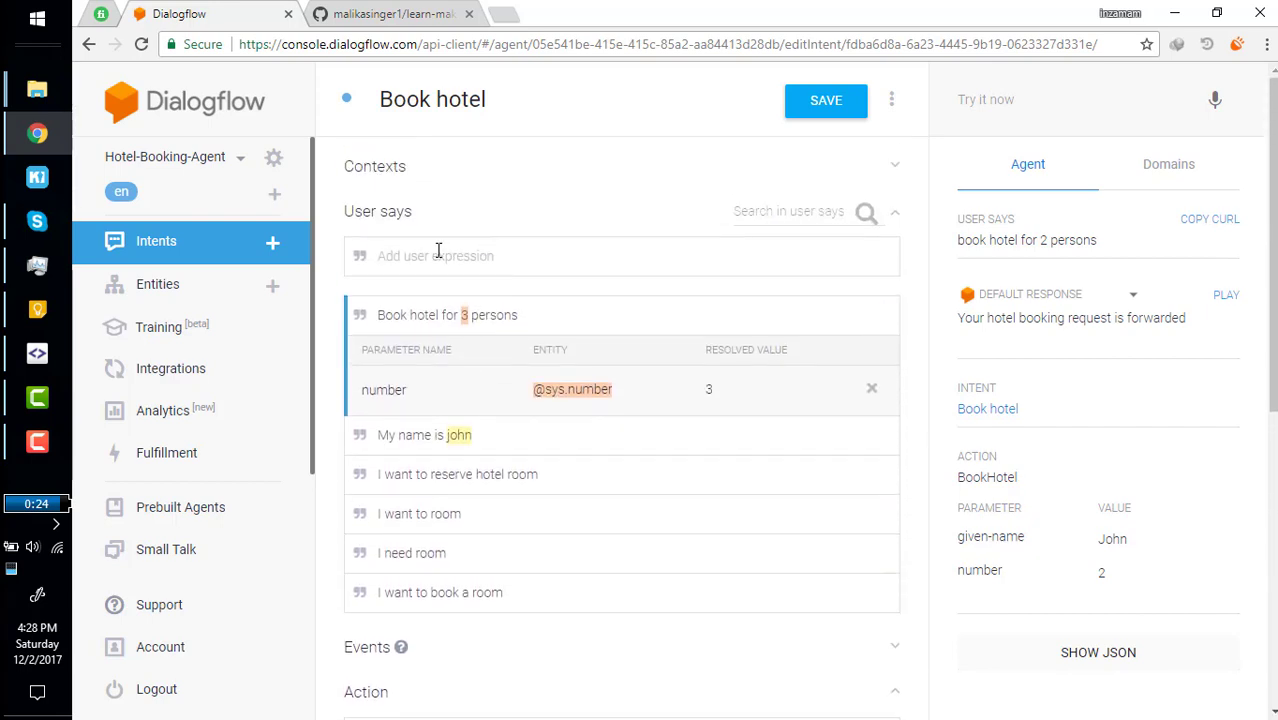
Add a Book hotel training phrase 'my email is' followed by a sample email address.
{"action": "left_click", "coordinate": [438, 251]}
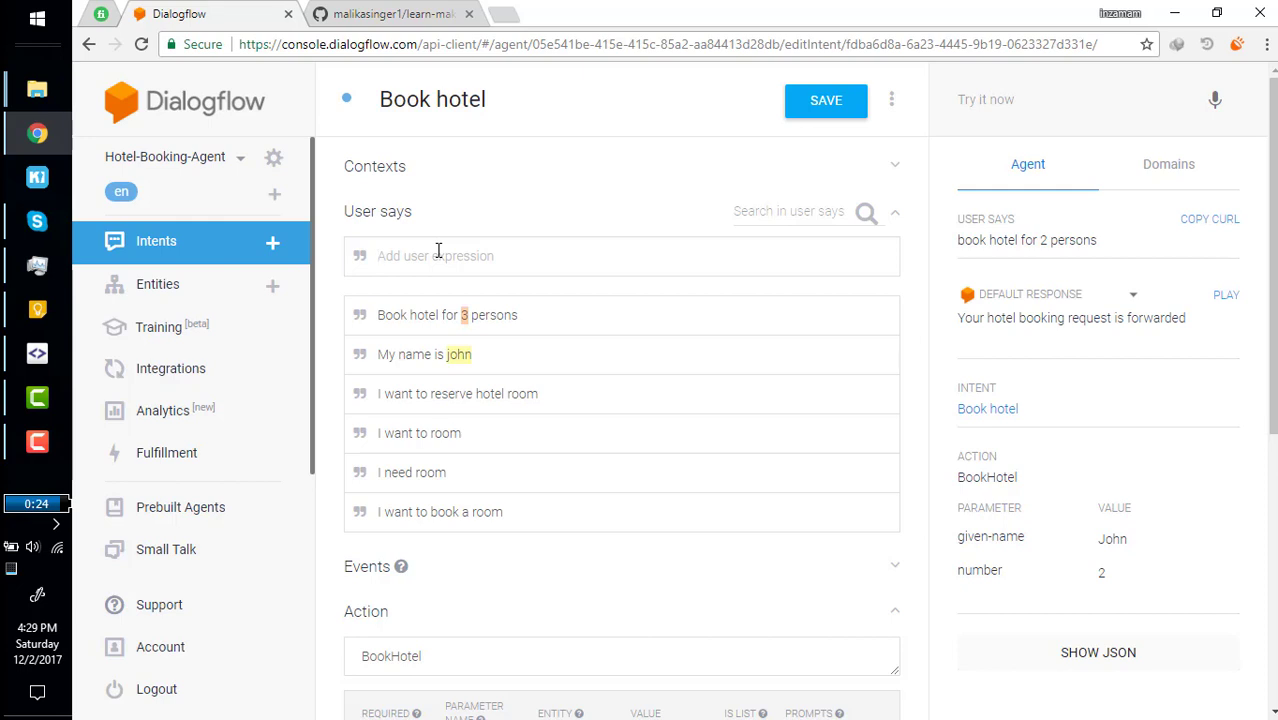
{"action": "type", "text": "my email is abc@abc.com"}
{"action": "key", "text": "Return"}
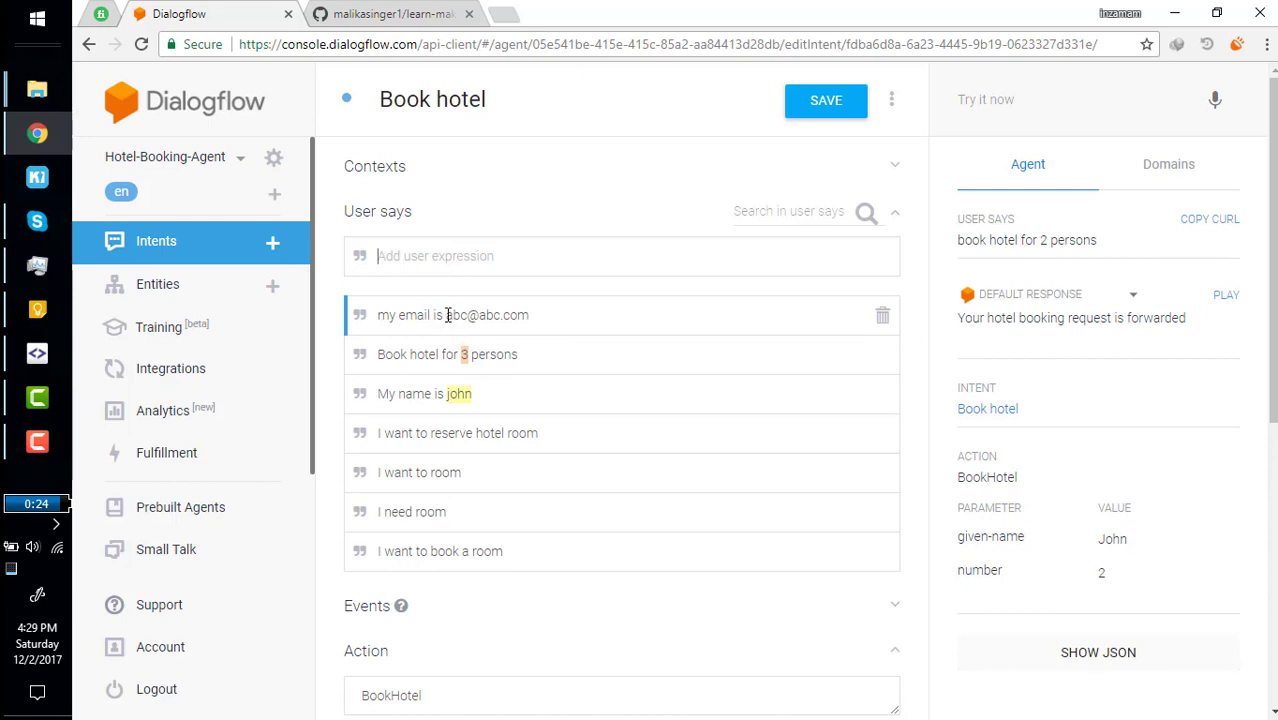
{"action": "left_click_drag", "start_coordinate": [447, 315], "coordinate": [542, 315]}
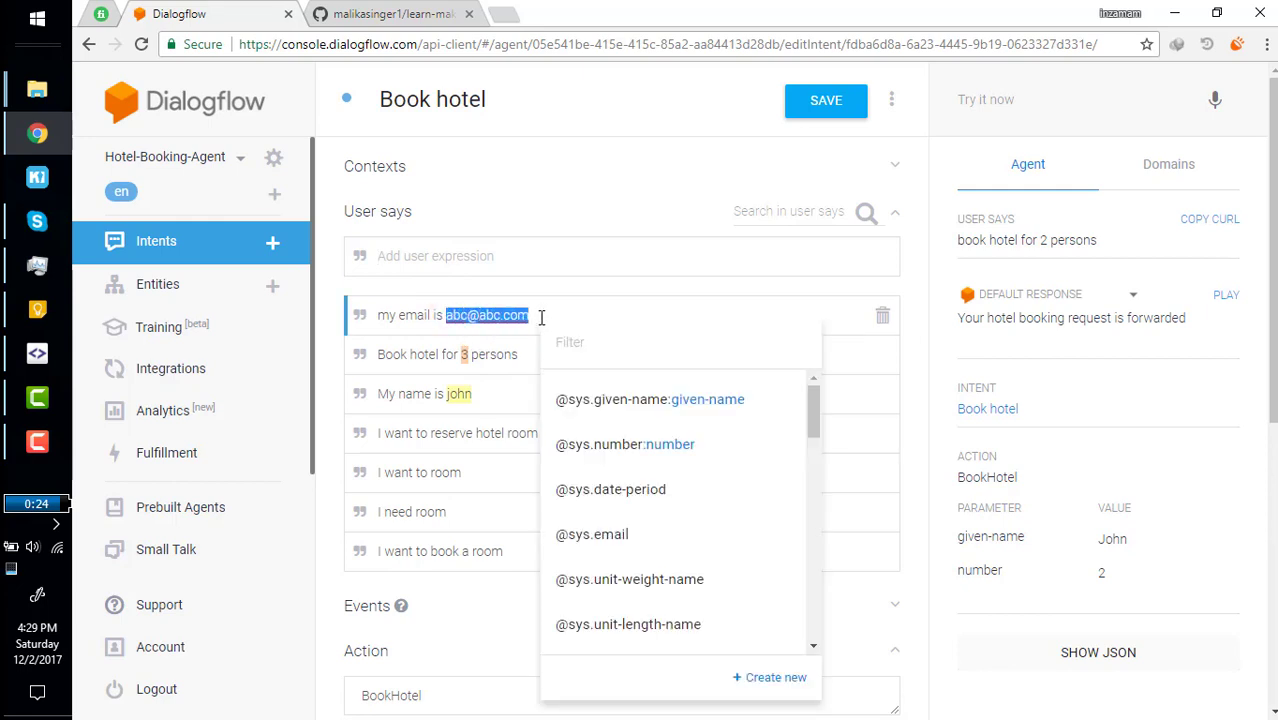
{"action": "left_click", "coordinate": [600, 351]}
{"action": "type", "text": "email"}
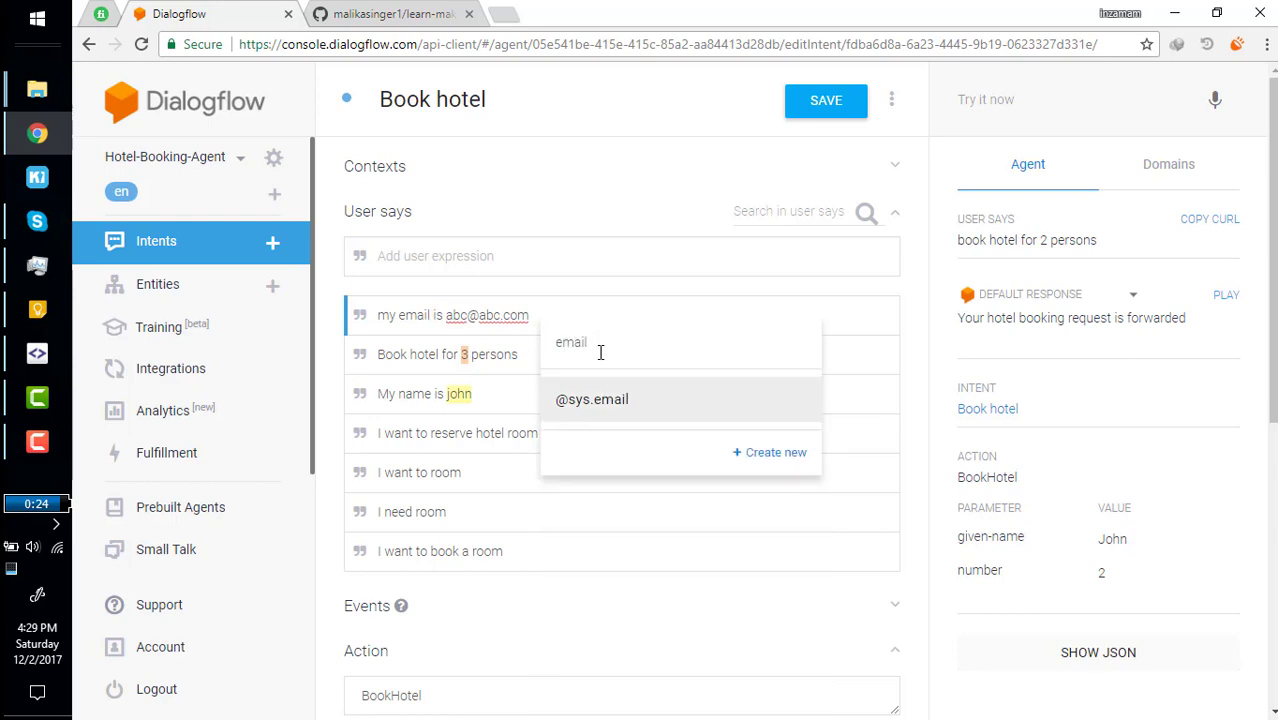
{"action": "key", "text": "Return"}
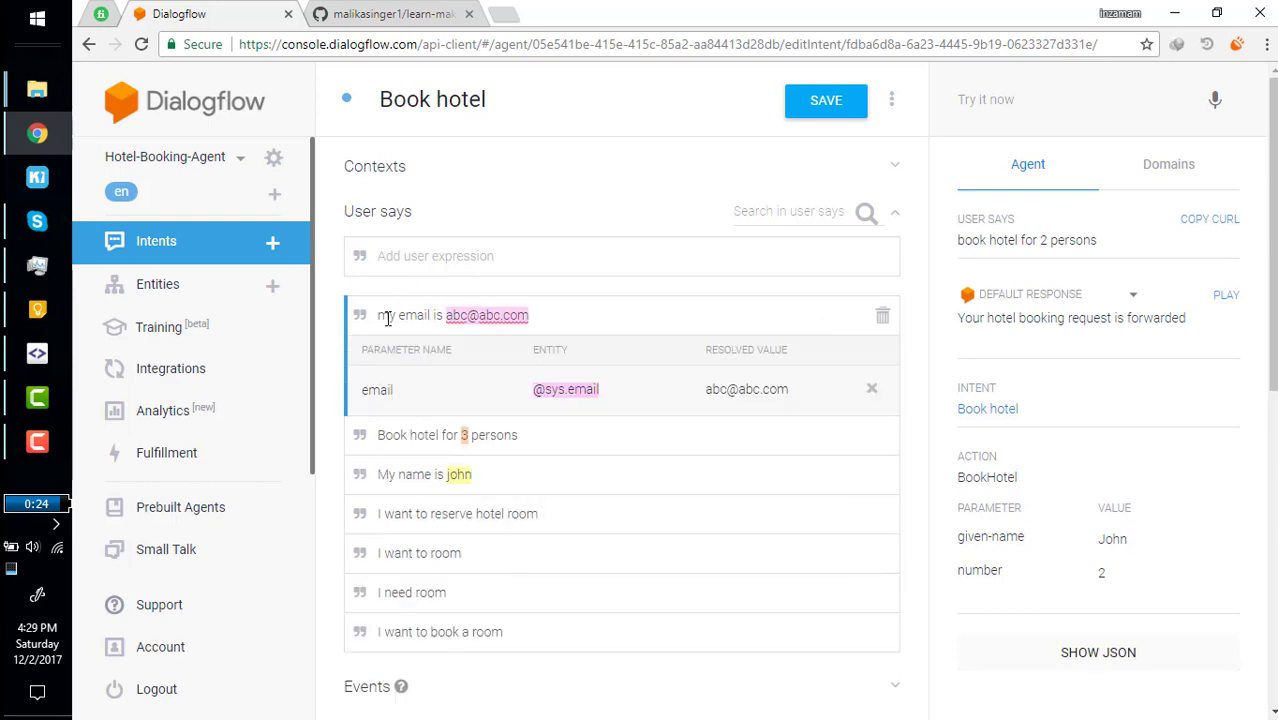
{"action": "left_click_drag", "start_coordinate": [387, 315], "coordinate": [418, 315]}
{"action": "left_click", "coordinate": [448, 315]}
{"action": "left_click", "coordinate": [500, 311]}
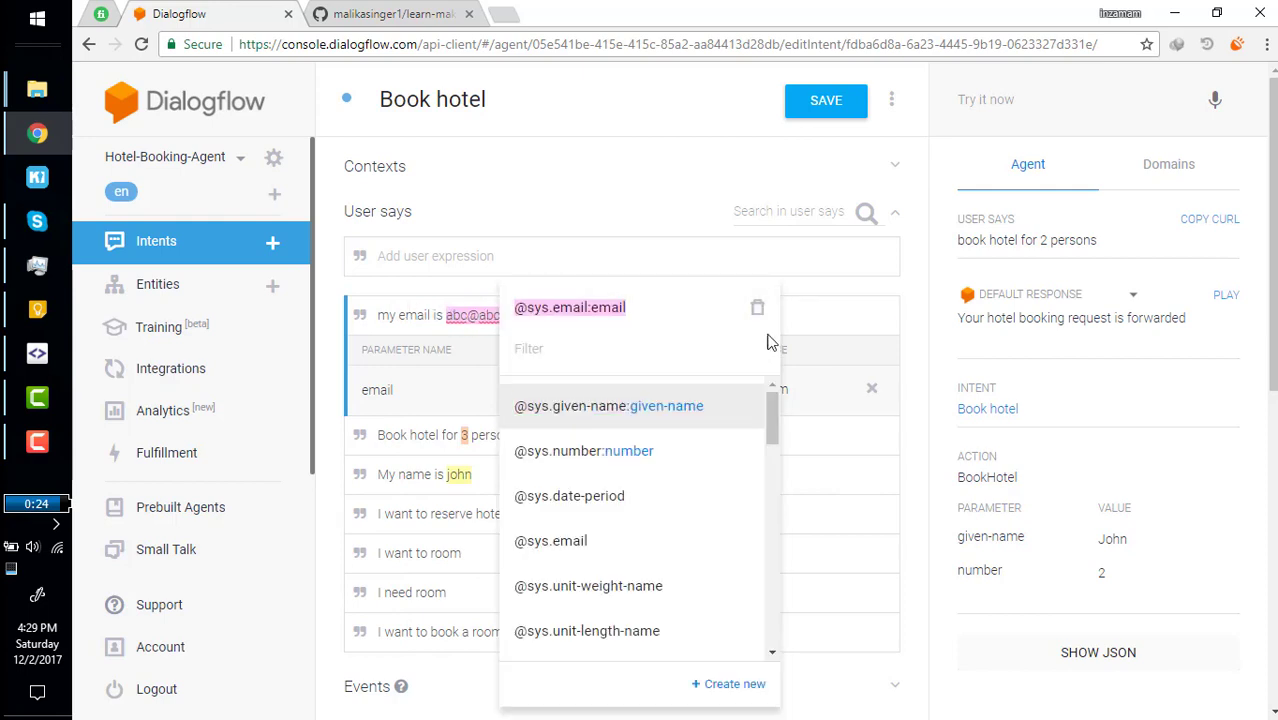
{"action": "left_click", "coordinate": [764, 309]}
{"action": "left_click_drag", "start_coordinate": [445, 315], "coordinate": [535, 315]}
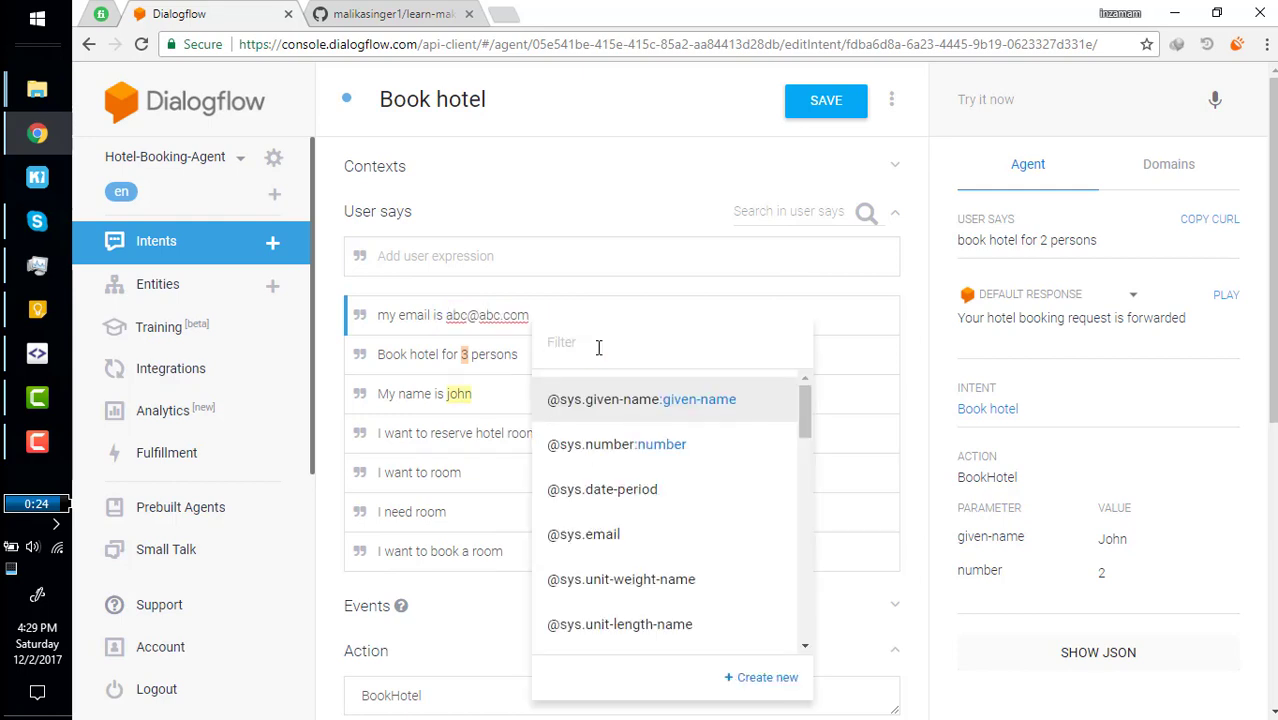
{"action": "type", "text": "email"}
{"action": "key", "text": "Return"}
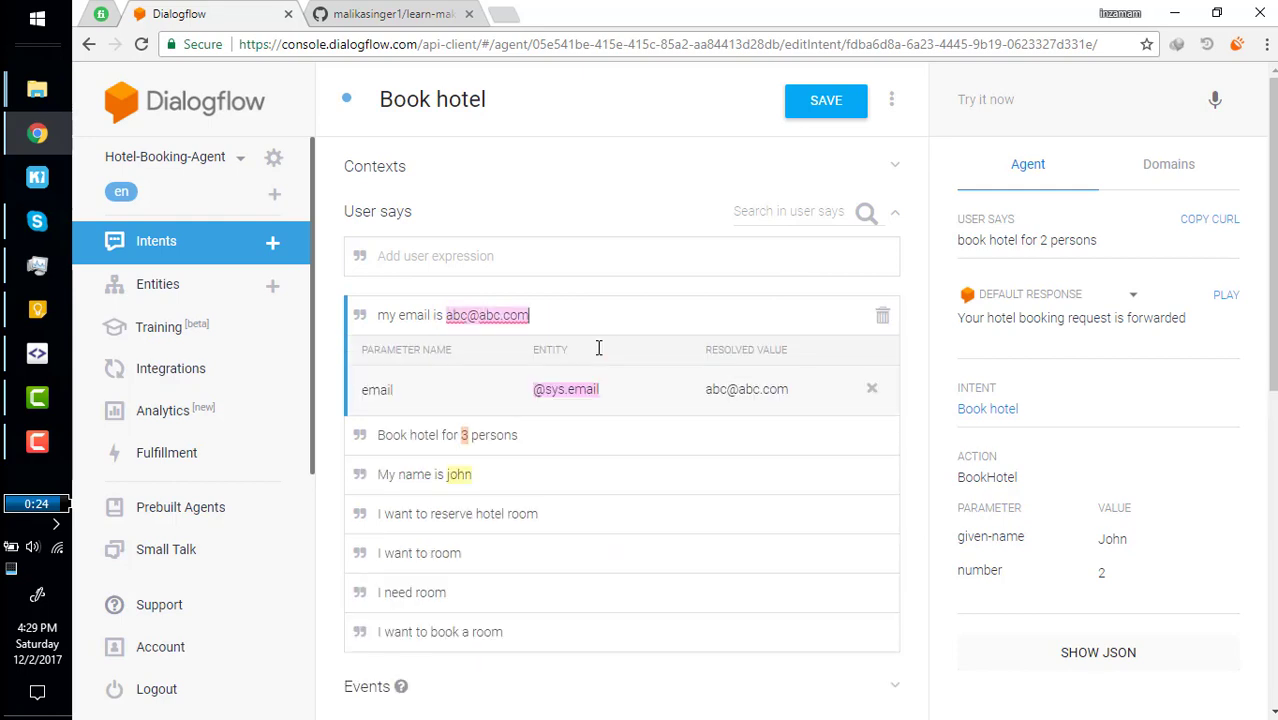
{"action": "scroll", "coordinate": [699, 479], "scroll_direction": "down", "scroll_amount": 3}
{"action": "scroll", "coordinate": [600, 400], "scroll_direction": "up", "scroll_amount": 3}
{"action": "scroll", "coordinate": [440, 450], "scroll_direction": "down", "scroll_amount": 4}
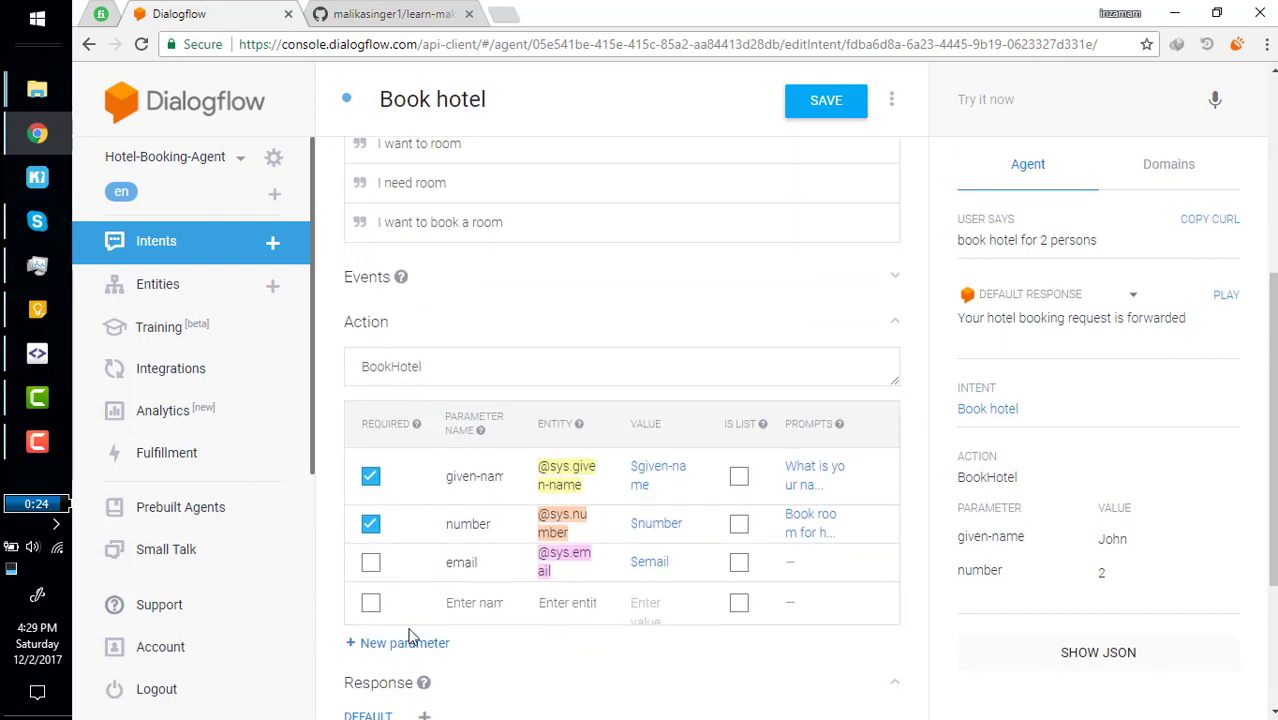
{"action": "scroll", "coordinate": [412, 636], "scroll_direction": "down", "scroll_amount": 1}
Make email required with the prompt 'please tell me your email for contact further'.
{"action": "left_click", "coordinate": [370, 456]}
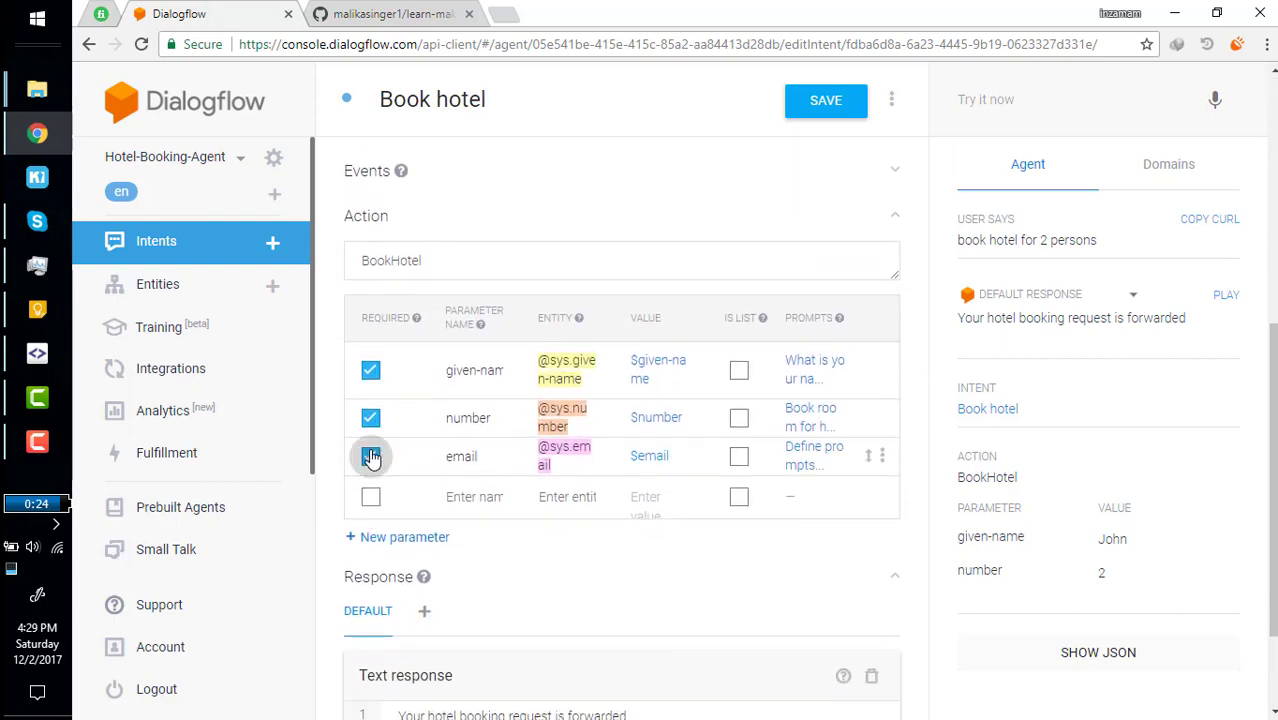
{"action": "left_click", "coordinate": [806, 455]}
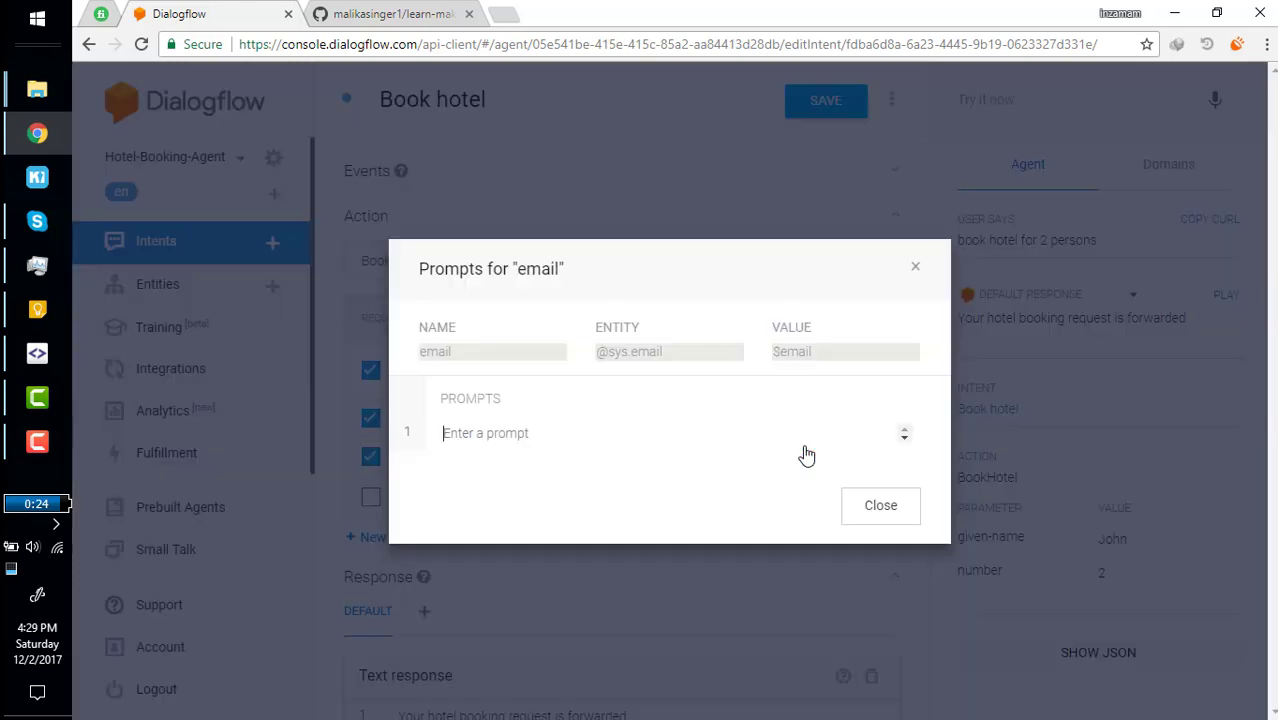
{"action": "left_click", "coordinate": [491, 432]}
{"action": "type", "text": "please"}
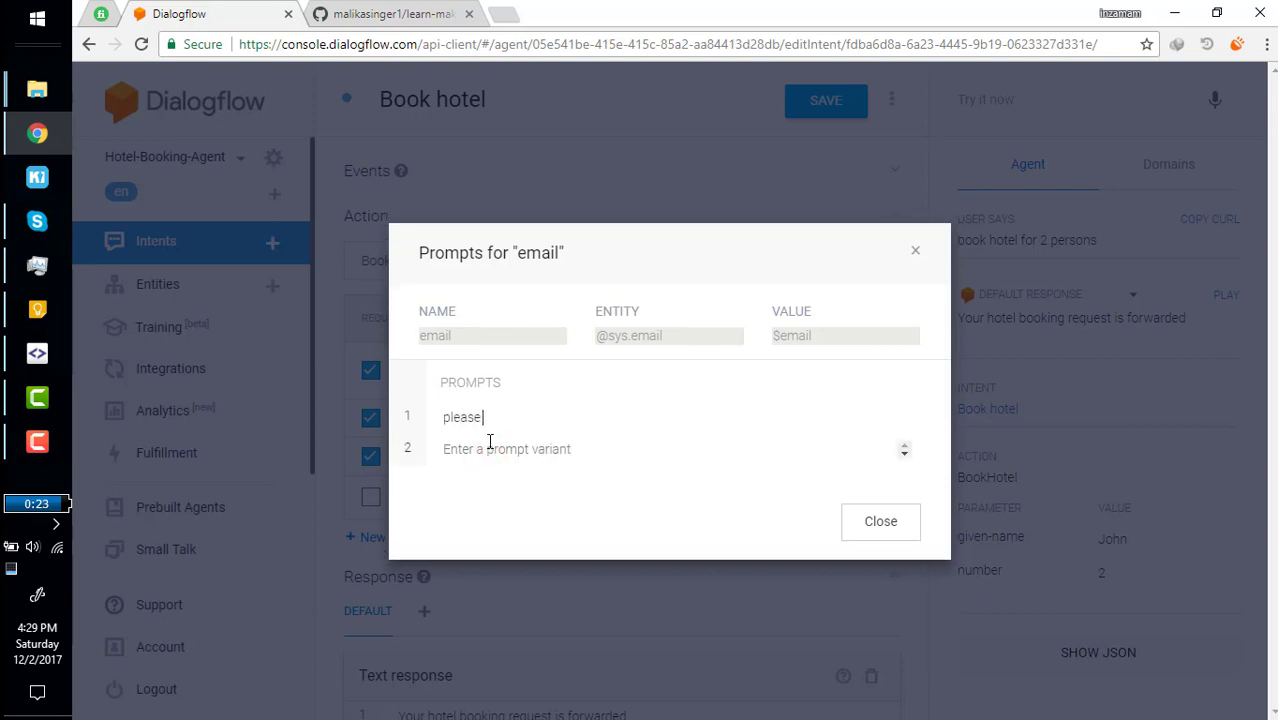
{"action": "type", "text": " tell me your email for contant f"}
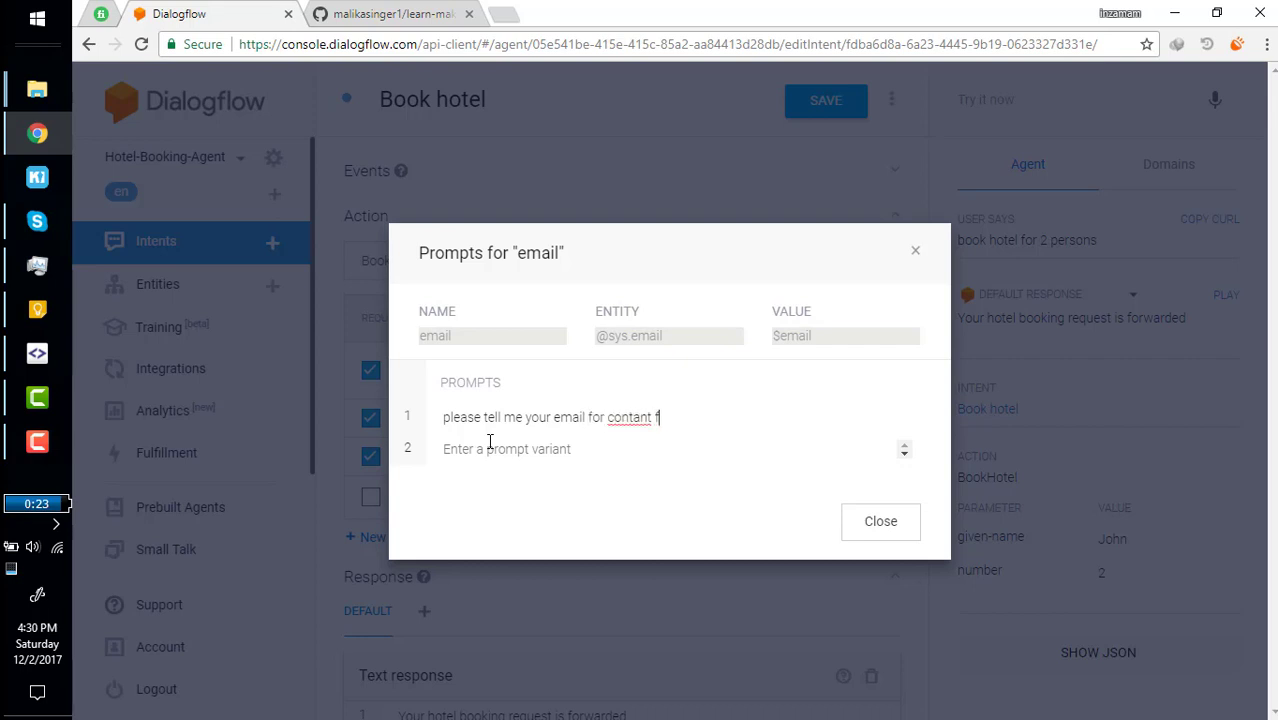
{"action": "type", "text": "urther"}
{"action": "key", "text": "Return"}
{"action": "right_click", "coordinate": [626, 417]}
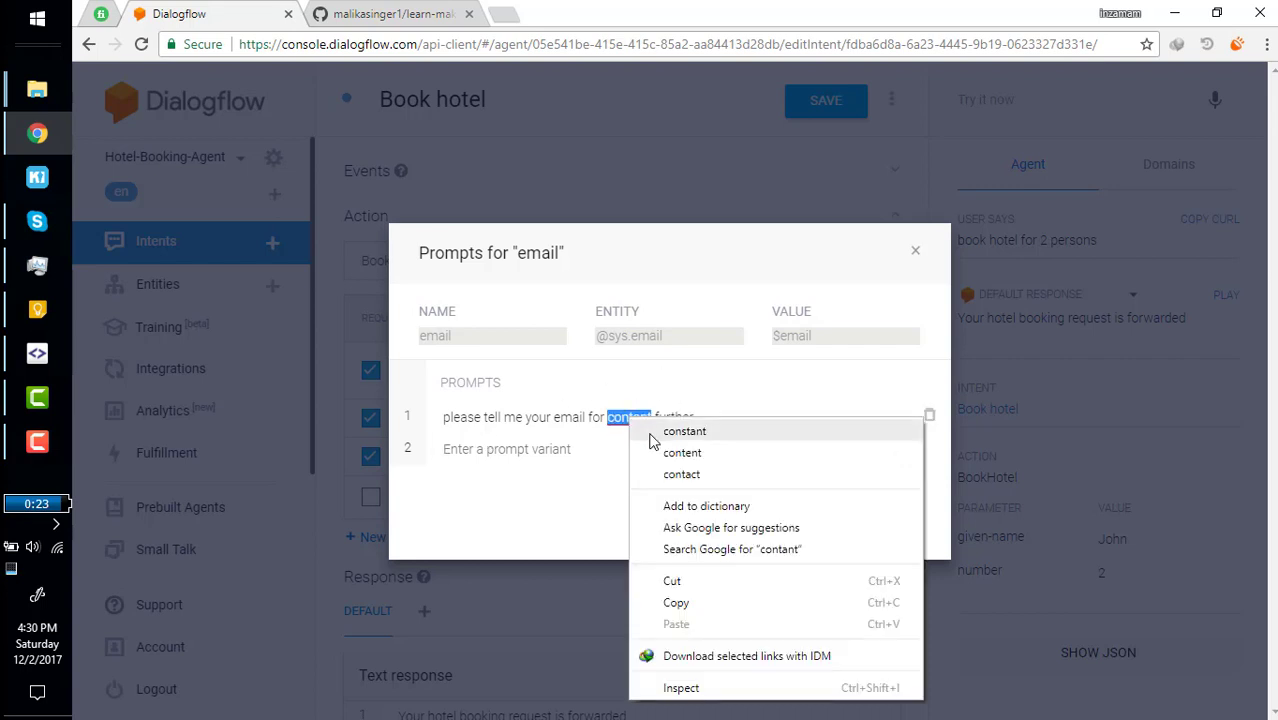
{"action": "left_click", "coordinate": [655, 453]}
{"action": "double_click", "coordinate": [633, 417]}
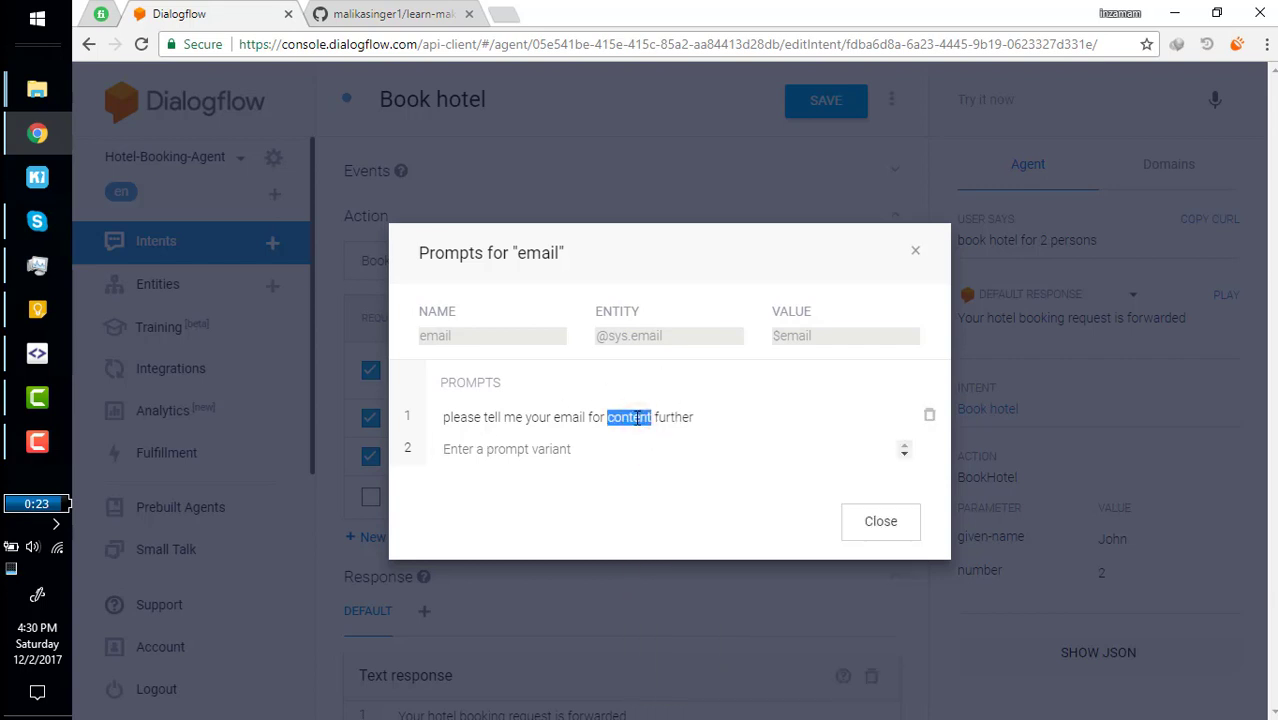
{"action": "type", "text": "contact"}
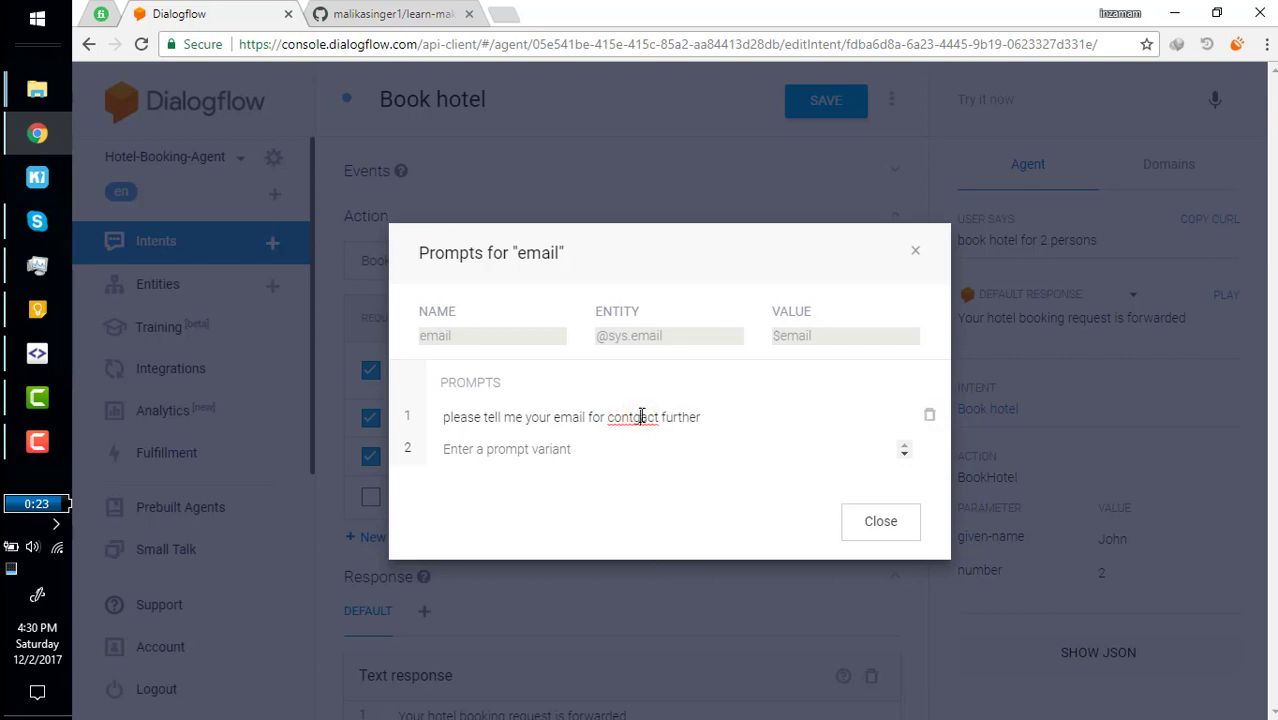
{"action": "left_click", "coordinate": [641, 416]}
{"action": "key", "text": "BackSpace"}
Add the second email prompt 'let me know your email address'.
{"action": "key", "text": "Tab"}
{"action": "type", "text": "let me kn"}
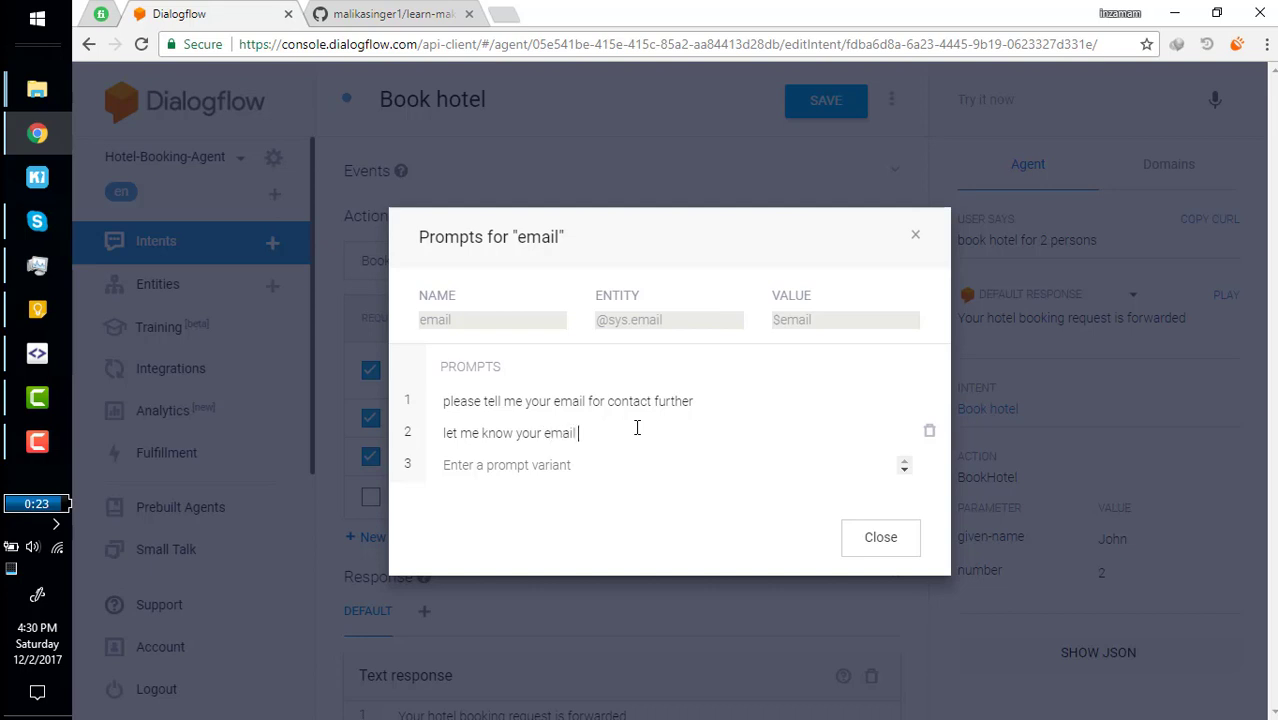
{"action": "key", "text": "Return"}
{"action": "left_click", "coordinate": [914, 545]}
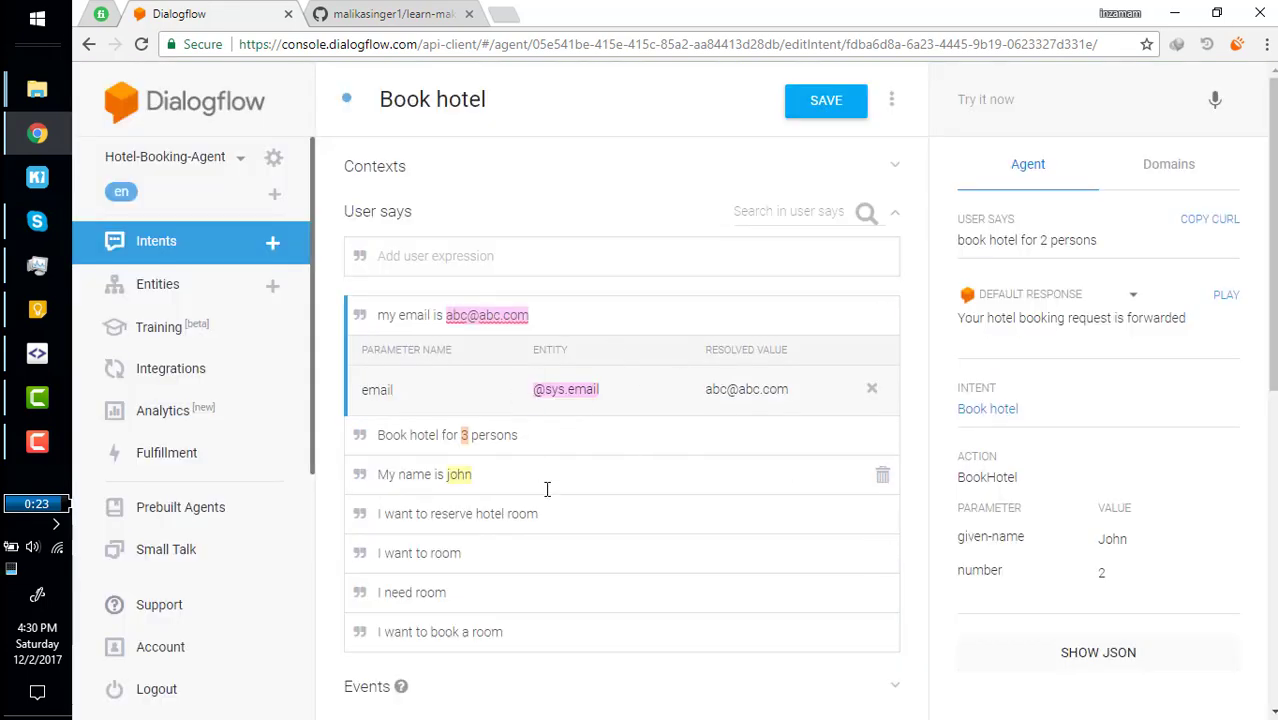
Review the two email prompts, then save the Book hotel intent.
{"action": "scroll", "coordinate": [616, 522], "scroll_direction": "down", "scroll_amount": 4}
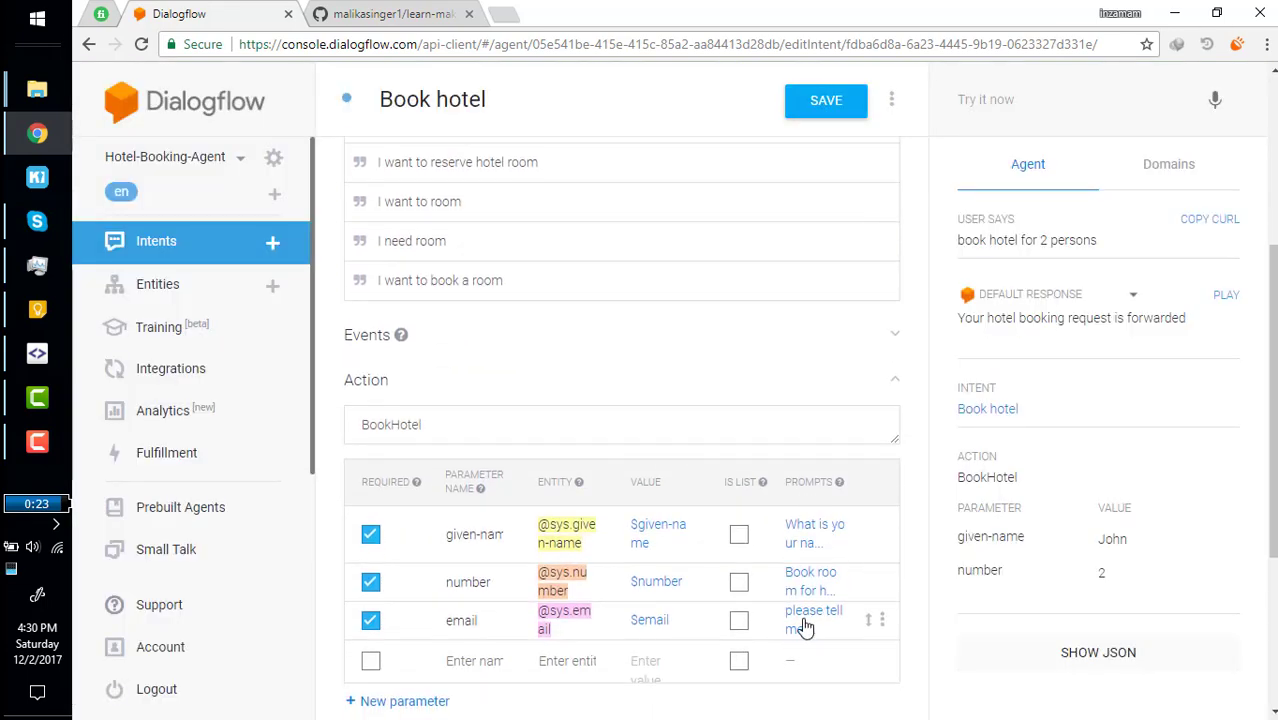
{"action": "left_click", "coordinate": [803, 628]}
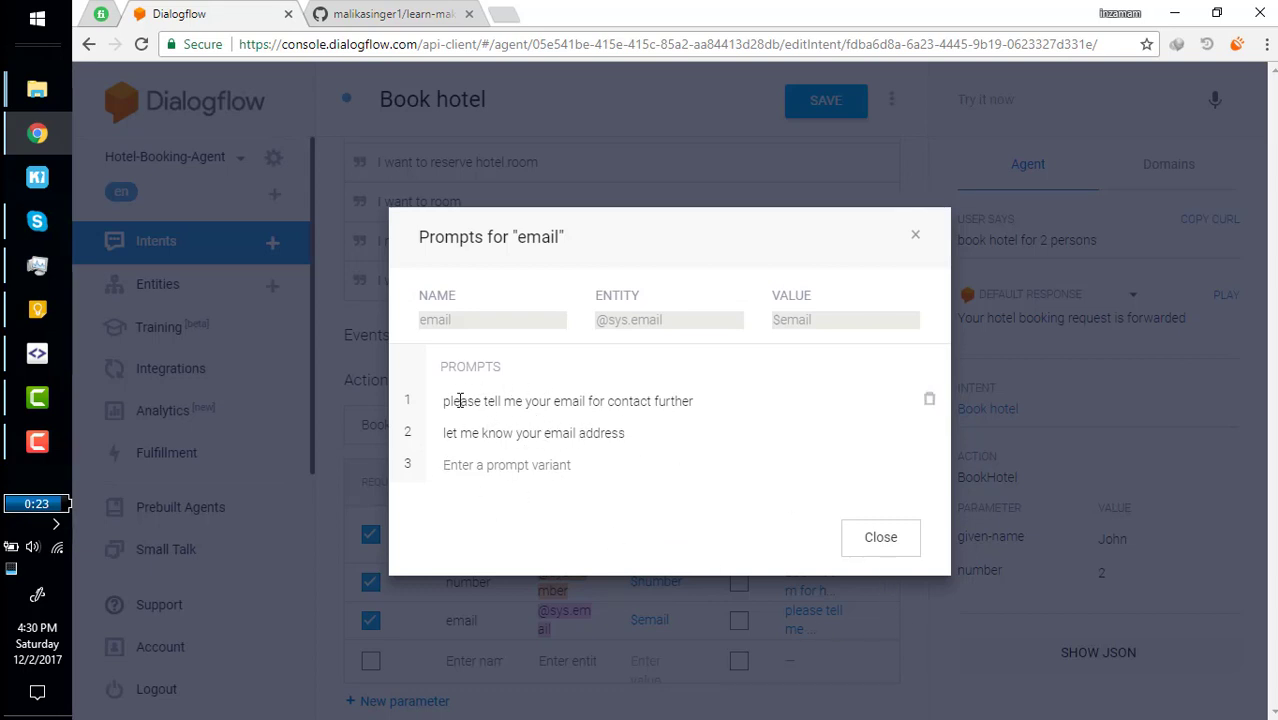
{"action": "left_click_drag", "start_coordinate": [457, 400], "coordinate": [637, 399]}
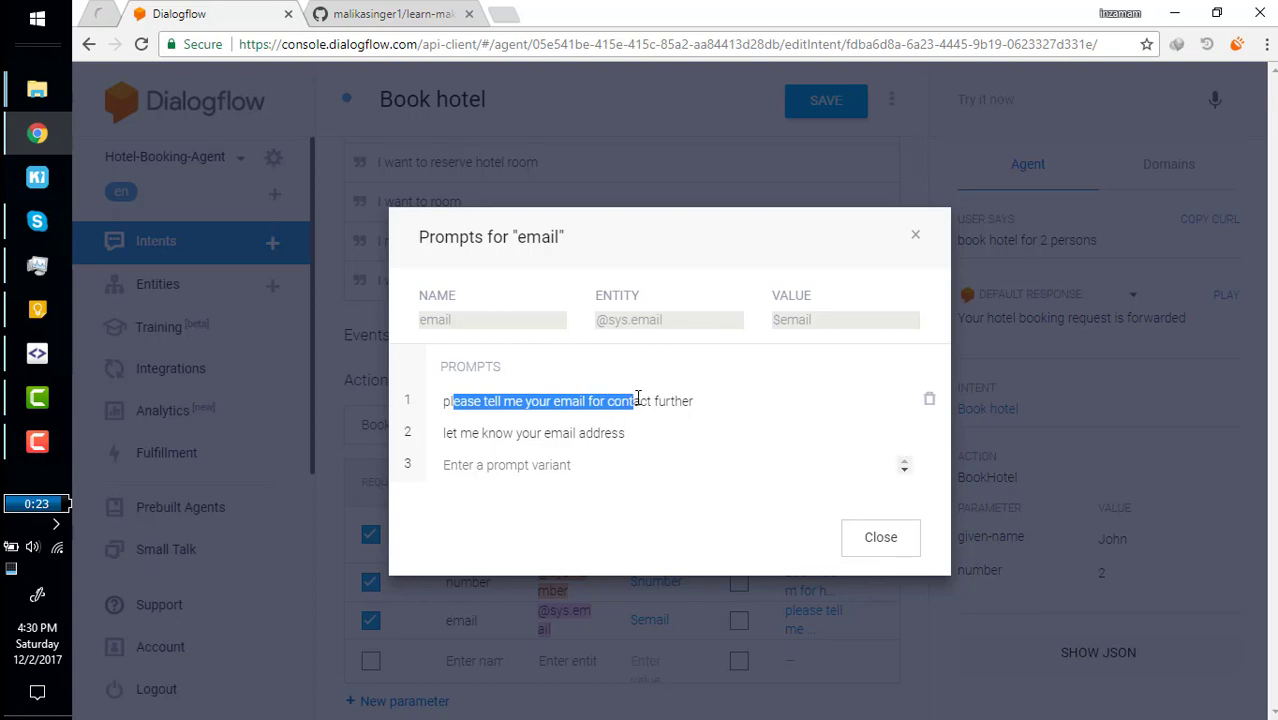
{"action": "left_click", "coordinate": [466, 400]}
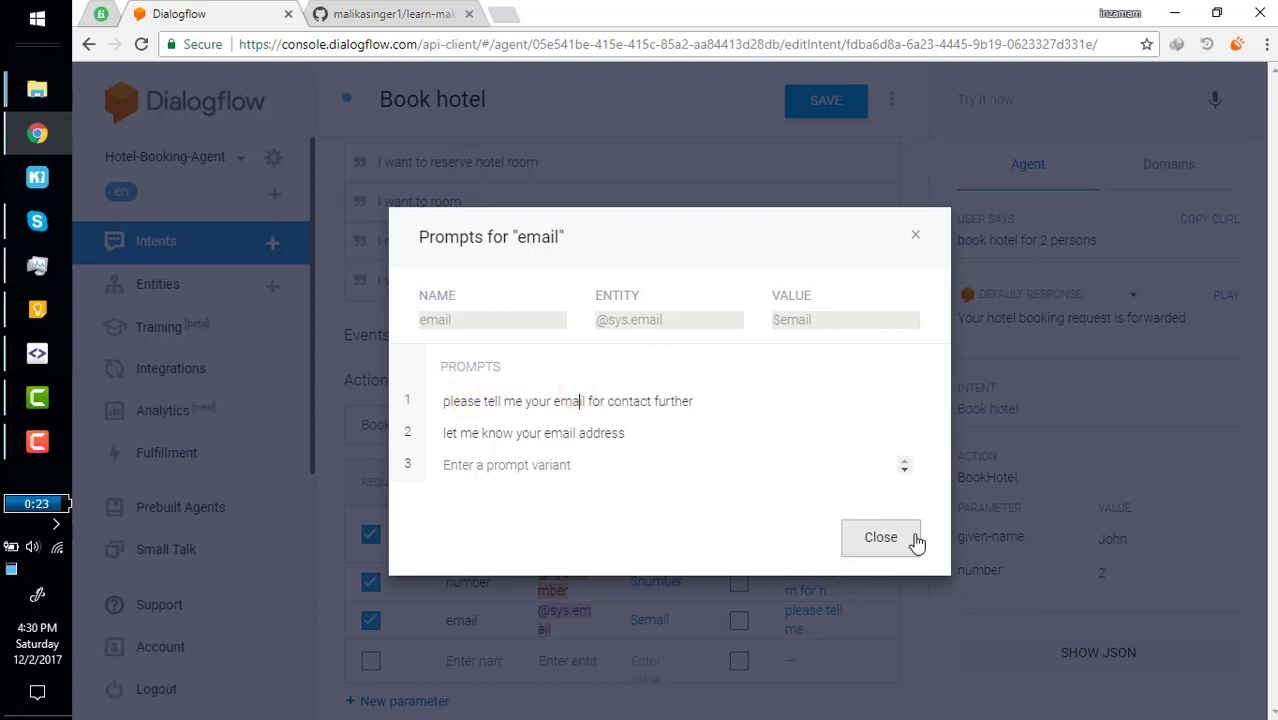
{"action": "left_click", "coordinate": [882, 540]}
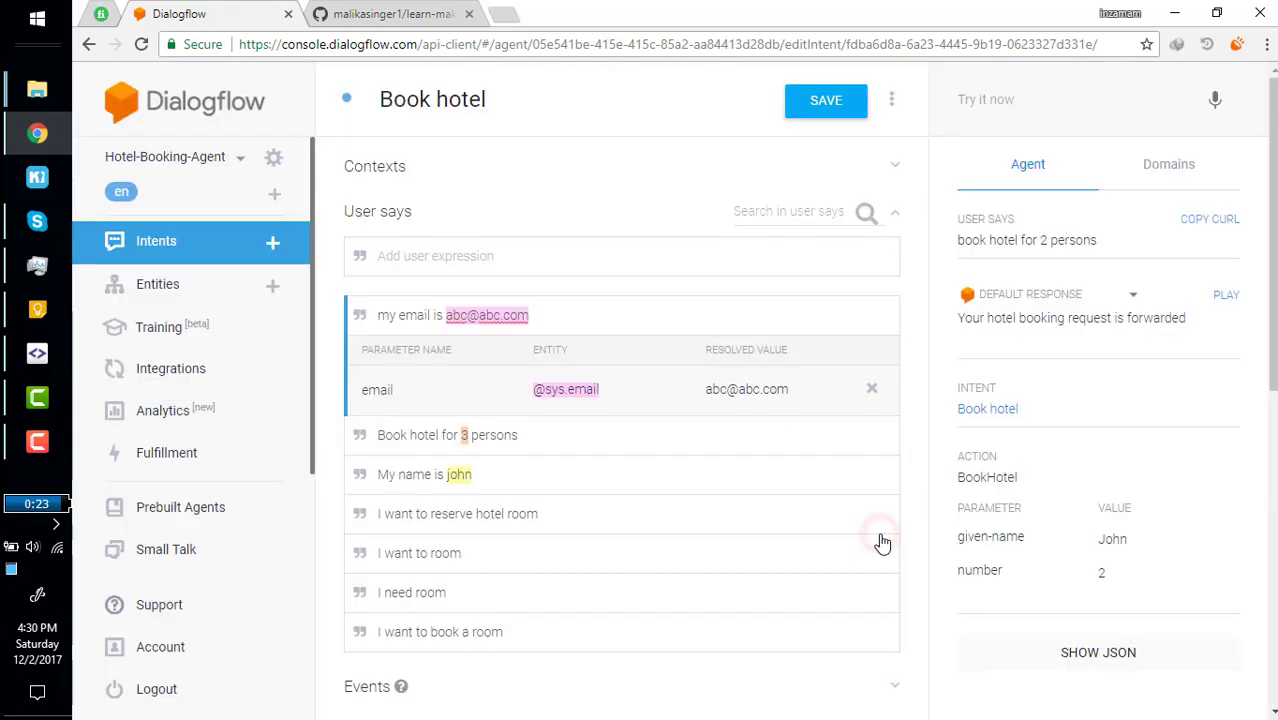
{"action": "left_click", "coordinate": [820, 110]}
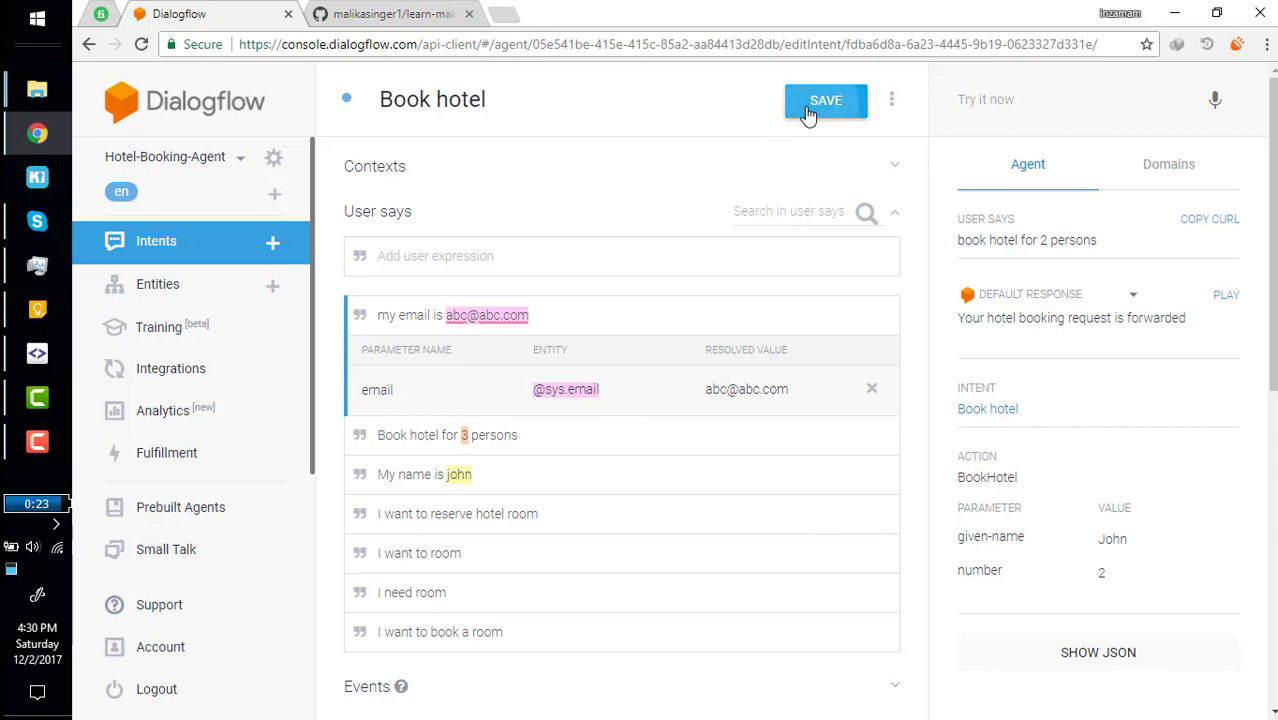
{"action": "left_click", "coordinate": [993, 100]}
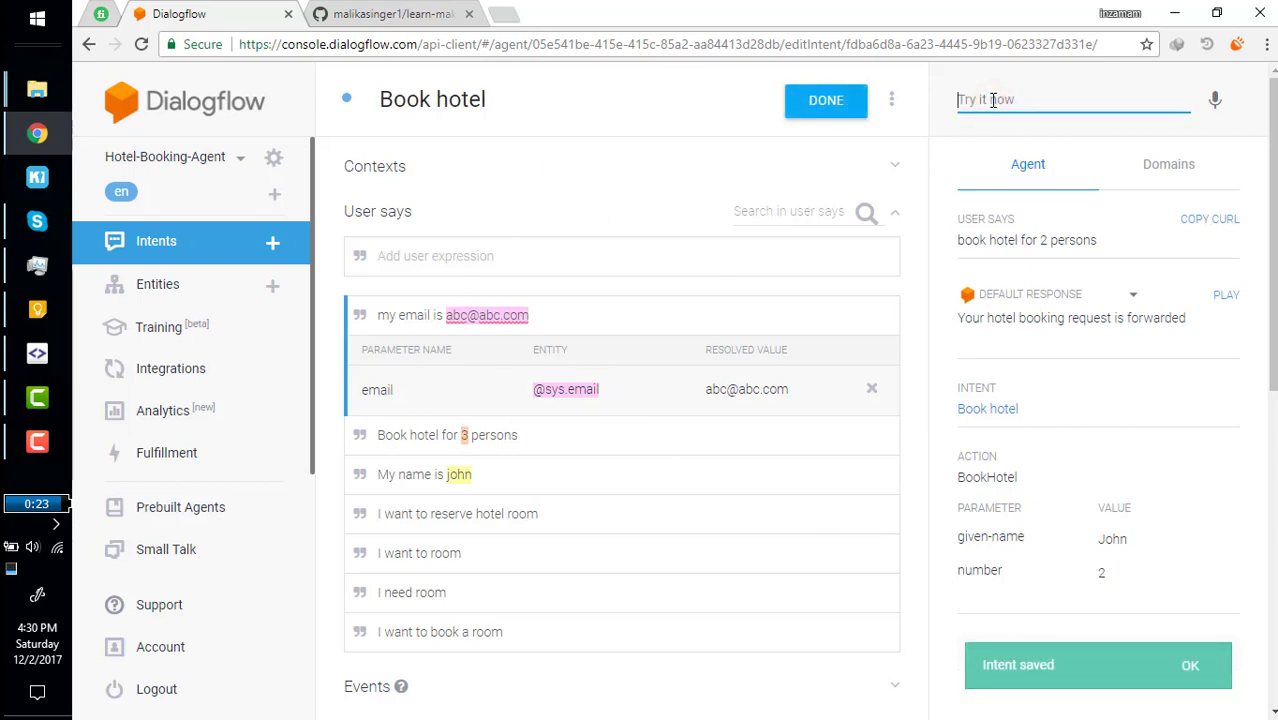
Send 'book hotel' then 'my name is john' in the test console.
{"action": "type", "text": "book"}
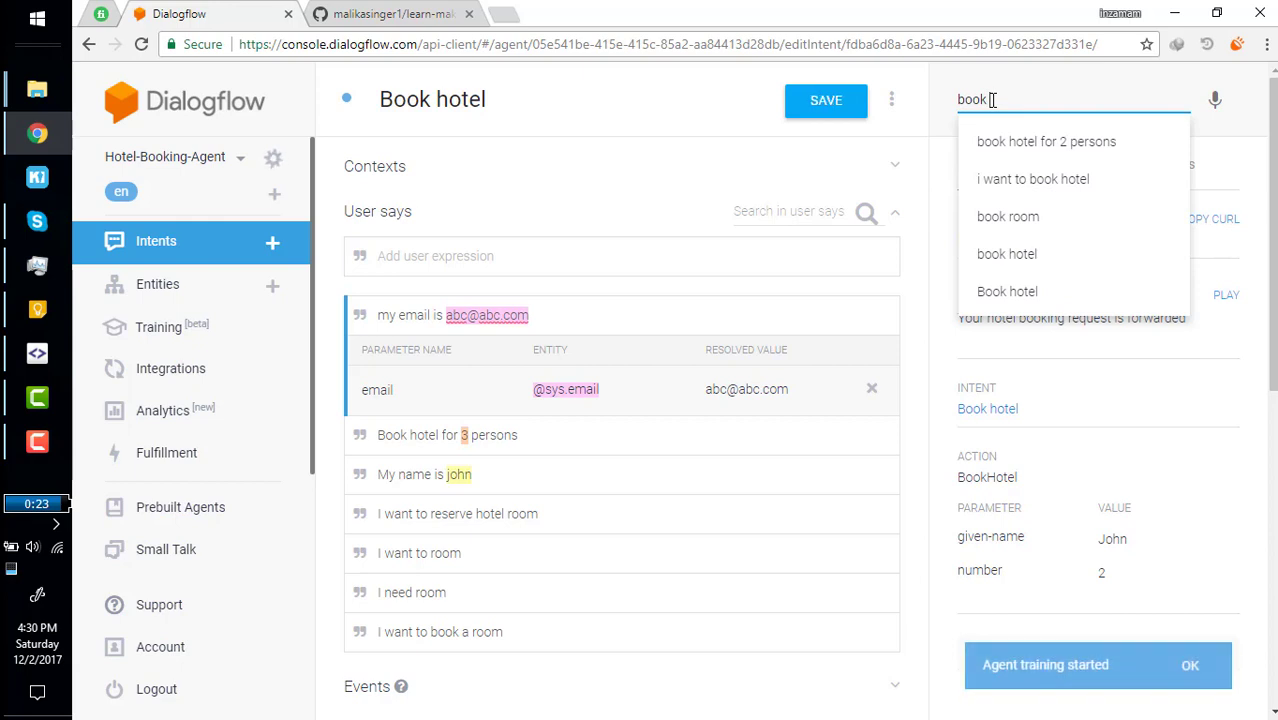
{"action": "type", "text": " hotel"}
{"action": "key", "text": "Return"}
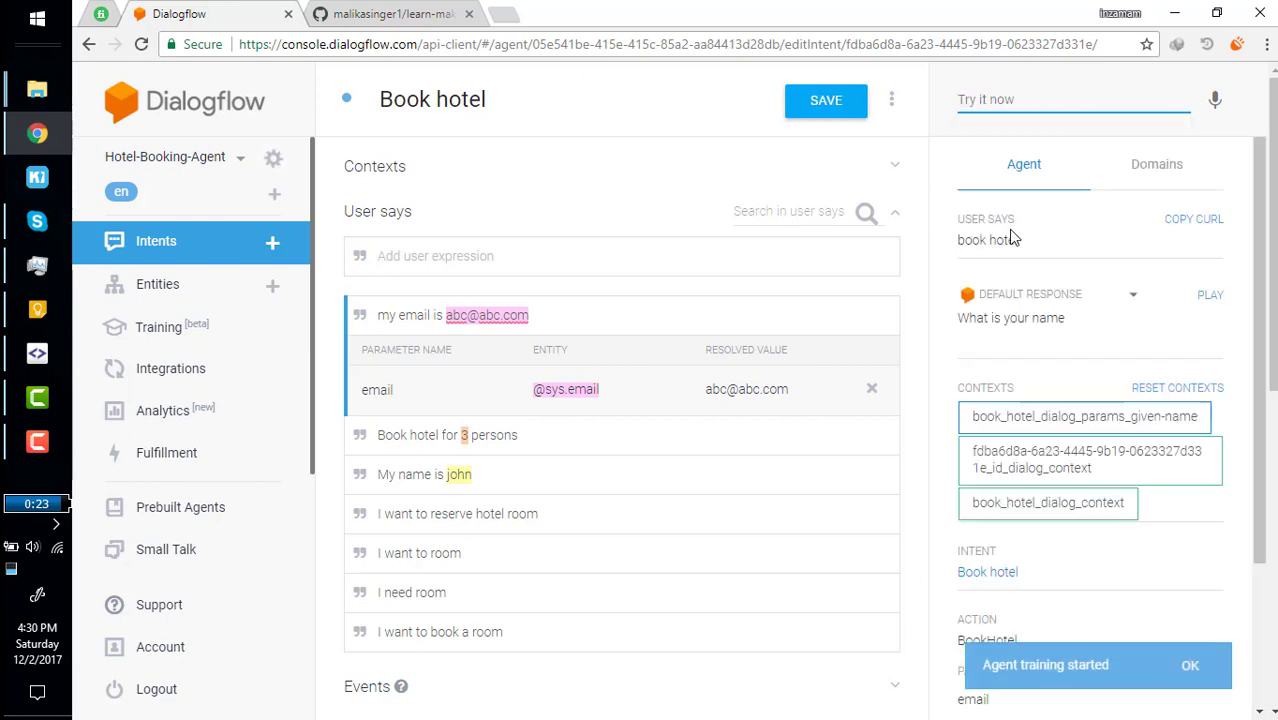
{"action": "left_click_drag", "start_coordinate": [998, 316], "coordinate": [1060, 318]}
{"action": "left_click", "coordinate": [984, 97]}
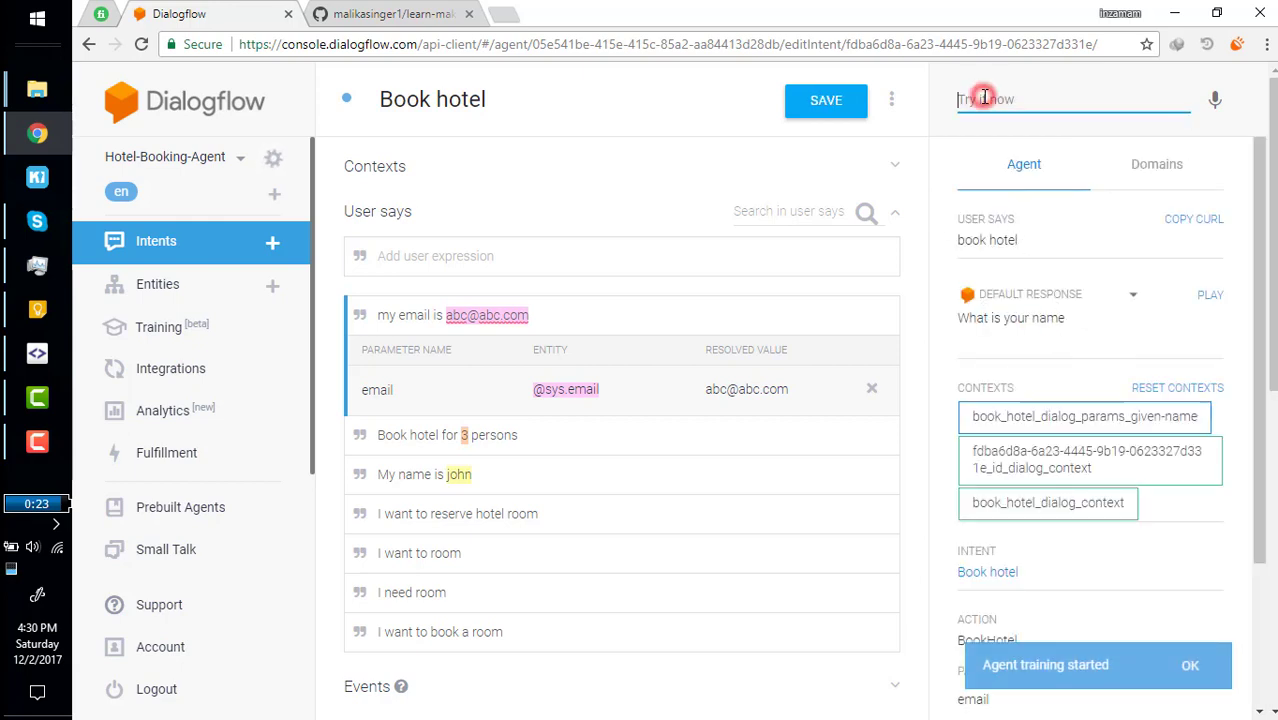
{"action": "type", "text": "my name is"}
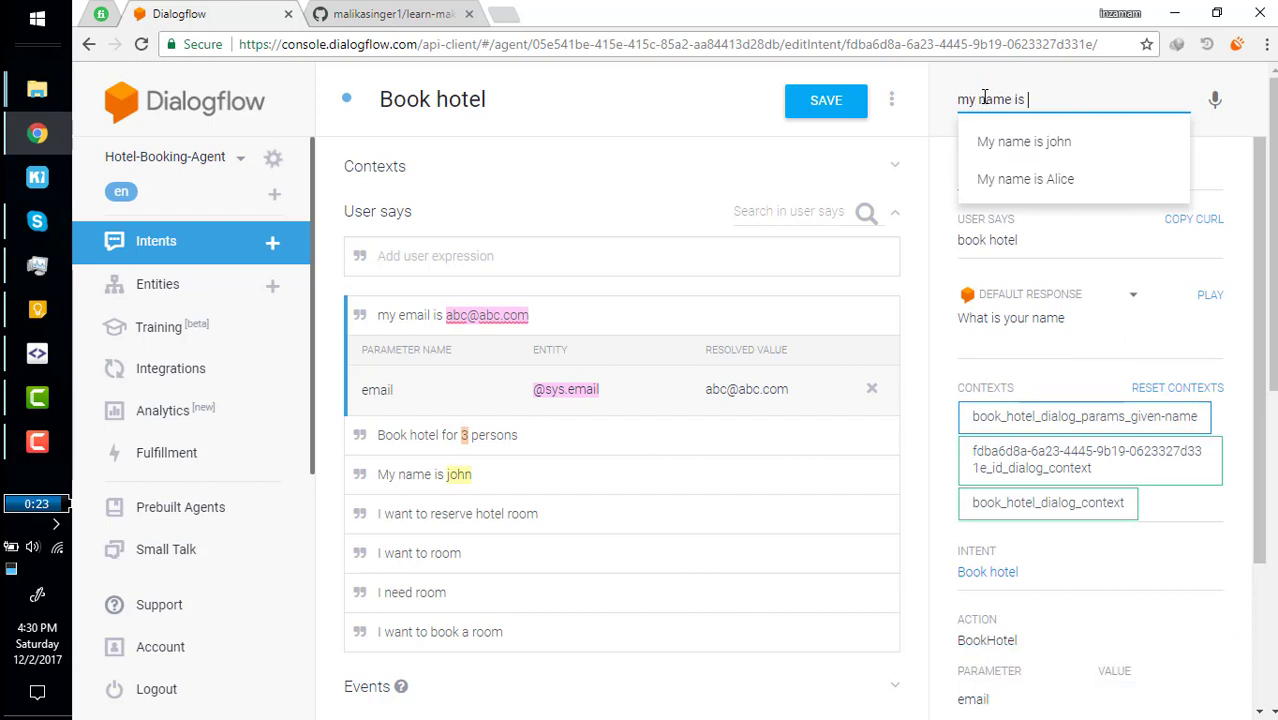
{"action": "type", "text": " john"}
{"action": "key", "text": "Return"}
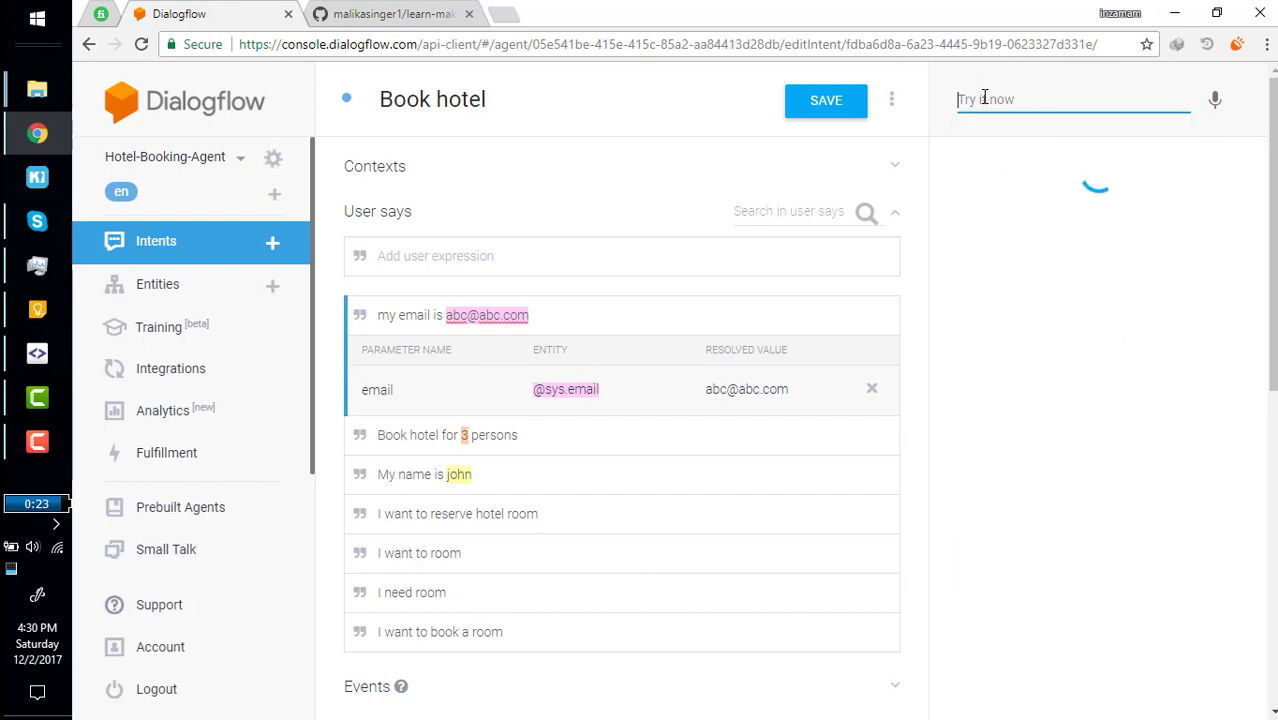
{"action": "left_click_drag", "start_coordinate": [1031, 236], "coordinate": [1057, 244]}
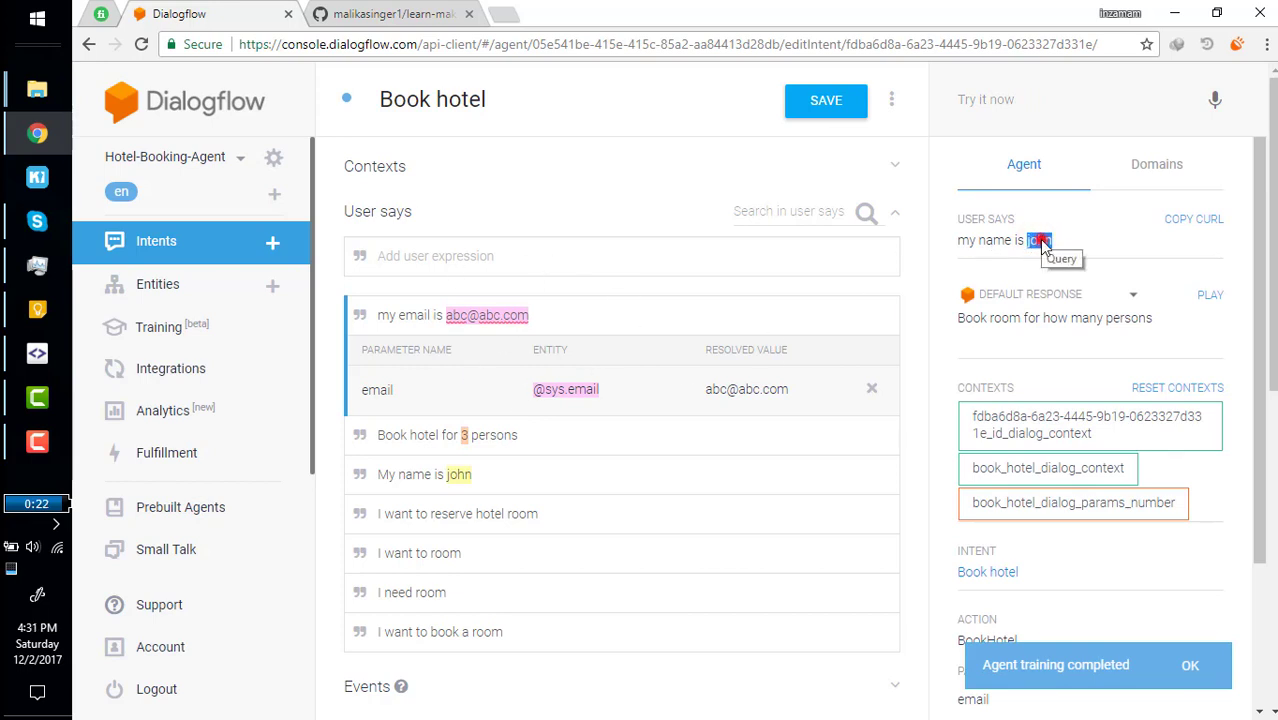
Answer 'for 3 persons' and an email address, getting the booking-forwarded reply.
{"action": "left_click", "coordinate": [979, 97]}
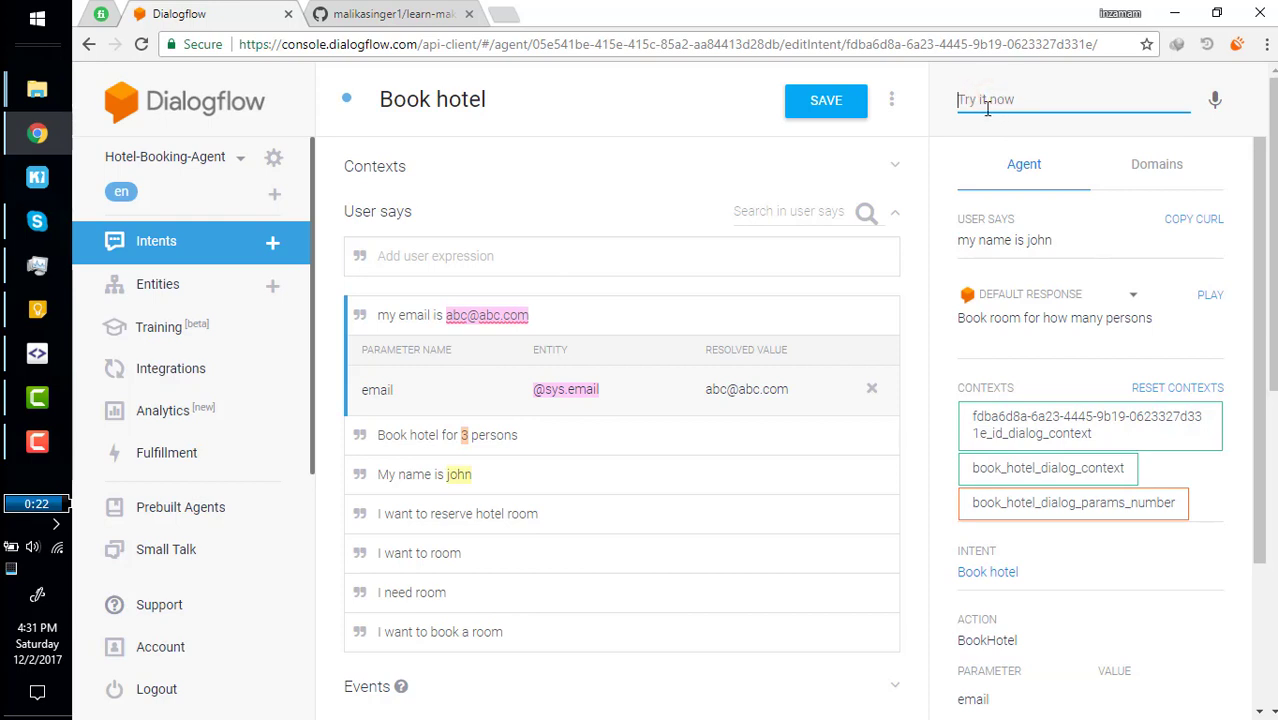
{"action": "type", "text": "for 3 persons"}
{"action": "key", "text": "Return"}
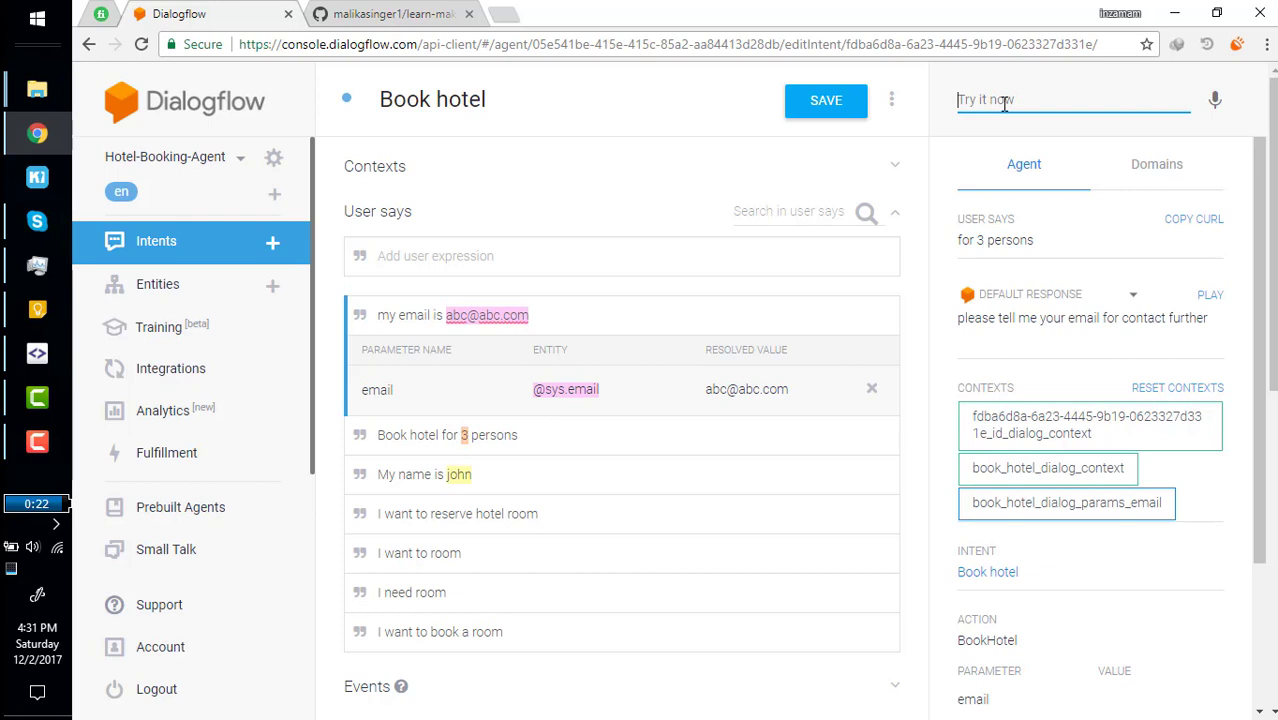
{"action": "left_click", "coordinate": [1005, 104]}
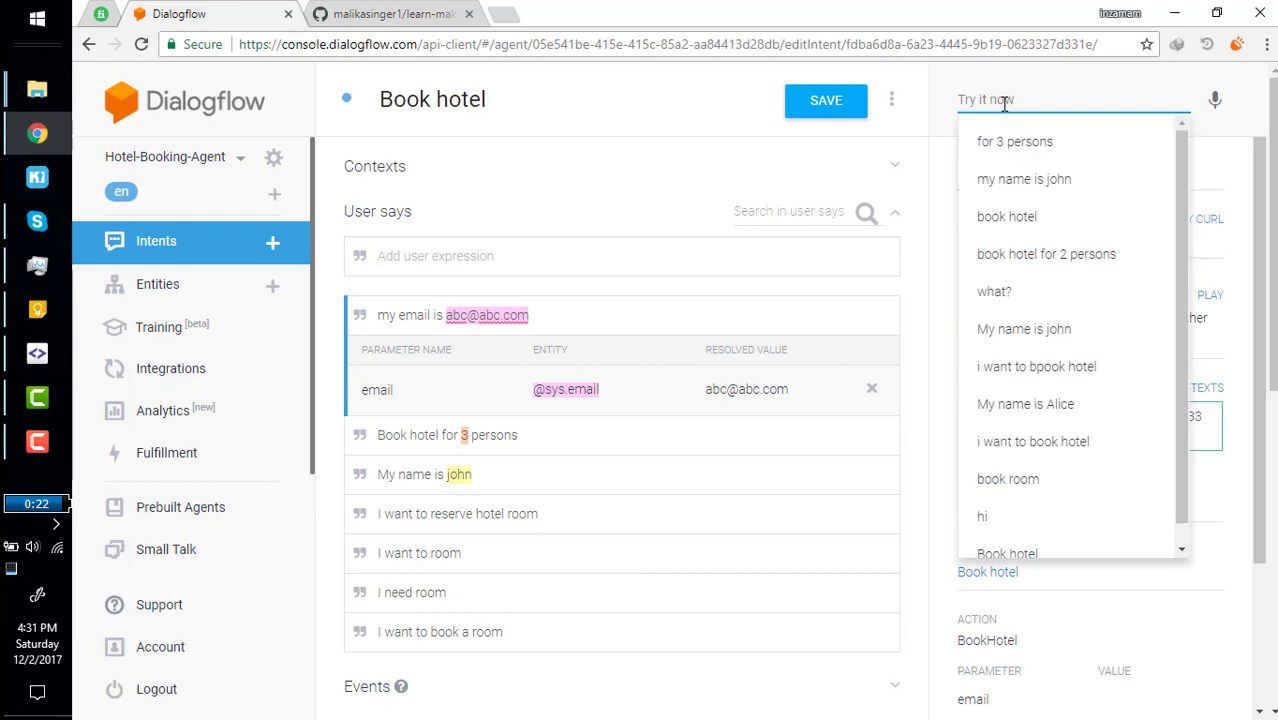
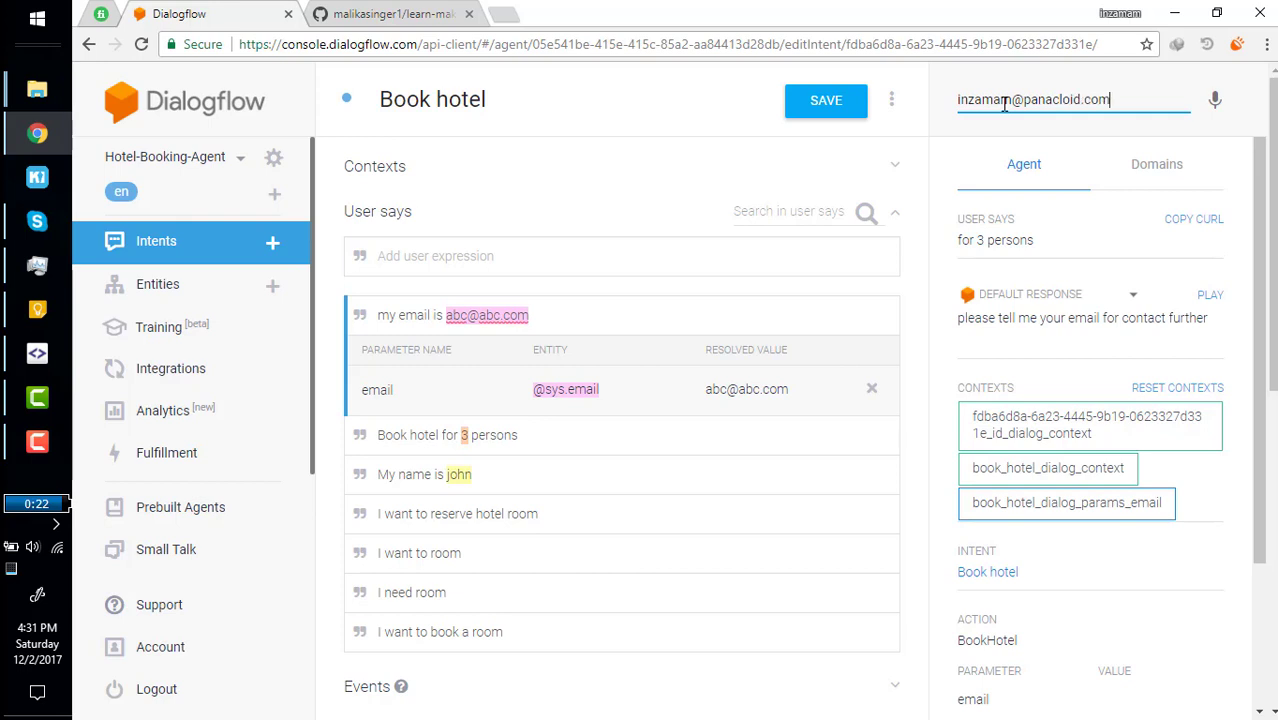
{"action": "key", "text": "Return"}
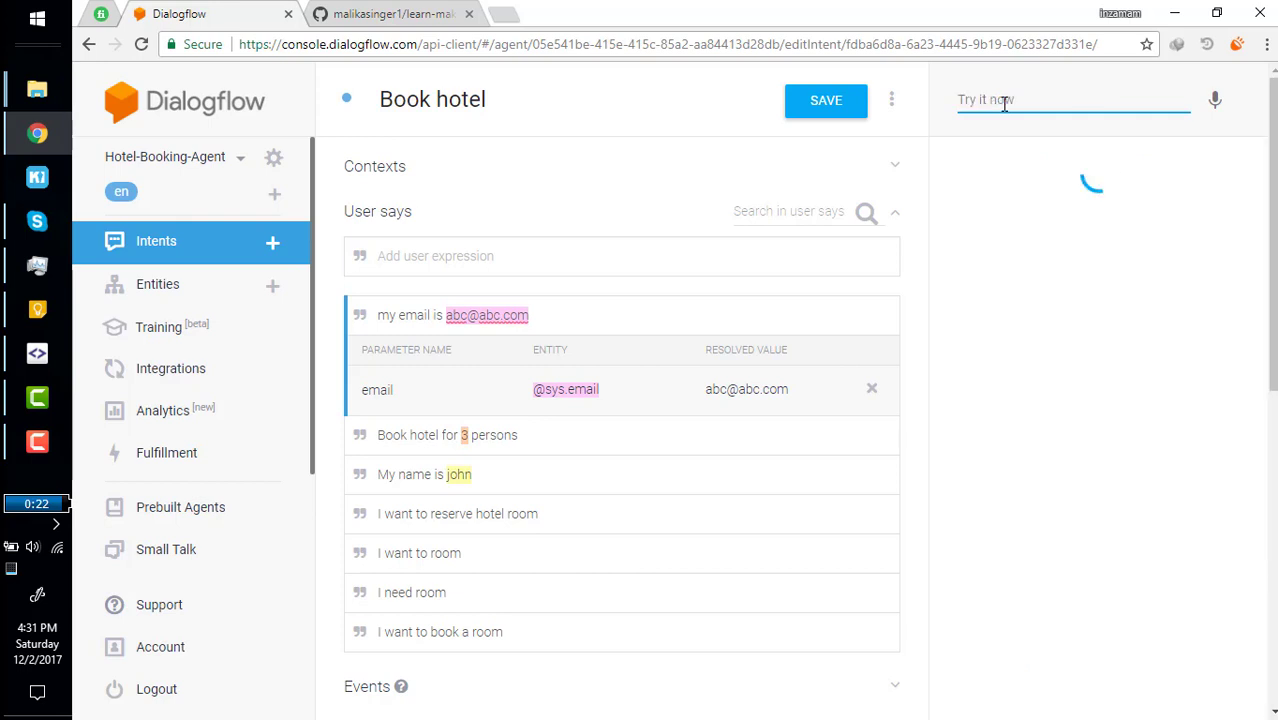
{"action": "scroll", "coordinate": [1050, 515], "scroll_direction": "down", "scroll_amount": 1}
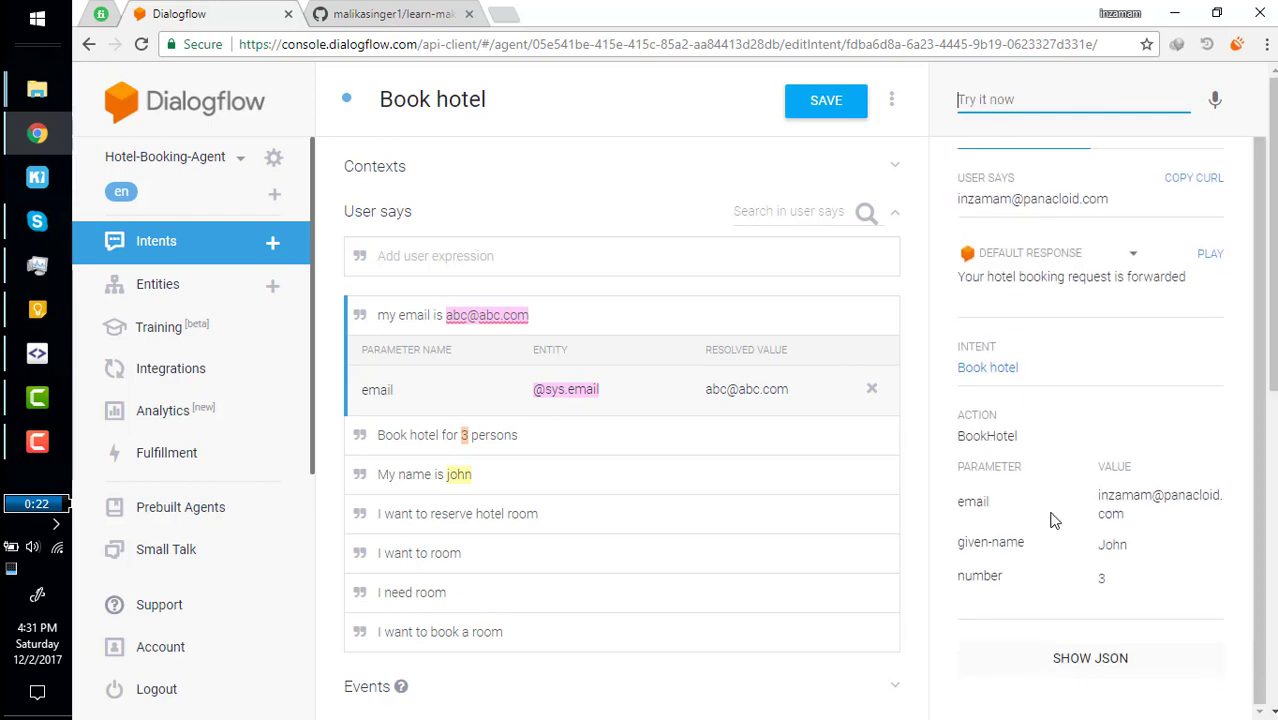
{"action": "left_click", "coordinate": [1098, 497]}
{"action": "double_click", "coordinate": [1098, 497]}
{"action": "left_click", "coordinate": [1133, 516]}
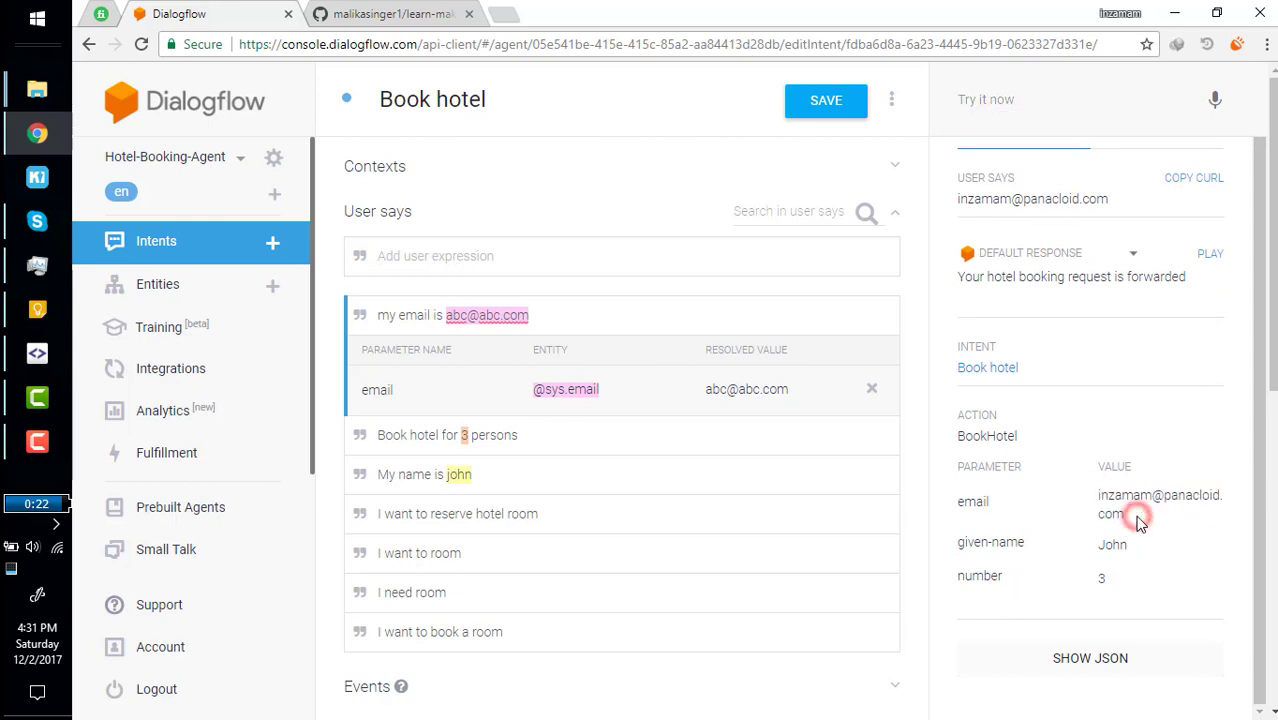
{"action": "left_click_drag", "start_coordinate": [1099, 543], "coordinate": [1098, 573]}
{"action": "double_click", "coordinate": [1095, 580]}
{"action": "left_click", "coordinate": [1110, 581]}
{"action": "left_click_drag", "start_coordinate": [958, 276], "coordinate": [1168, 276]}
{"action": "double_click", "coordinate": [1003, 277]}
{"action": "double_click", "coordinate": [1087, 277]}
{"action": "left_click", "coordinate": [1152, 276]}
{"action": "double_click", "coordinate": [1156, 276]}
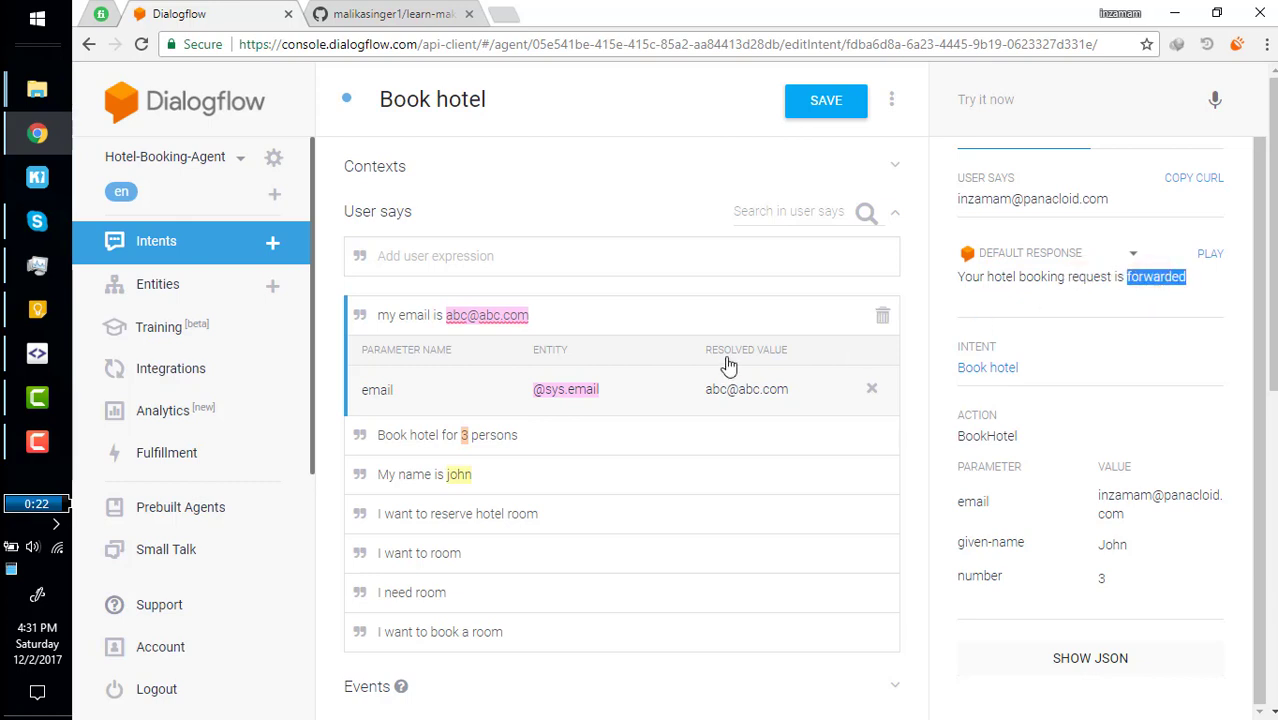
{"action": "scroll", "coordinate": [382, 352], "scroll_direction": "down", "scroll_amount": 4}
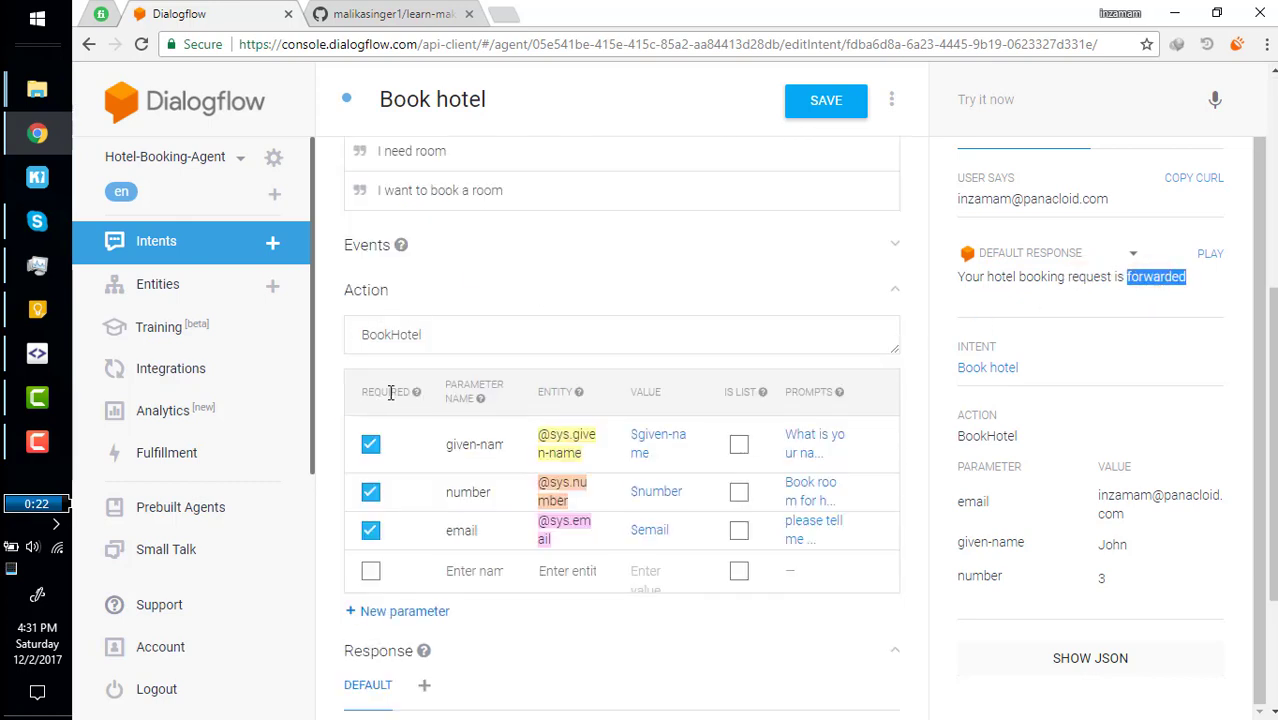
{"action": "scroll", "coordinate": [487, 330], "scroll_direction": "up", "scroll_amount": 2}
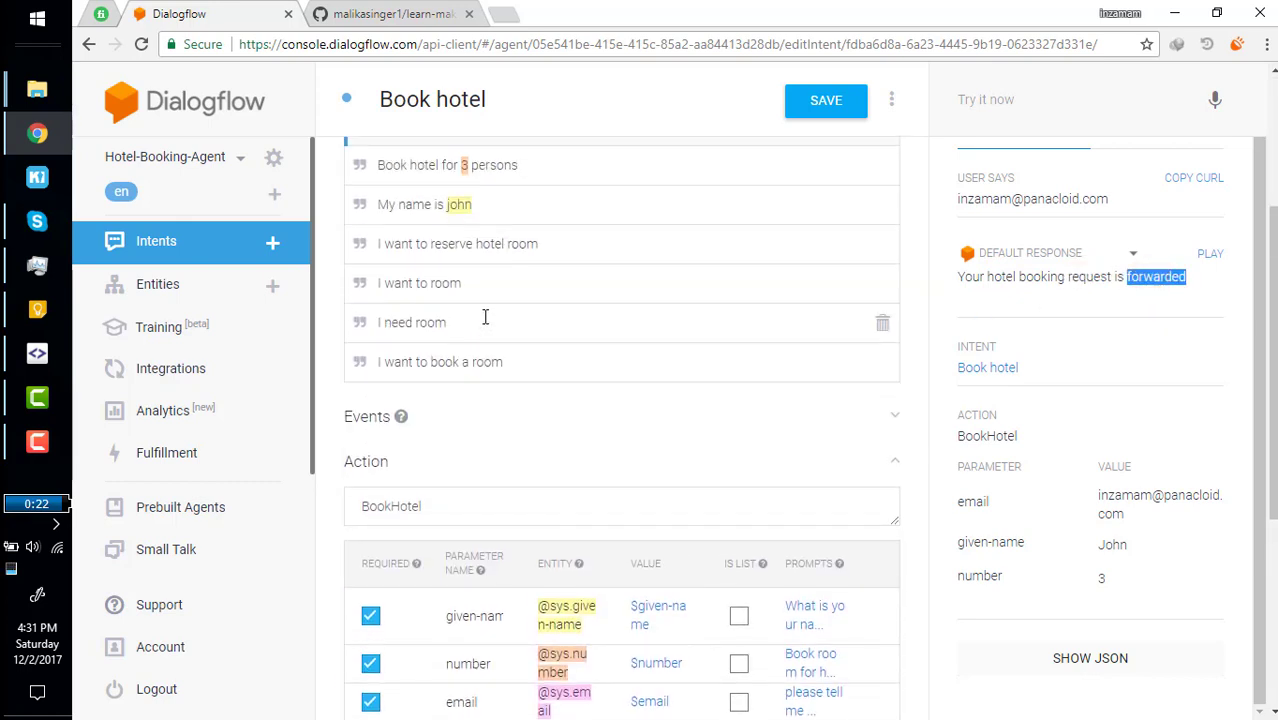
{"action": "left_click", "coordinate": [470, 205]}
{"action": "left_click", "coordinate": [400, 205]}
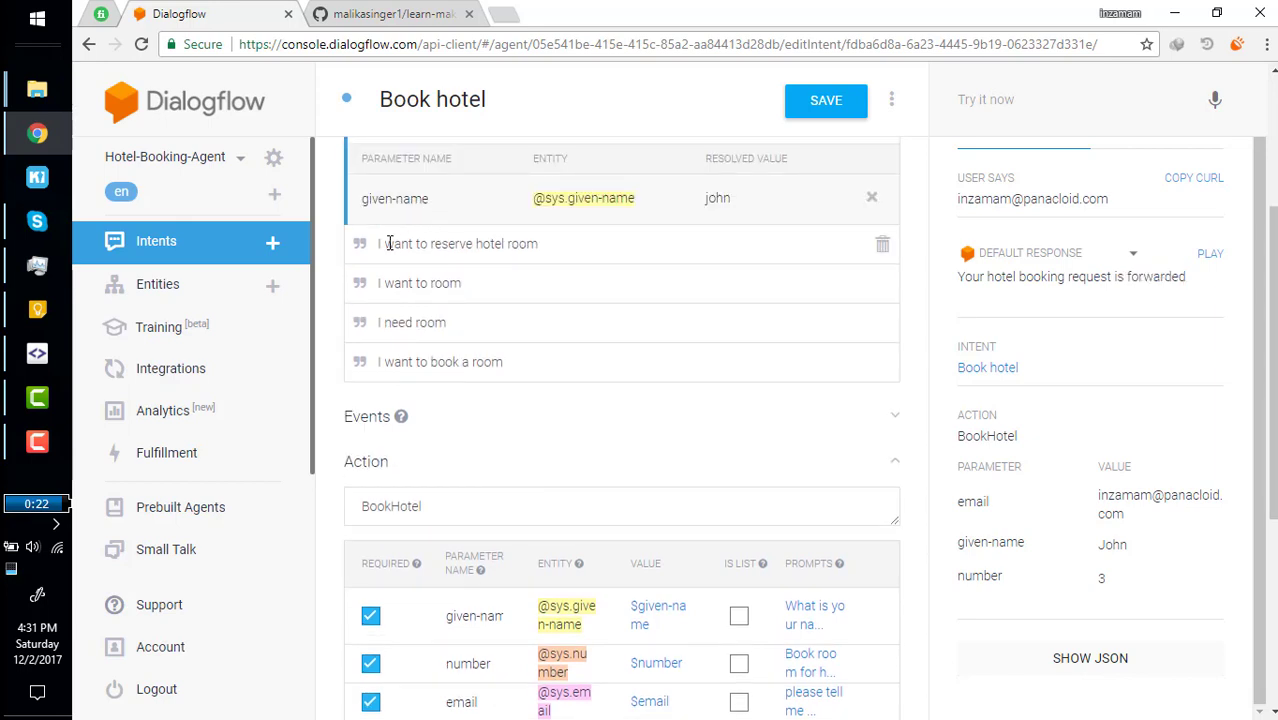
{"action": "left_click_drag", "start_coordinate": [385, 243], "coordinate": [475, 210]}
{"action": "left_click", "coordinate": [446, 162]}
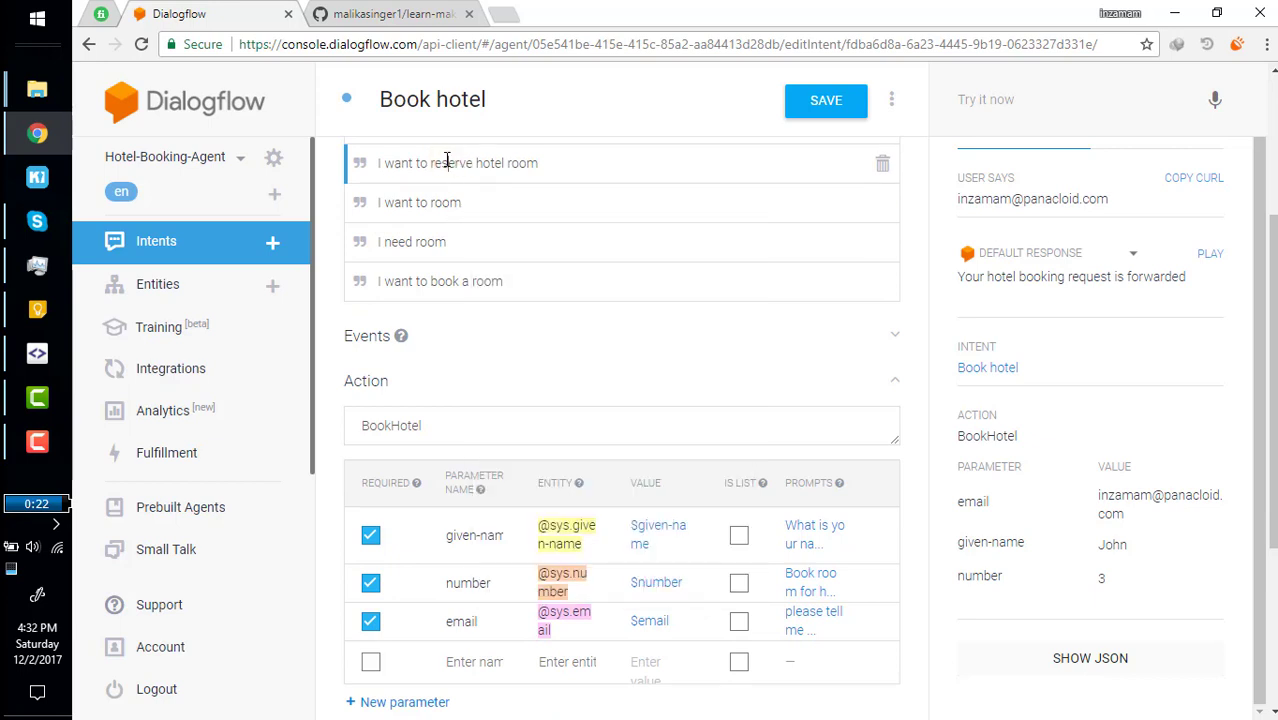
{"action": "double_click", "coordinate": [401, 162]}
{"action": "left_click", "coordinate": [424, 162]}
{"action": "scroll", "coordinate": [399, 165], "scroll_direction": "up", "scroll_amount": 3}
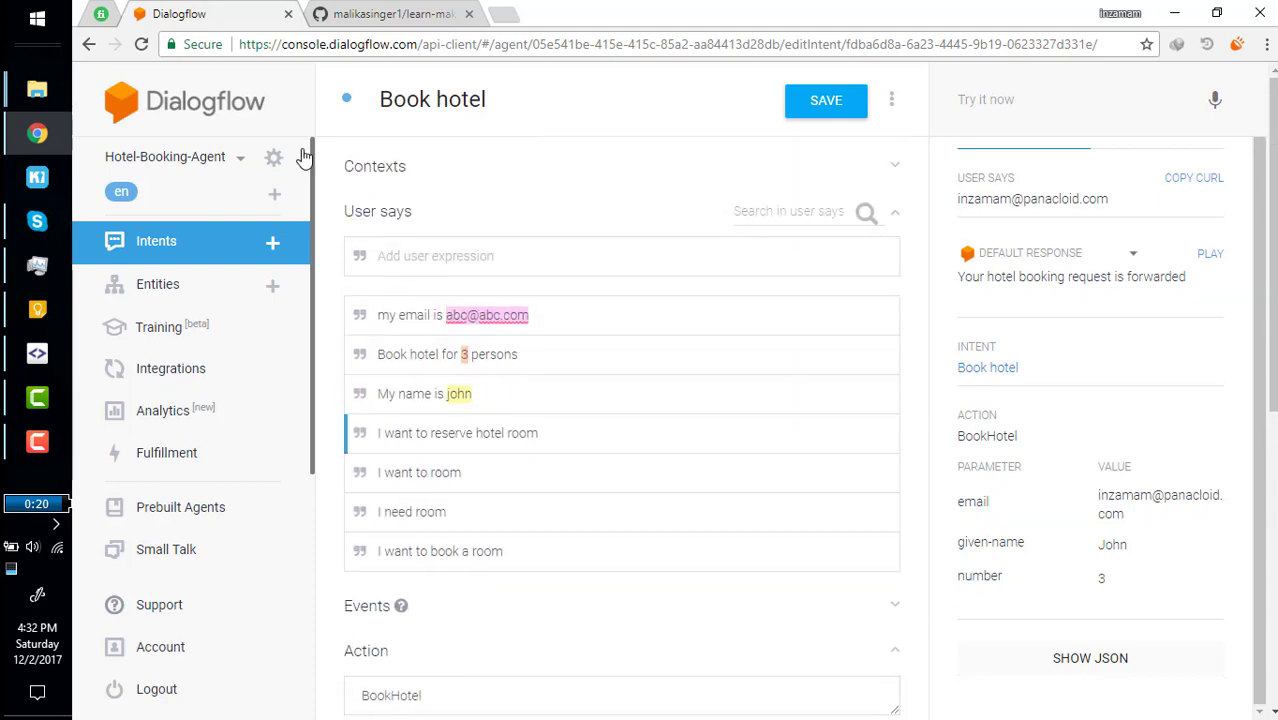
Download the Hotel-Booking-Agent as a zip from the agent's Export and Import settings.
{"action": "left_click", "coordinate": [275, 158]}
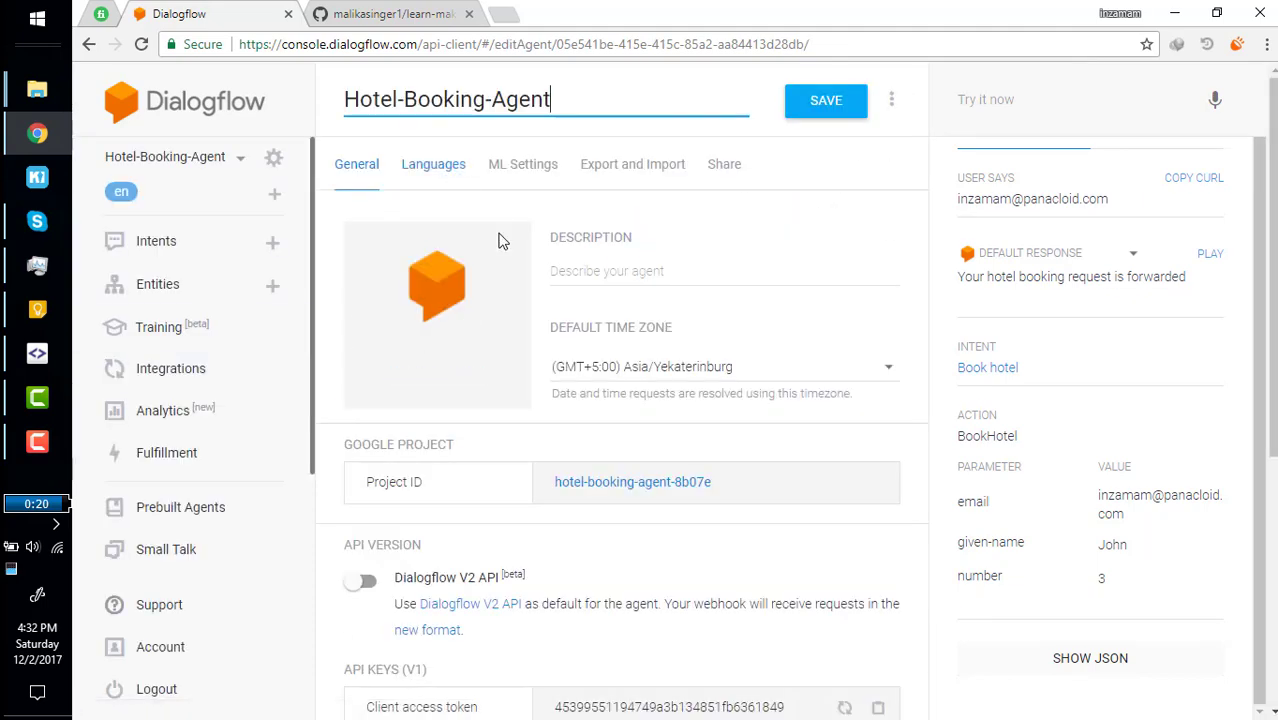
{"action": "left_click", "coordinate": [630, 172]}
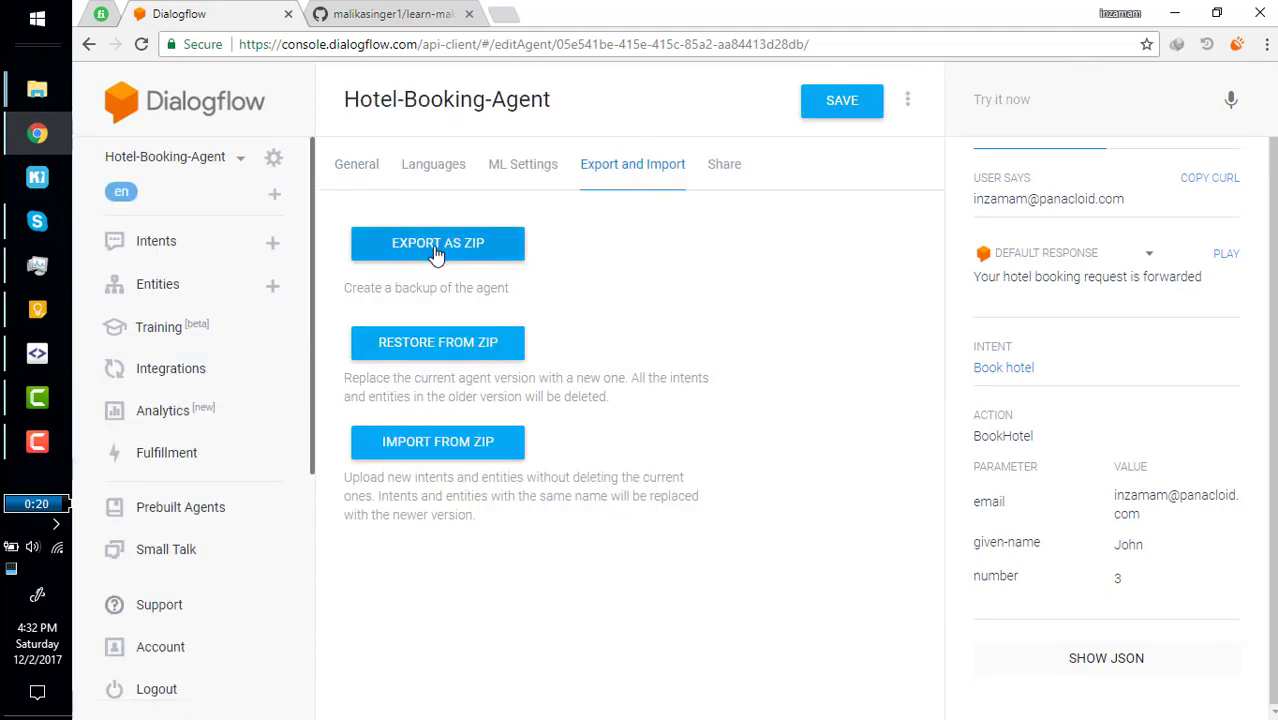
{"action": "left_click", "coordinate": [438, 250]}
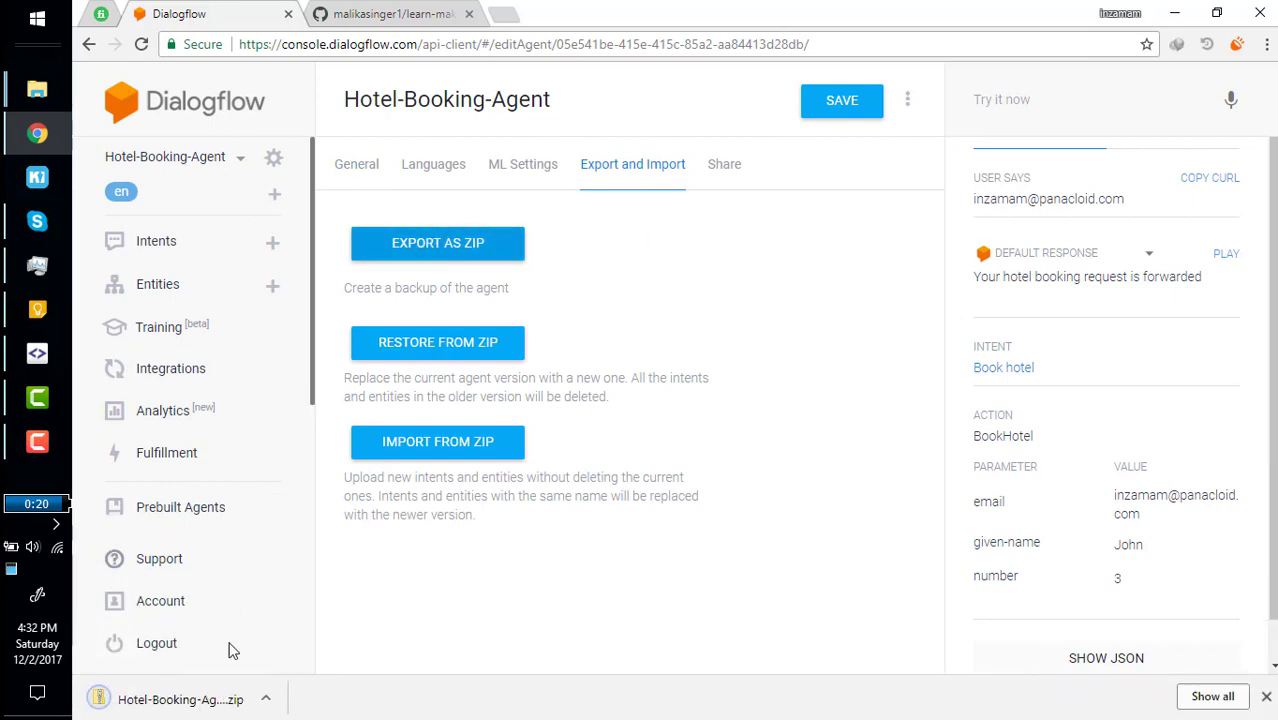
{"action": "left_click", "coordinate": [385, 15]}
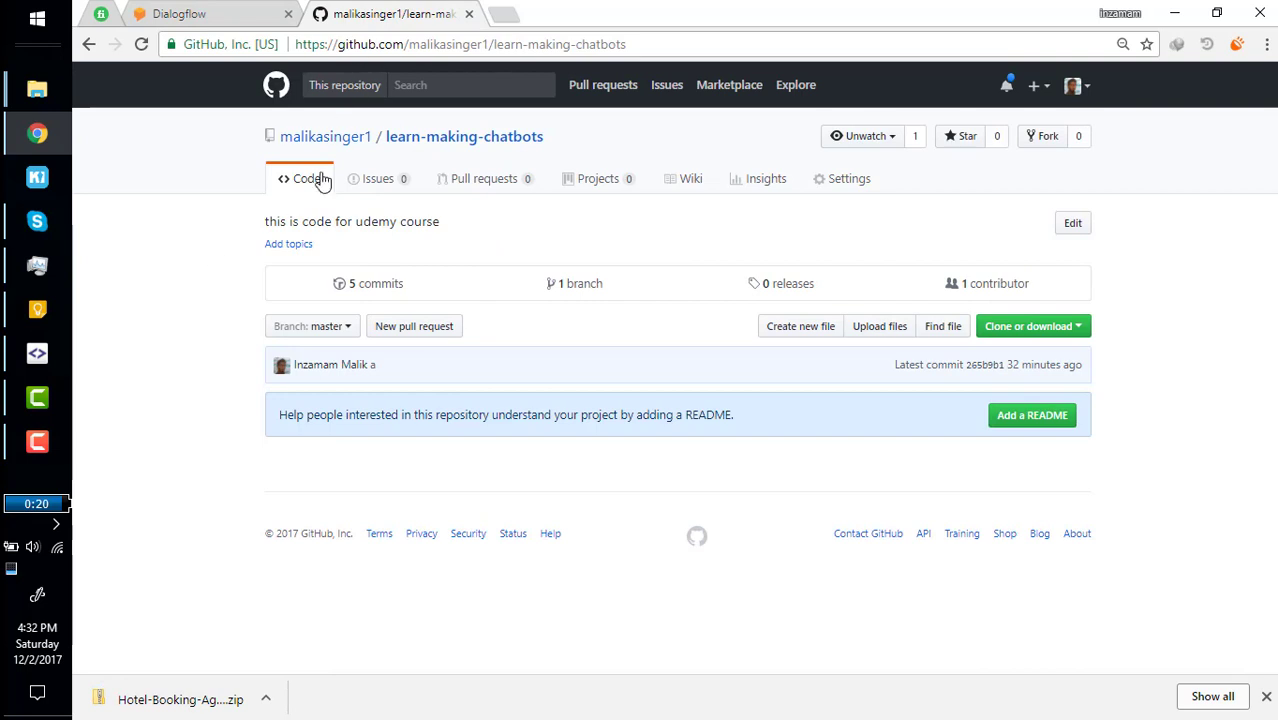
{"action": "left_click", "coordinate": [203, 12]}
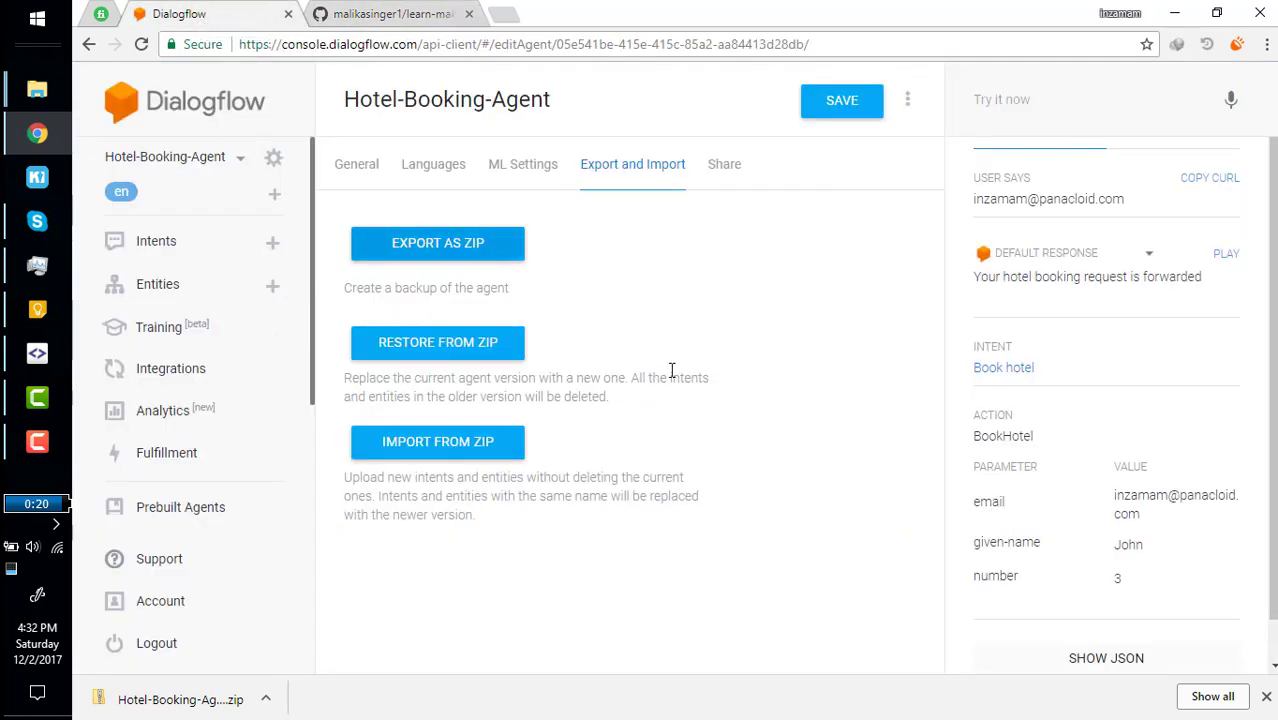